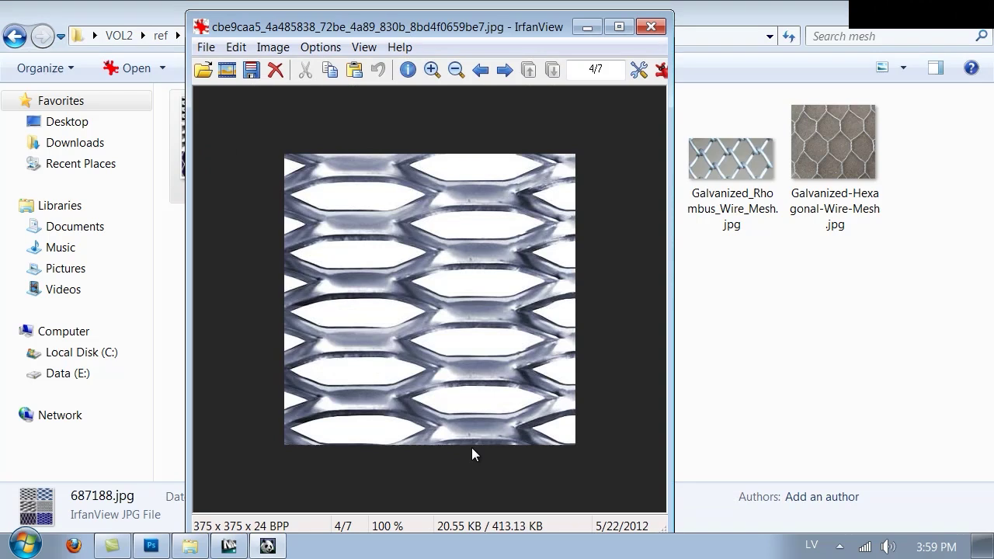
Look through the remaining wire mesh reference photos and close the image viewer.
{"action": "key", "text": "Right"}
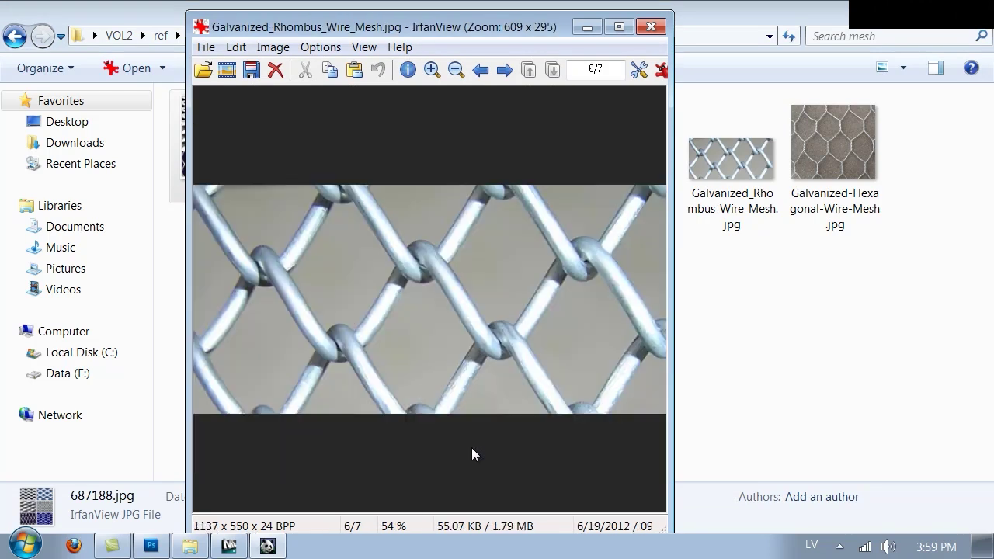
{"action": "key", "text": "Right"}
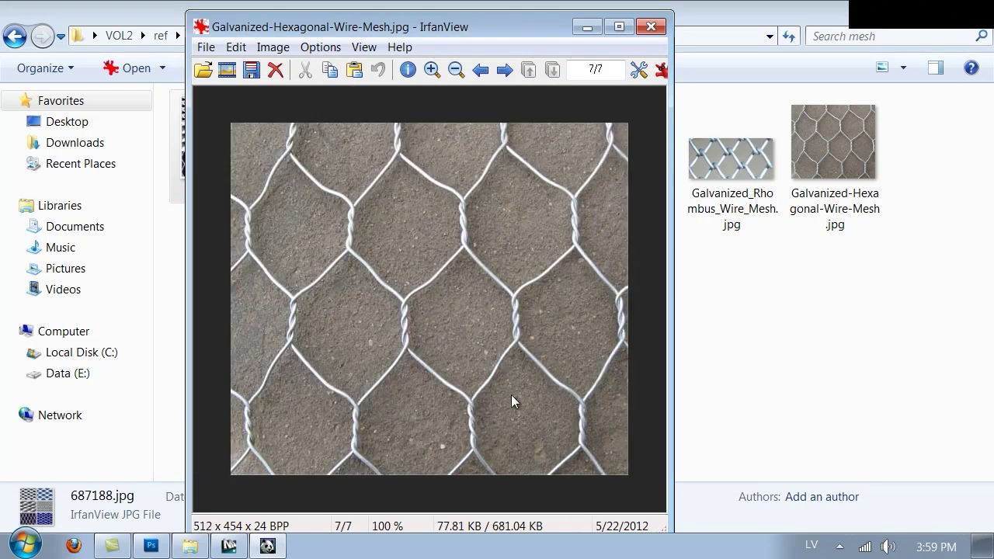
{"action": "left_click", "coordinate": [650, 27]}
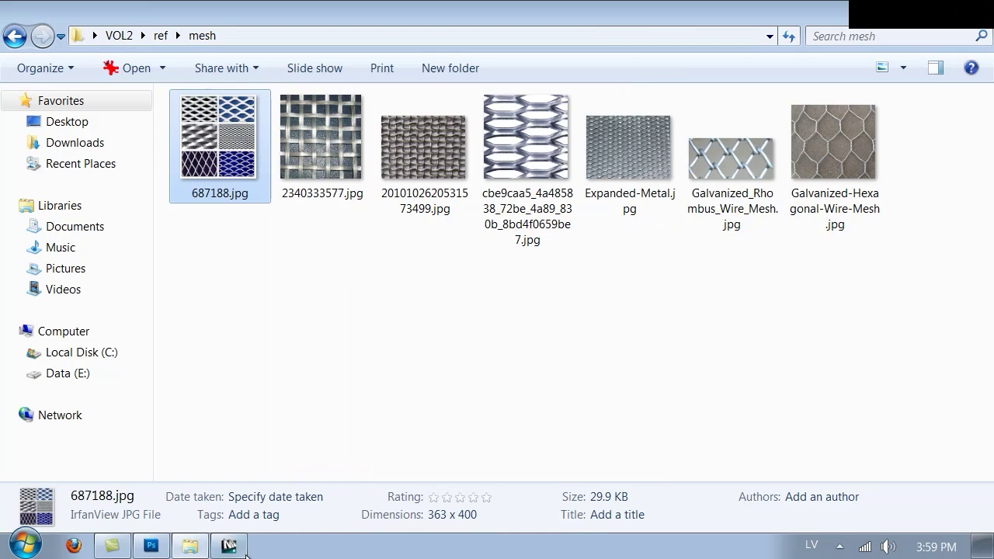
Switch to 3ds Max, maximise the Front viewport and set its background to use files with the aspect ratio matching the bitmap.
{"action": "left_click", "coordinate": [230, 547]}
{"action": "key", "text": "alt+w"}
{"action": "left_click", "coordinate": [558, 191]}
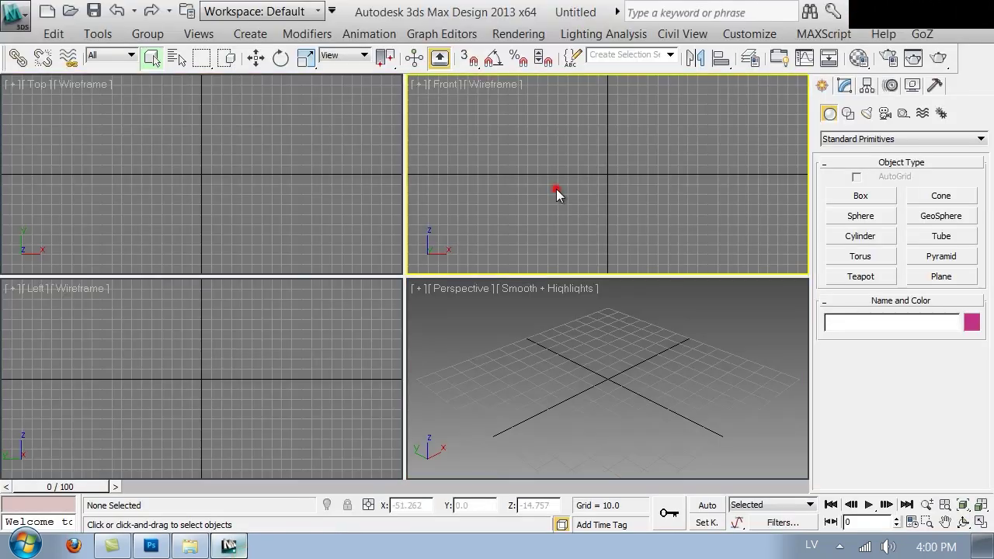
{"action": "key", "text": "alt+w"}
{"action": "key", "text": "alt+b"}
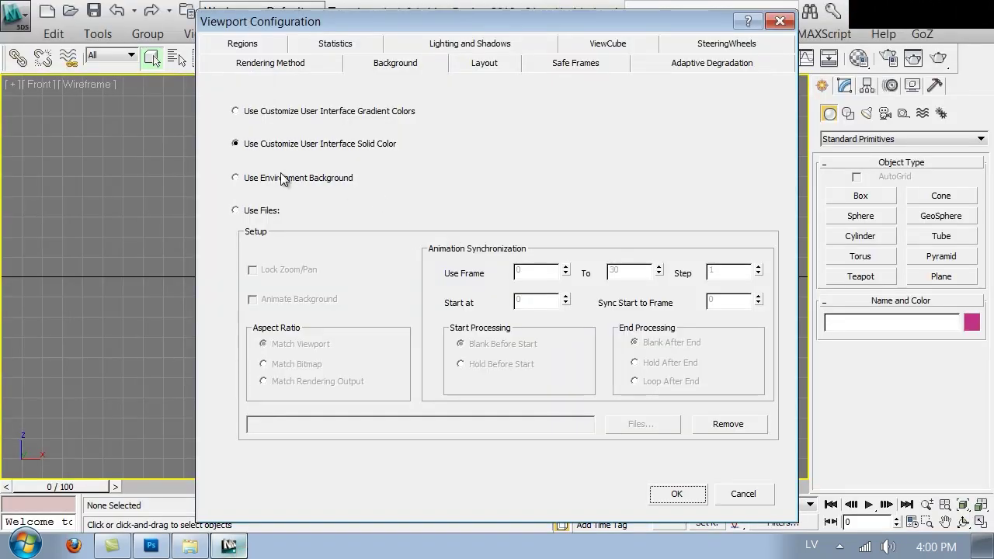
{"action": "left_click", "coordinate": [261, 217]}
{"action": "left_click", "coordinate": [273, 363]}
Load Galvanized_Rhombus_Wire_Mesh.jpg from the VOL2 ref mesh folder as the Front viewport background, with zoom and pan locked.
{"action": "left_click", "coordinate": [640, 423]}
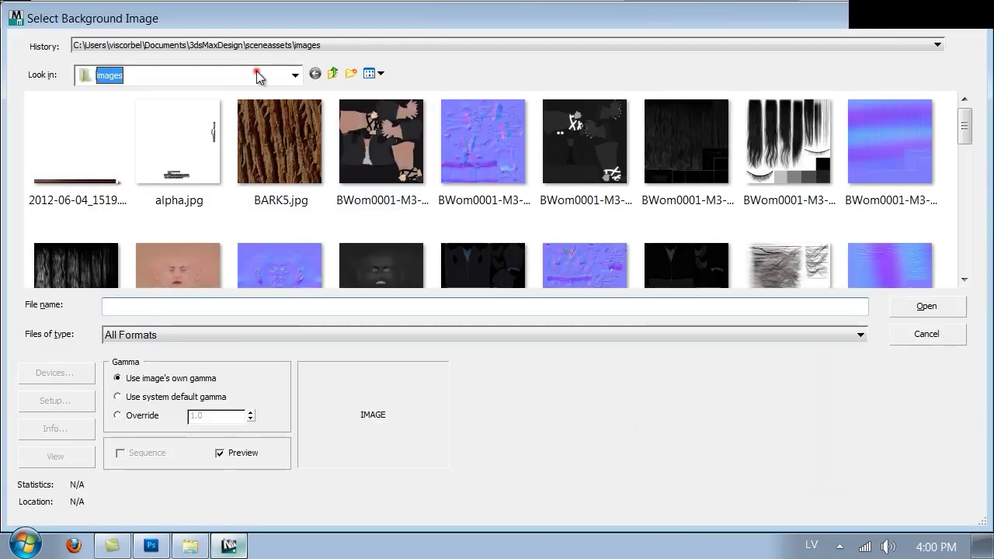
{"action": "left_click", "coordinate": [256, 71]}
{"action": "left_click", "coordinate": [158, 268]}
{"action": "left_click", "coordinate": [475, 149]}
{"action": "double_click", "coordinate": [380, 158]}
{"action": "double_click", "coordinate": [65, 215]}
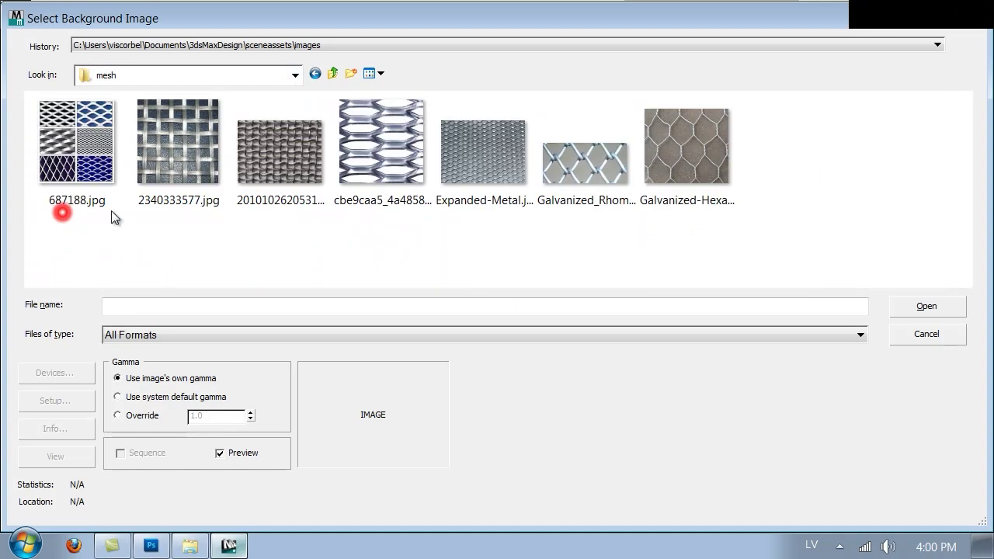
{"action": "left_click", "coordinate": [584, 163]}
{"action": "left_click", "coordinate": [944, 312]}
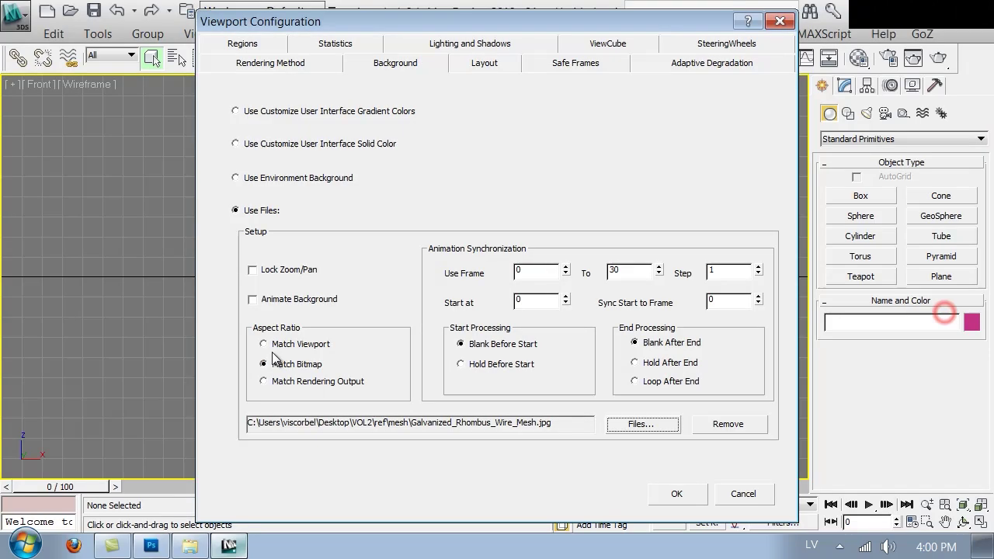
{"action": "left_click", "coordinate": [672, 493]}
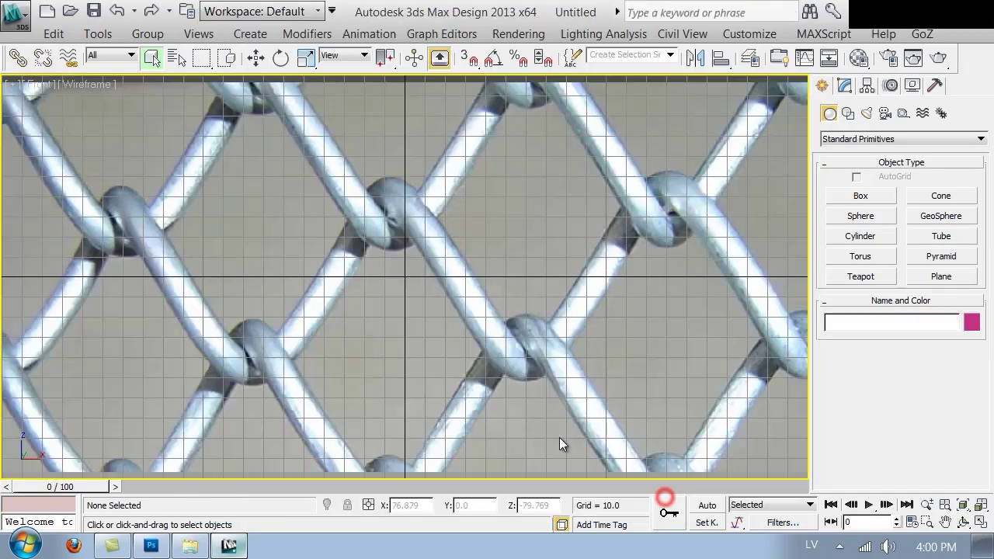
Hide the grid in the Front viewport.
{"action": "key", "text": "g"}
{"action": "scroll", "coordinate": [416, 274], "scroll_direction": "up", "scroll_amount": 1}
{"action": "middle_click_drag", "start_coordinate": [414, 258], "coordinate": [429, 264]}
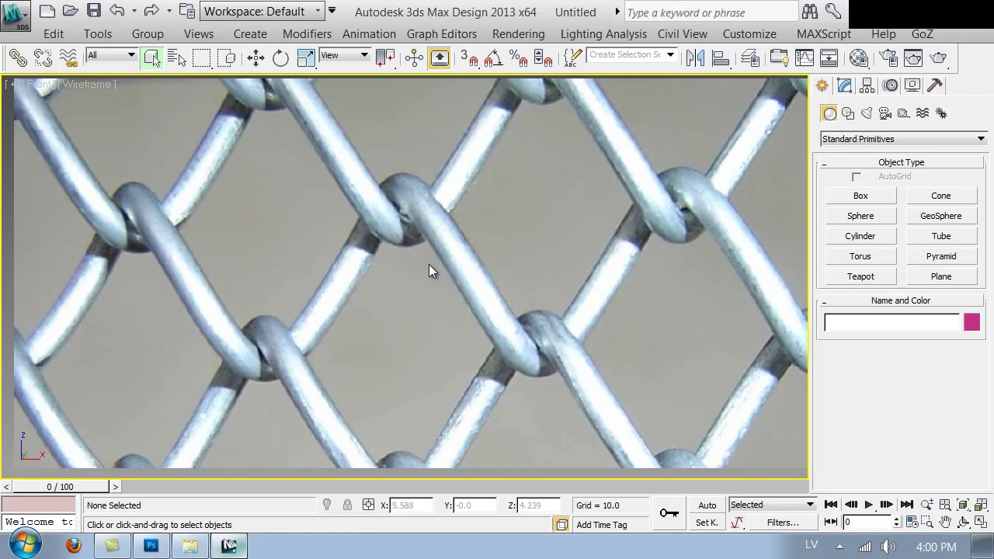
{"action": "scroll", "coordinate": [416, 242], "scroll_direction": "down", "scroll_amount": 1}
{"action": "middle_click_drag", "start_coordinate": [361, 122], "coordinate": [359, 133]}
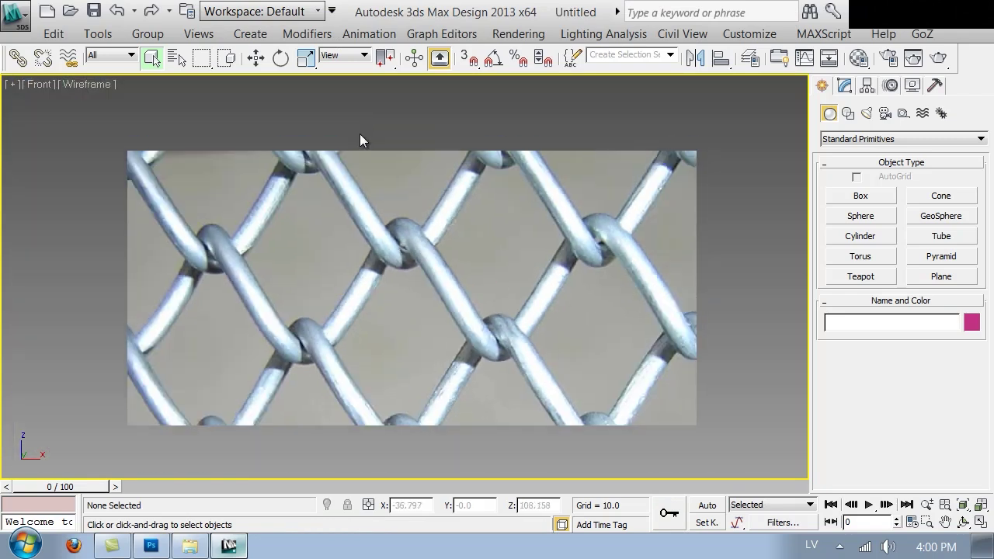
Draw a guide plane about 180 long and 270 wide, starting at the top of the left wire loop and spanning two mesh cells.
{"action": "right_click", "coordinate": [538, 228]}
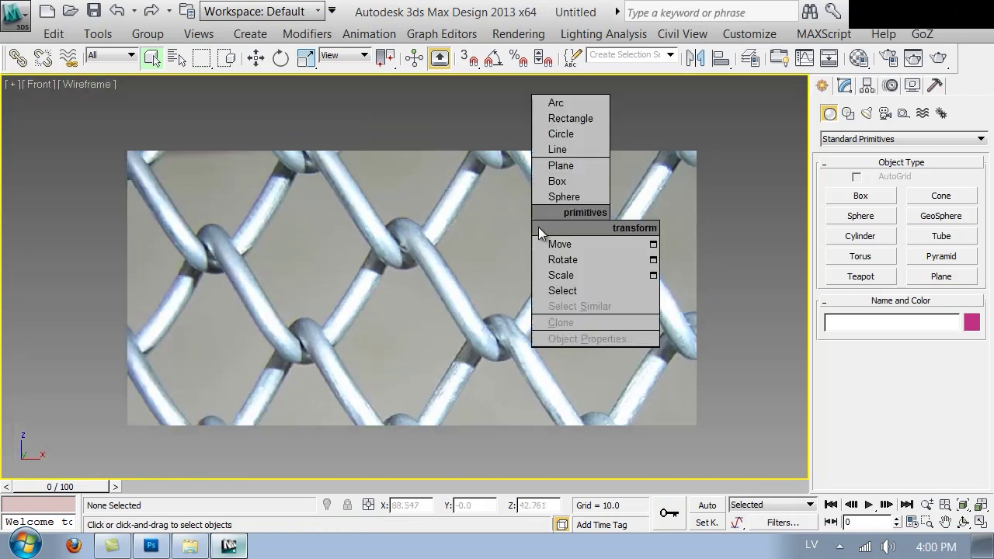
{"action": "left_click", "coordinate": [559, 165]}
{"action": "left_click_drag", "start_coordinate": [213, 225], "coordinate": [597, 481]}
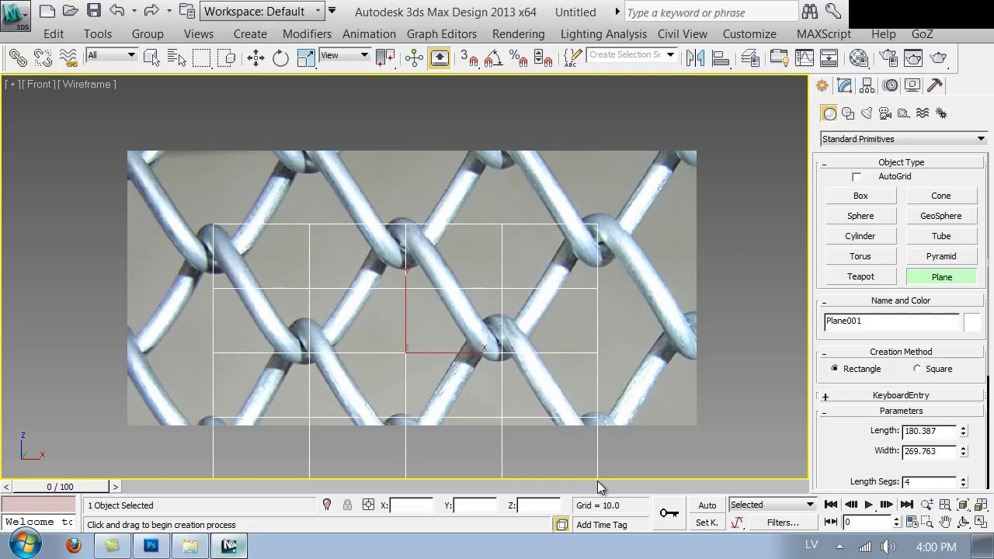
{"action": "right_click", "coordinate": [396, 241]}
Turn on snapping and draw a V-shaped line through the guide plane's vertices, from the left wire loop down and up to the middle loop.
{"action": "middle_click_drag", "start_coordinate": [373, 227], "coordinate": [425, 247]}
{"action": "scroll", "coordinate": [419, 240], "scroll_direction": "up", "scroll_amount": 2}
{"action": "left_click", "coordinate": [392, 182]}
{"action": "right_click", "coordinate": [444, 233]}
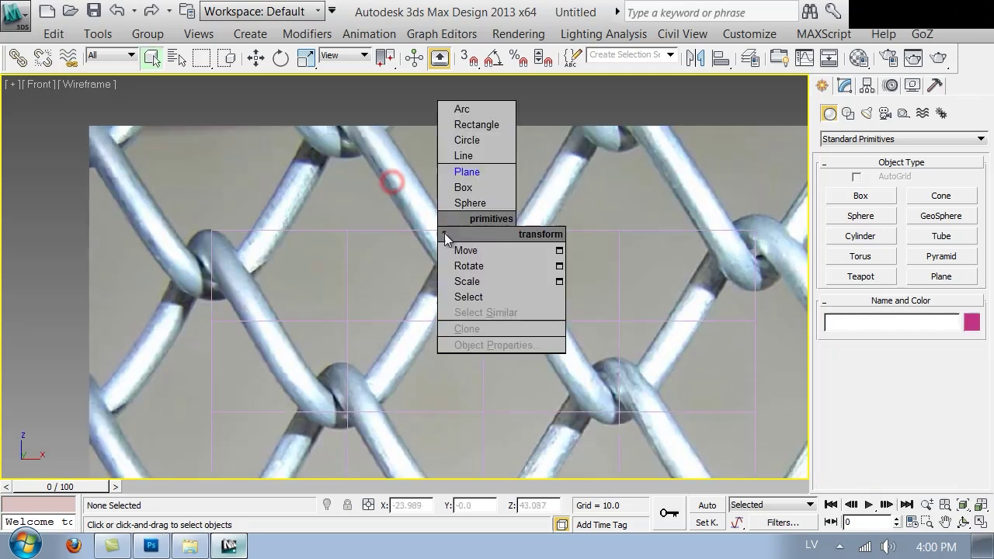
{"action": "left_click", "coordinate": [463, 155]}
{"action": "left_click", "coordinate": [466, 57]}
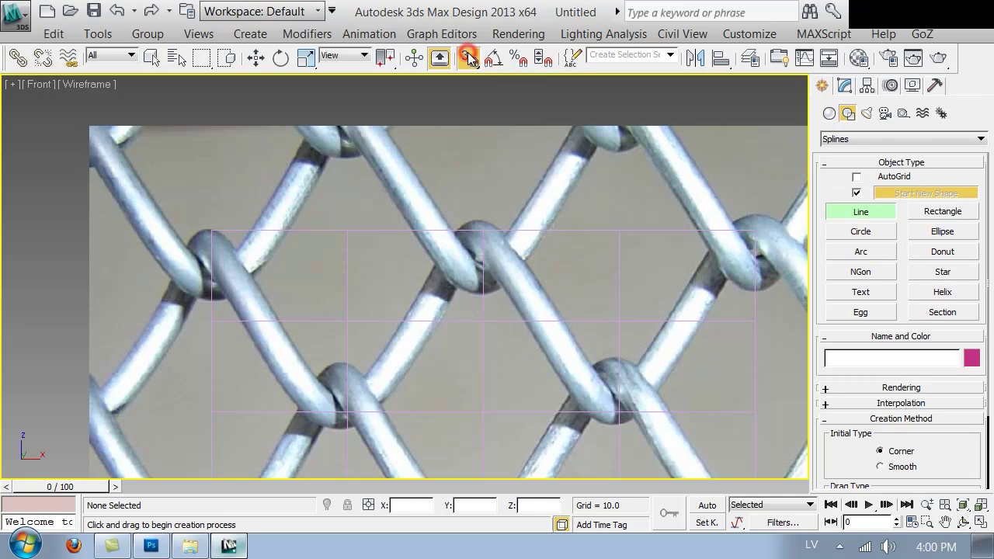
{"action": "left_click", "coordinate": [221, 235]}
{"action": "left_click", "coordinate": [348, 411]}
{"action": "left_click", "coordinate": [487, 237]}
{"action": "right_click", "coordinate": [439, 327]}
{"action": "key", "text": "s"}
{"action": "right_click", "coordinate": [559, 364]}
Clone the V-shaped line one cell to the right so it continues from the original's end.
{"action": "middle_click_drag", "start_coordinate": [559, 320], "coordinate": [402, 321]}
{"action": "key", "text": "w"}
{"action": "mouse_move", "coordinate": [220, 292]}
{"action": "left_mouse_down", "text": "shift"}
{"action": "mouse_move", "coordinate": [412, 292]}
{"action": "mouse_move", "coordinate": [493, 304]}
{"action": "left_mouse_up", "text": "shift"}
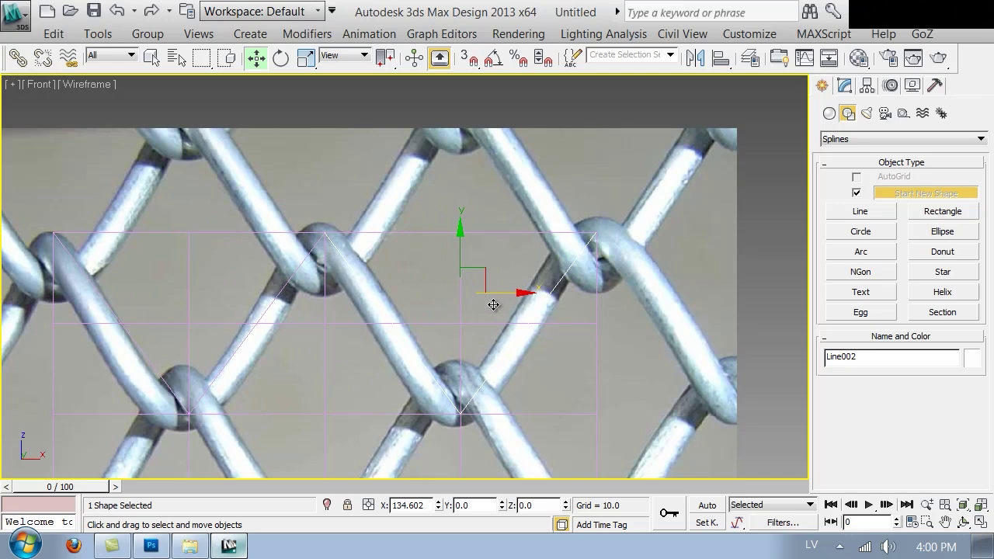
{"action": "left_click_drag", "start_coordinate": [493, 304], "coordinate": [493, 304], "text": "shift"}
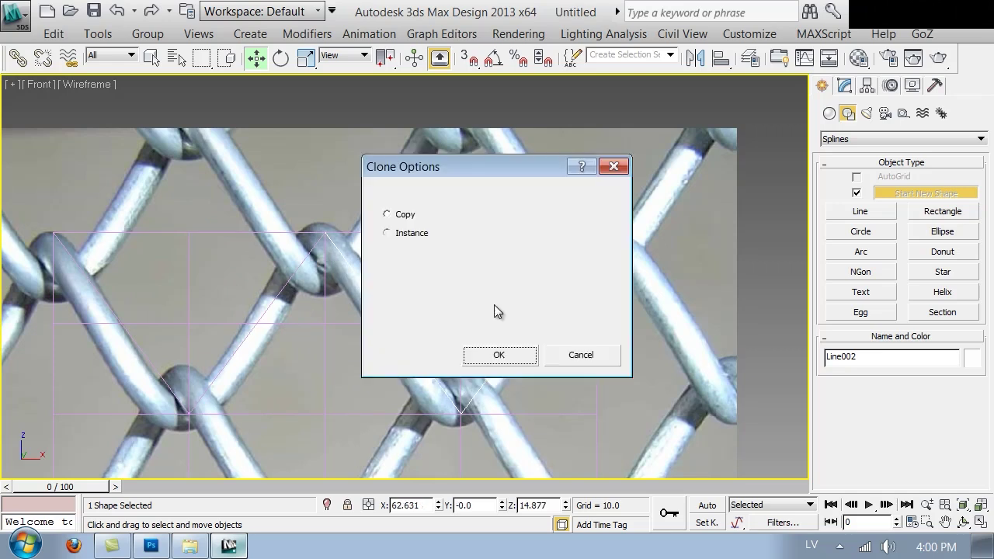
{"action": "left_click", "coordinate": [497, 357]}
Select both V-shaped lines and clone them straight up by one line height.
{"action": "left_click", "coordinate": [225, 359], "text": "ctrl"}
{"action": "middle_click_drag", "start_coordinate": [320, 291], "coordinate": [343, 351]}
{"action": "mouse_move", "coordinate": [348, 347]}
{"action": "left_mouse_down"}
{"action": "mouse_move", "coordinate": [378, 260]}
{"action": "mouse_move", "coordinate": [377, 202]}
{"action": "mouse_move", "coordinate": [349, 165]}
{"action": "left_mouse_up"}
{"action": "left_click", "coordinate": [505, 355]}
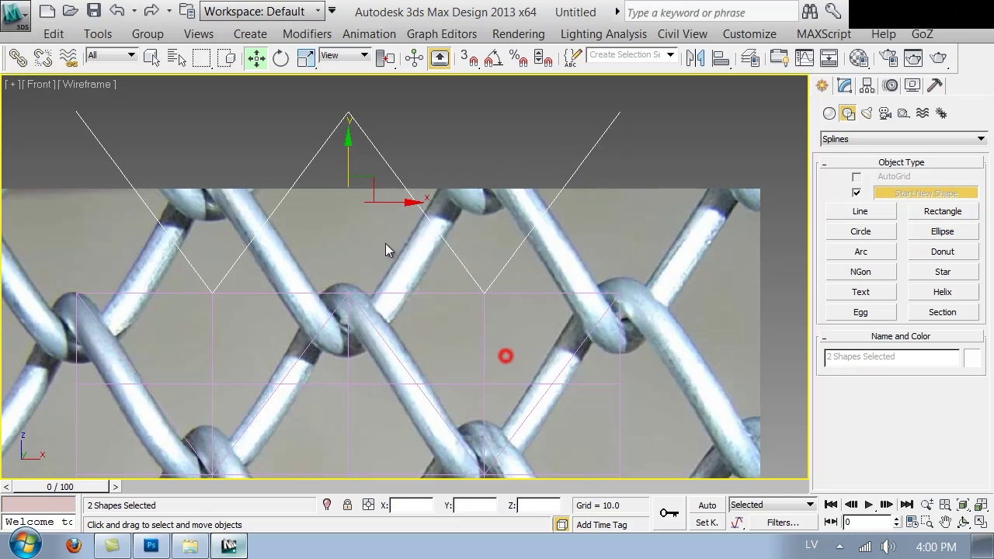
Shift the upper pair of lines half a cell to the right so their lower tips meet the bottom pair's peaks.
{"action": "left_click_drag", "start_coordinate": [384, 202], "coordinate": [521, 213]}
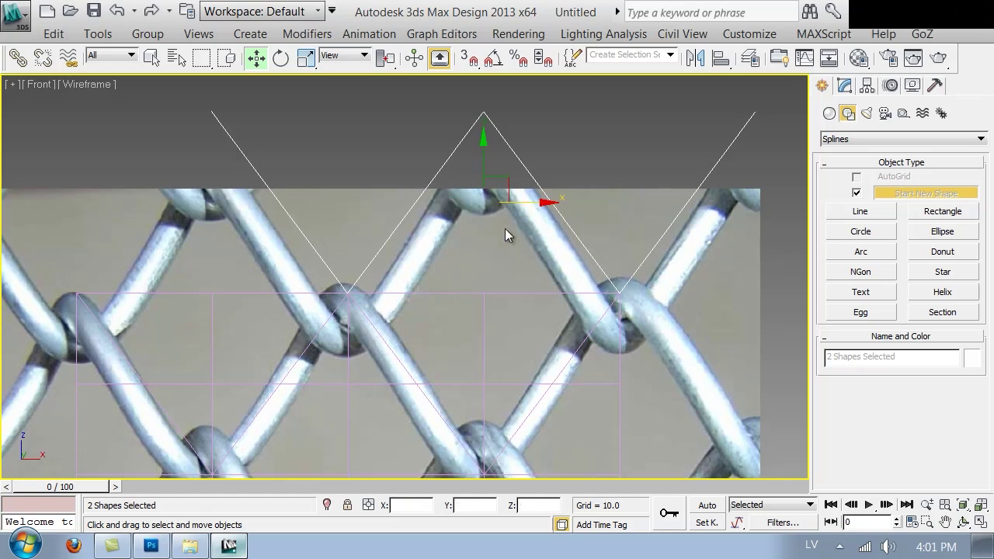
{"action": "scroll", "coordinate": [489, 256], "scroll_direction": "up", "scroll_amount": 10}
{"action": "left_click_drag", "start_coordinate": [316, 345], "coordinate": [323, 337]}
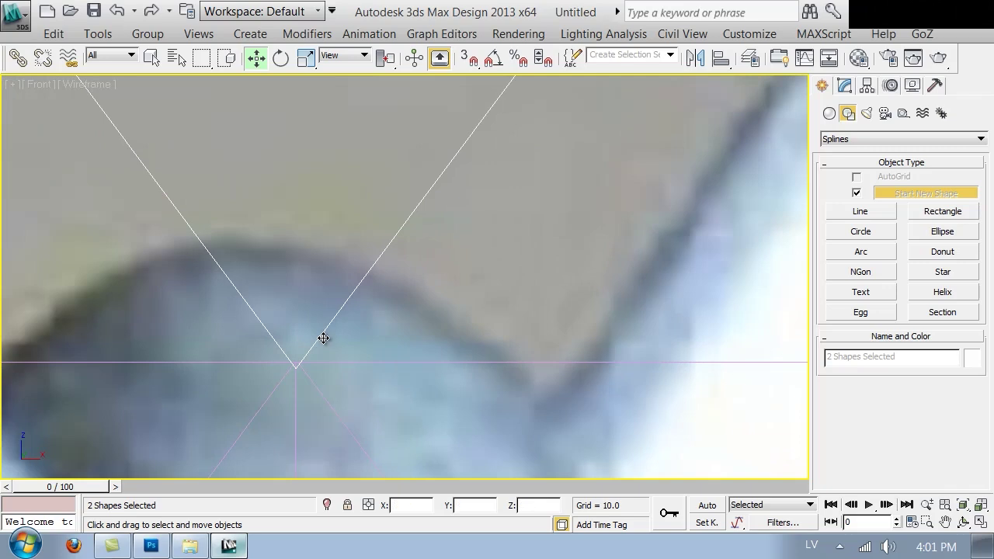
{"action": "scroll", "coordinate": [334, 330], "scroll_direction": "down", "scroll_amount": 5}
{"action": "scroll", "coordinate": [471, 271], "scroll_direction": "up", "scroll_amount": 2}
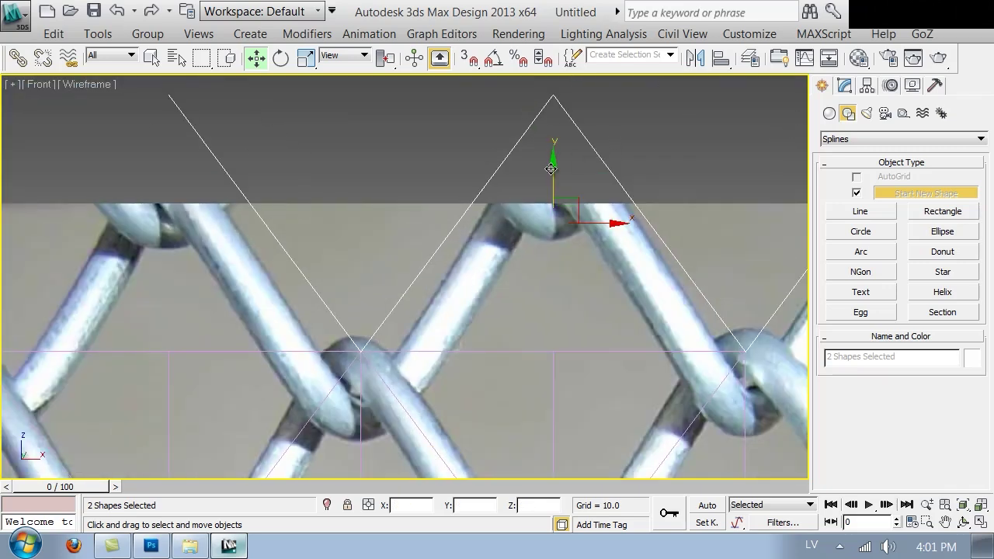
Delete the guide plane and reselect the two upper lines.
{"action": "left_click", "coordinate": [570, 350]}
{"action": "left_click", "coordinate": [548, 330]}
{"action": "scroll", "coordinate": [509, 302], "scroll_direction": "down", "scroll_amount": 1}
{"action": "middle_click_drag", "start_coordinate": [509, 302], "coordinate": [460, 263]}
{"action": "scroll", "coordinate": [446, 256], "scroll_direction": "down", "scroll_amount": 1}
{"action": "left_click_drag", "start_coordinate": [763, 209], "coordinate": [761, 212]}
{"action": "scroll", "coordinate": [517, 163], "scroll_direction": "up", "scroll_amount": 3}
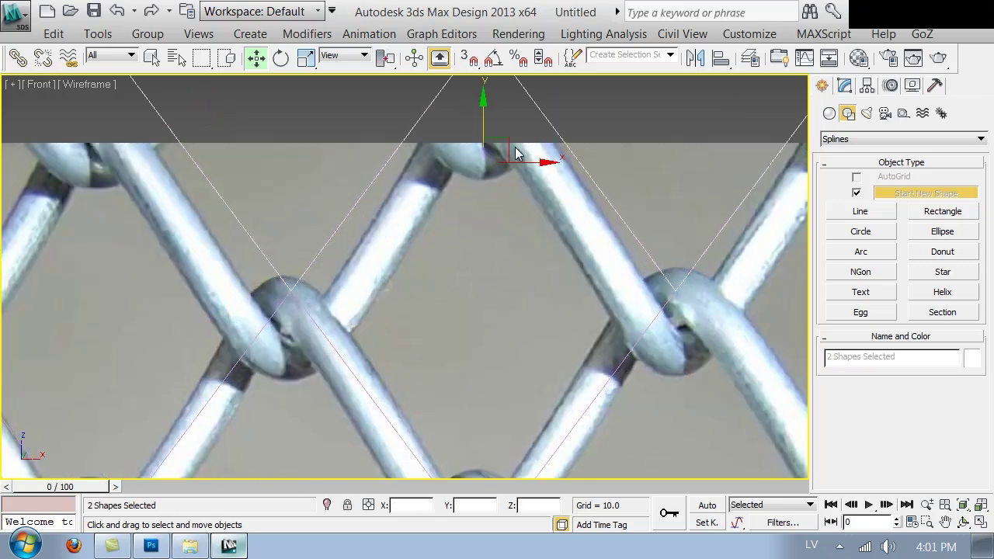
Lower the upper pair of lines so their tips overlap below the bottom pair's peaks, matching the wire loops in the photo.
{"action": "left_click_drag", "start_coordinate": [482, 127], "coordinate": [492, 191]}
{"action": "left_click", "coordinate": [415, 342]}
{"action": "scroll", "coordinate": [413, 342], "scroll_direction": "down", "scroll_amount": 3}
{"action": "middle_click_drag", "start_coordinate": [401, 339], "coordinate": [480, 286]}
Refine the lower-left V-shaped line with four extra vertices, one near each upper end and one on either side of the lower tip.
{"action": "left_click", "coordinate": [356, 328]}
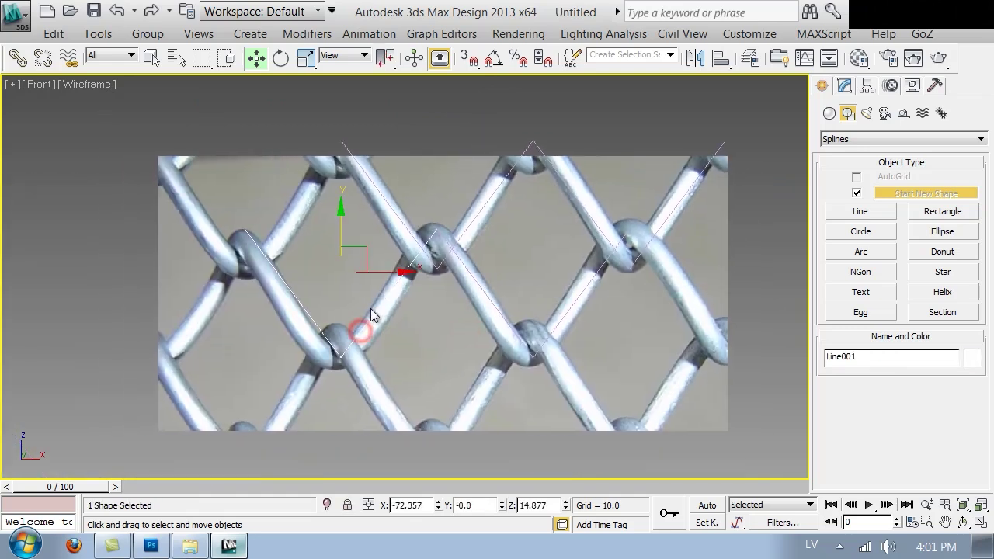
{"action": "scroll", "coordinate": [396, 286], "scroll_direction": "up", "scroll_amount": 5}
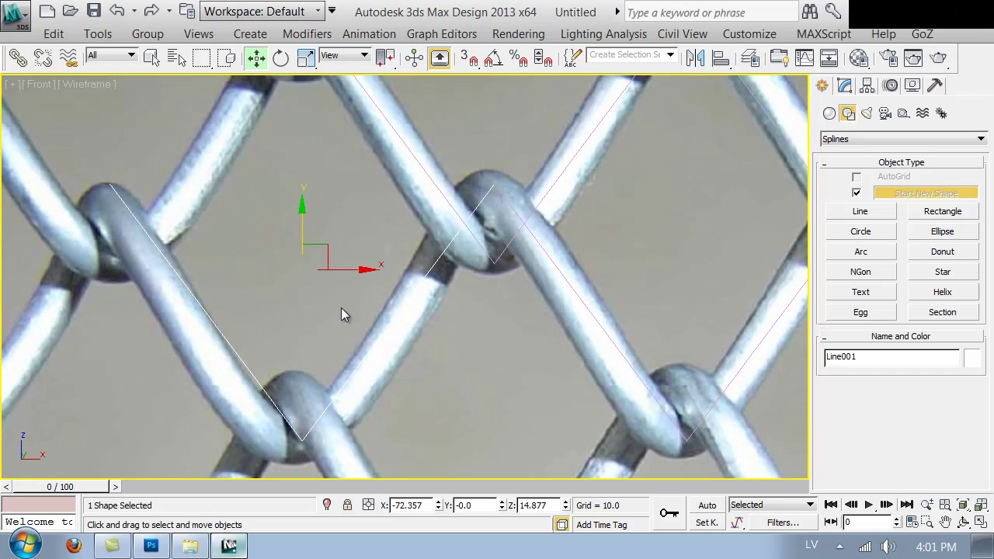
{"action": "middle_click_drag", "start_coordinate": [341, 308], "coordinate": [384, 317]}
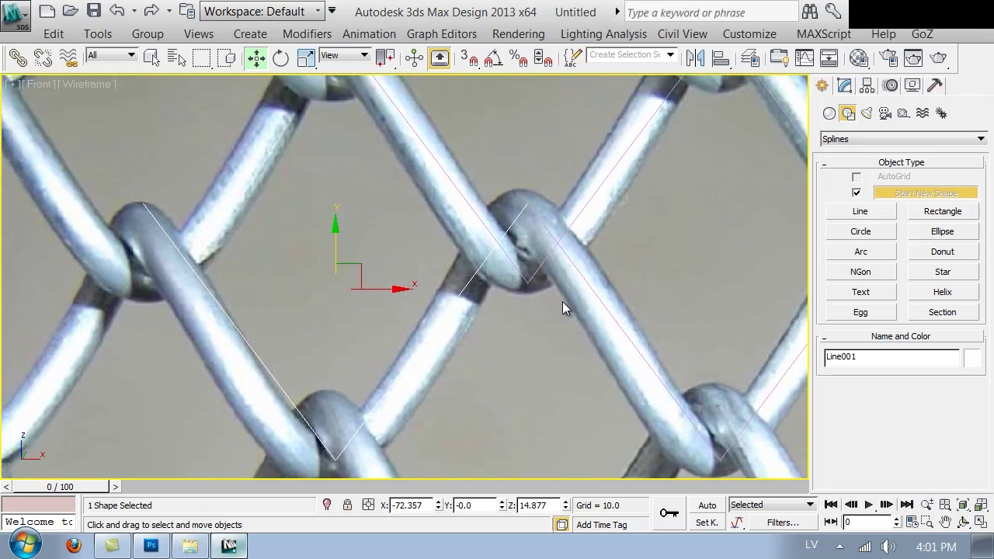
{"action": "right_click", "coordinate": [575, 279]}
{"action": "left_click", "coordinate": [534, 321]}
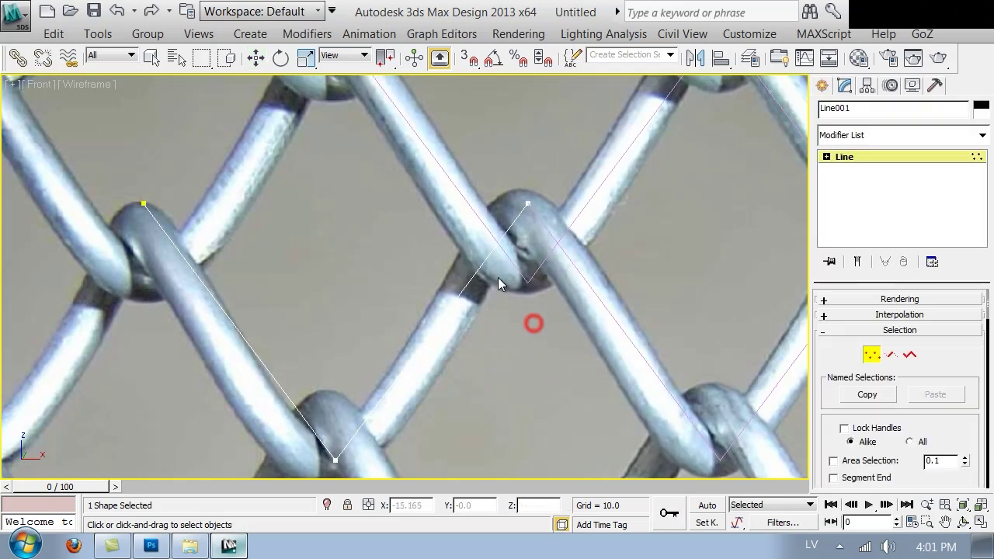
{"action": "left_click", "coordinate": [498, 243]}
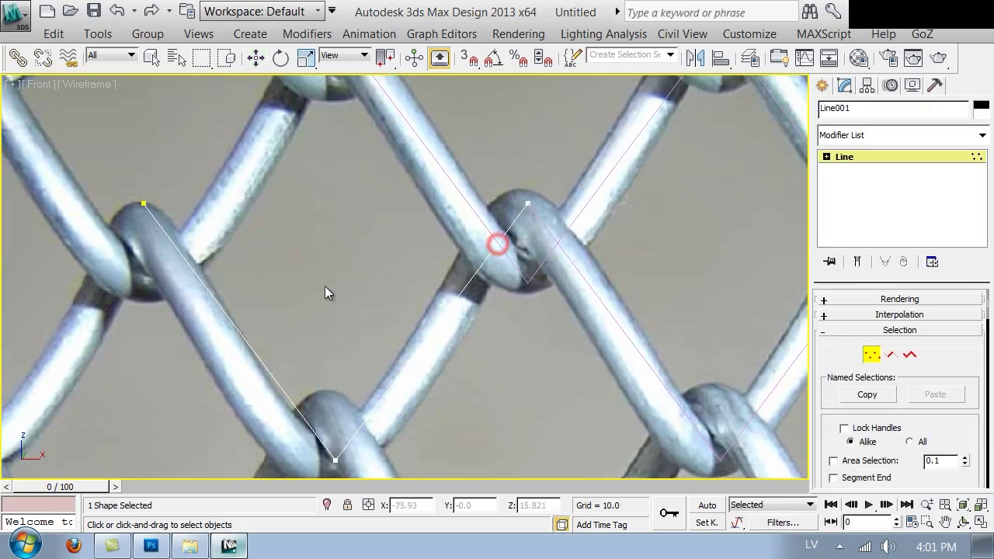
{"action": "left_click", "coordinate": [177, 245]}
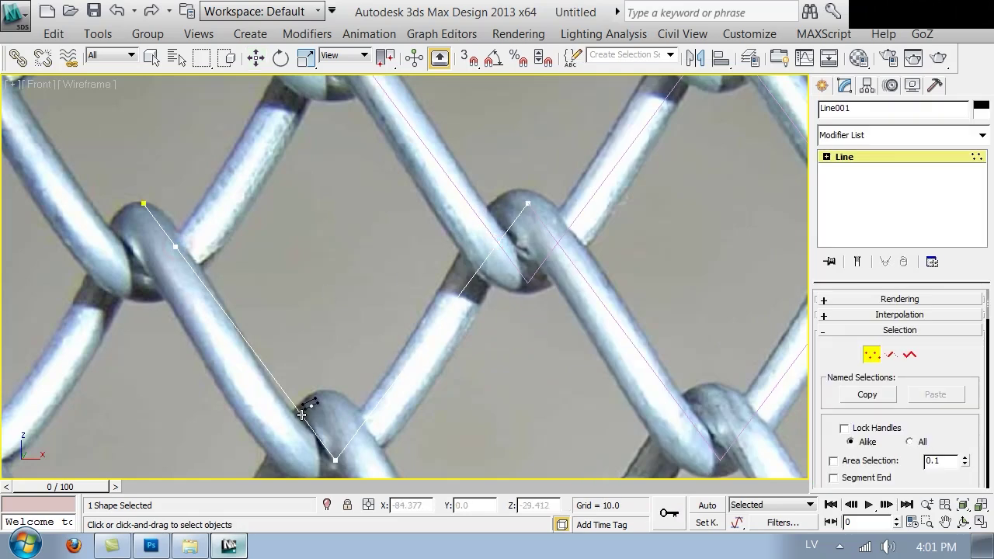
{"action": "left_click", "coordinate": [370, 415]}
{"action": "right_click", "coordinate": [571, 428]}
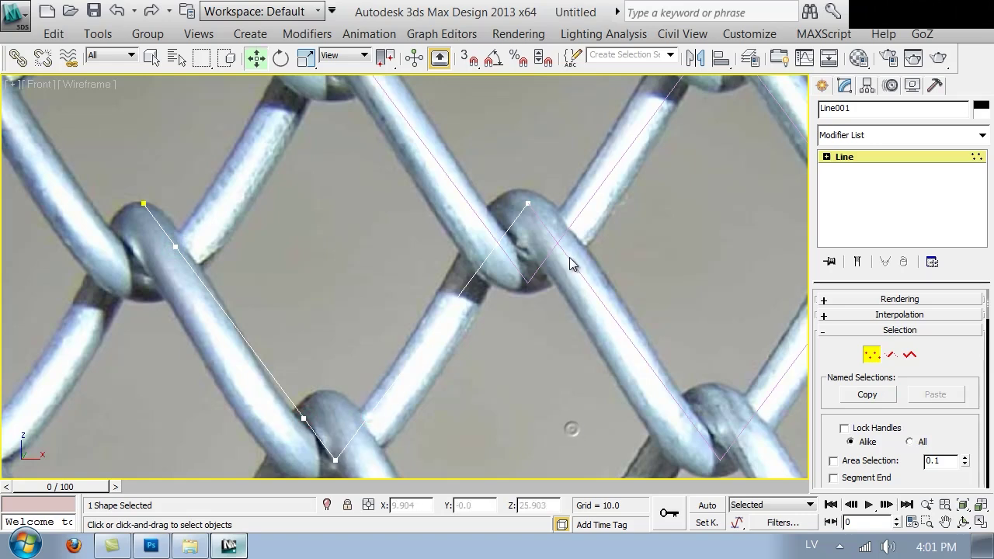
In the Perspective view, move the added vertex near the line's upper right end to about 10.9 on the Y axis.
{"action": "left_click", "coordinate": [531, 201]}
{"action": "key", "text": "p"}
{"action": "key", "text": "z"}
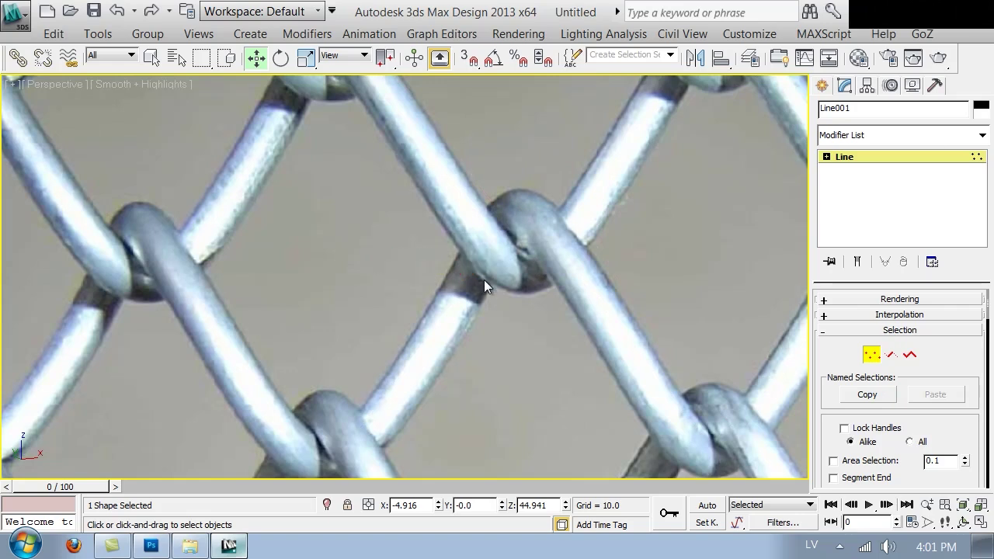
{"action": "left_click", "coordinate": [889, 157]}
{"action": "key", "text": "z"}
{"action": "scroll", "coordinate": [388, 225], "scroll_direction": "down", "scroll_amount": 3}
{"action": "middle_click_drag", "start_coordinate": [382, 211], "coordinate": [366, 226]}
{"action": "key", "text": "1"}
{"action": "middle_click_drag", "start_coordinate": [494, 182], "coordinate": [463, 221], "text": "alt"}
{"action": "left_click", "coordinate": [462, 231]}
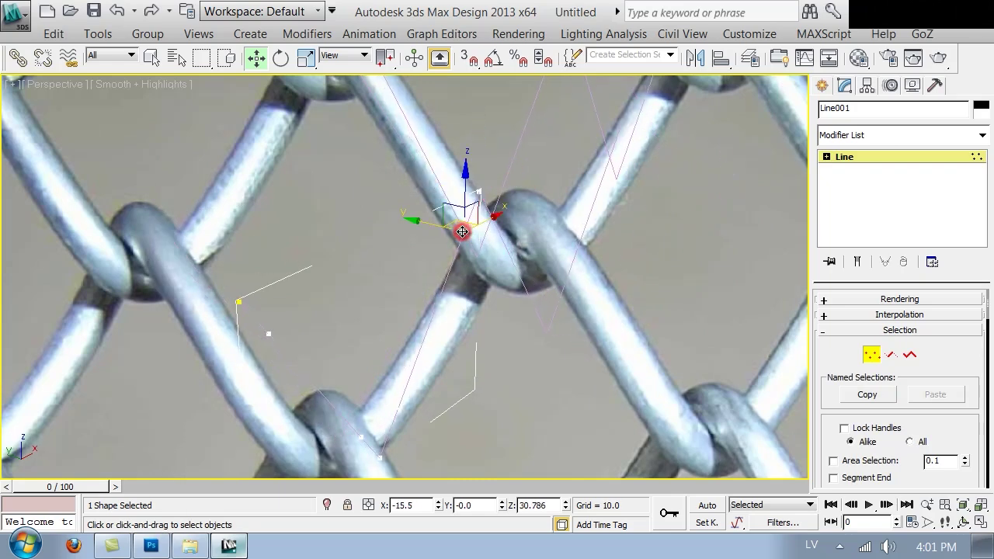
{"action": "left_click_drag", "start_coordinate": [432, 224], "coordinate": [407, 220]}
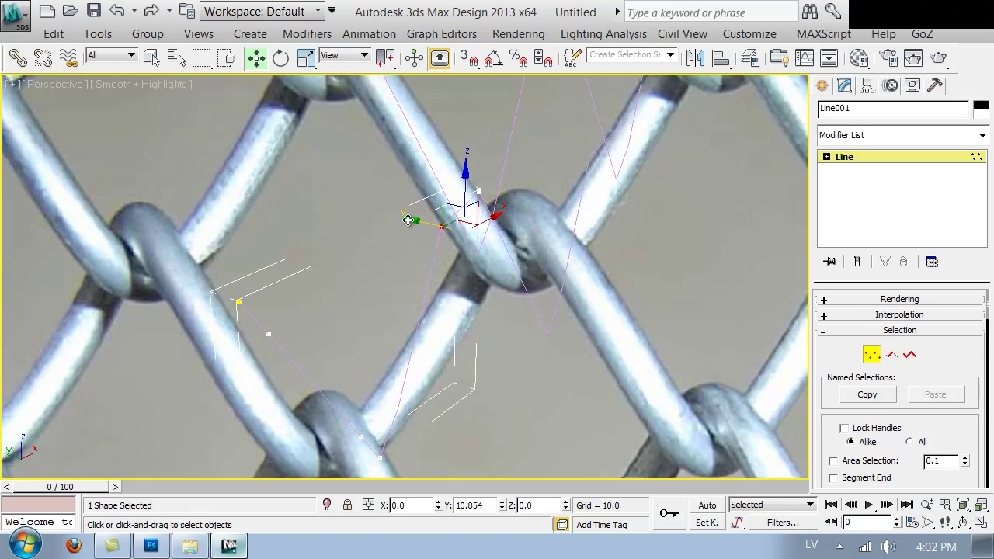
Offset the two vertices beside the lower tip in opposite Y directions, placing the right one at about 4.2 on Y.
{"action": "middle_click_drag", "start_coordinate": [426, 270], "coordinate": [372, 414], "text": "alt"}
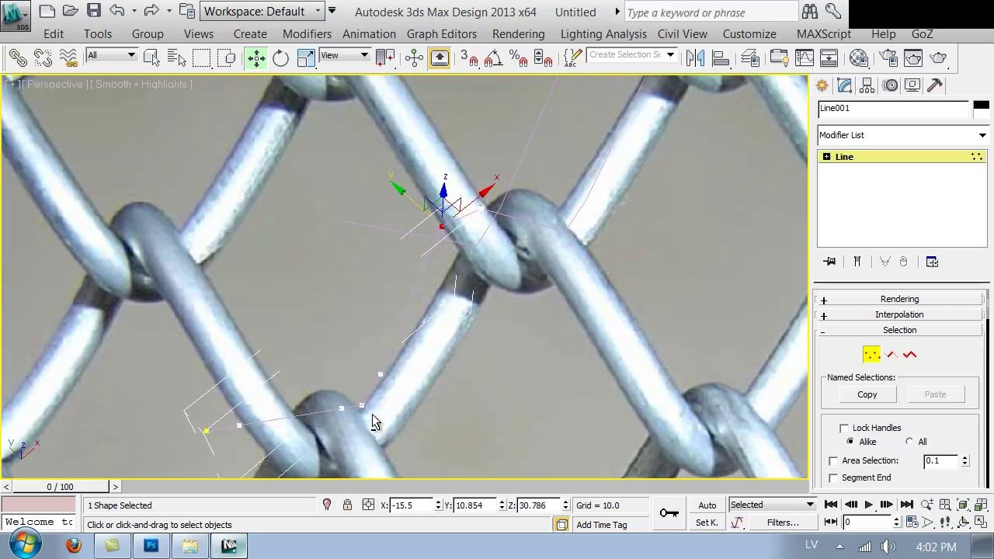
{"action": "left_click_drag", "start_coordinate": [343, 407], "coordinate": [355, 414]}
{"action": "left_click", "coordinate": [404, 423]}
{"action": "left_click", "coordinate": [379, 374]}
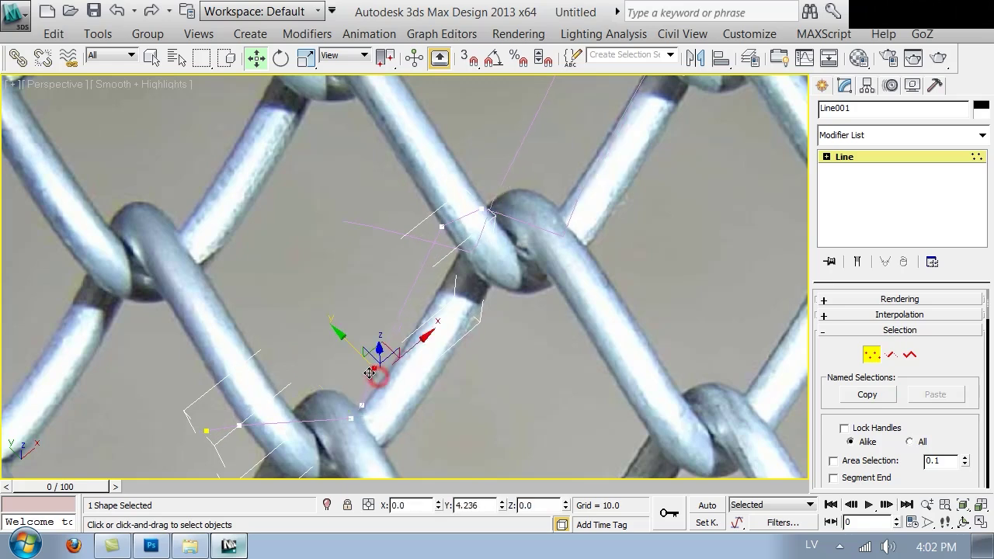
Move the vertex near the line's upper left end to about -7.4 on the Y axis.
{"action": "middle_click_drag", "start_coordinate": [285, 393], "coordinate": [272, 351], "text": "alt"}
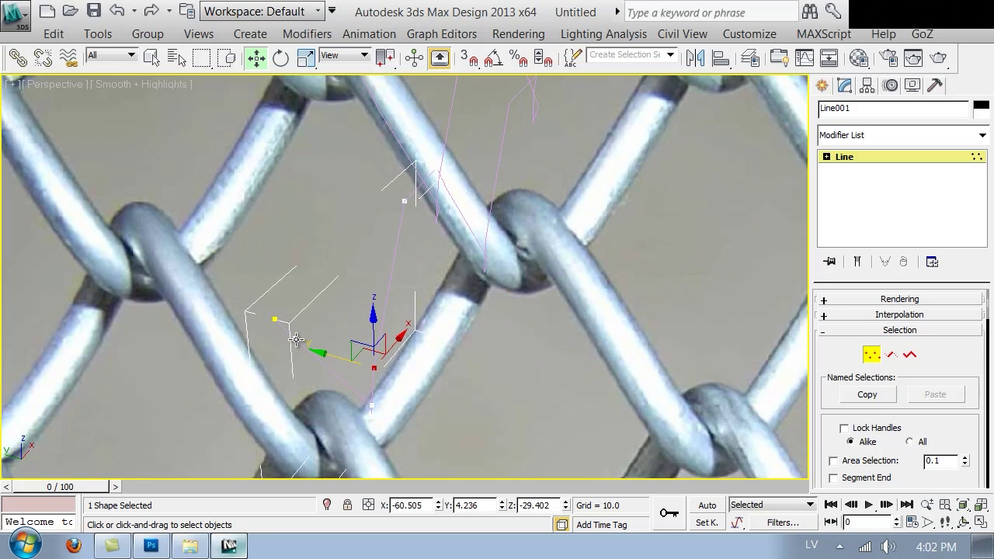
{"action": "left_click", "coordinate": [296, 339]}
{"action": "left_click_drag", "start_coordinate": [308, 340], "coordinate": [314, 342]}
In the Top view, move the vertex near the line's upper right end to about 3.8 on the Y axis.
{"action": "middle_click_drag", "start_coordinate": [560, 257], "coordinate": [472, 328], "text": "alt"}
{"action": "key", "text": "t"}
{"action": "middle_click_drag", "start_coordinate": [352, 276], "coordinate": [494, 290]}
{"action": "scroll", "coordinate": [455, 277], "scroll_direction": "up", "scroll_amount": 2}
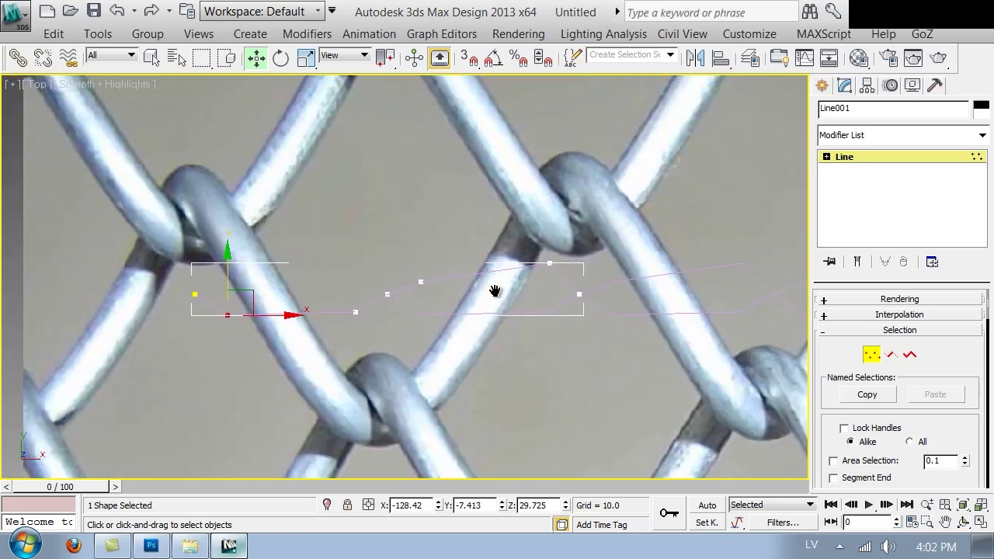
{"action": "left_click", "coordinate": [421, 281]}
{"action": "left_click", "coordinate": [551, 265]}
{"action": "left_click_drag", "start_coordinate": [556, 274], "coordinate": [570, 282]}
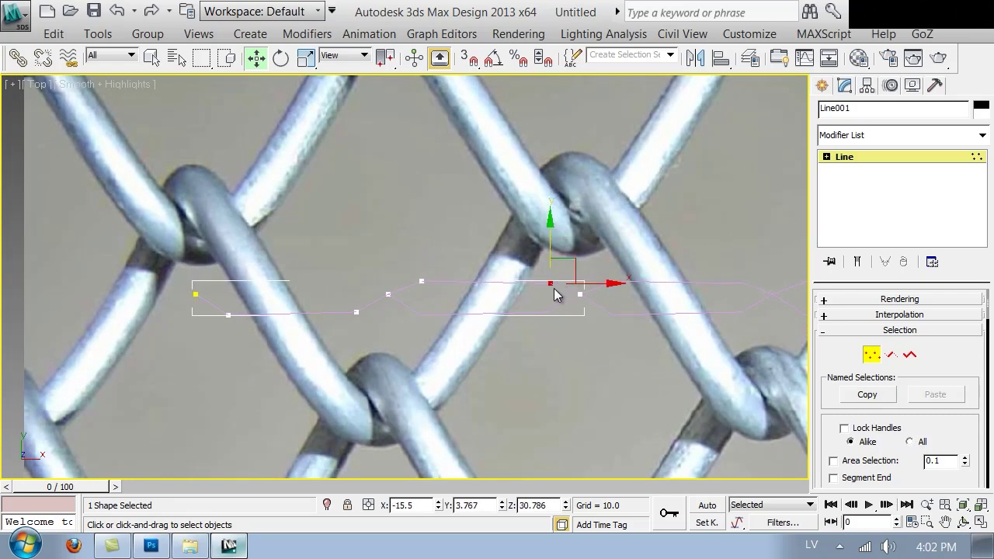
Shift the lower tip vertex to about -0.5 on the Y axis and leave vertex editing.
{"action": "key", "text": "1"}
{"action": "scroll", "coordinate": [565, 243], "scroll_direction": "up", "scroll_amount": 4}
{"action": "key", "text": "1"}
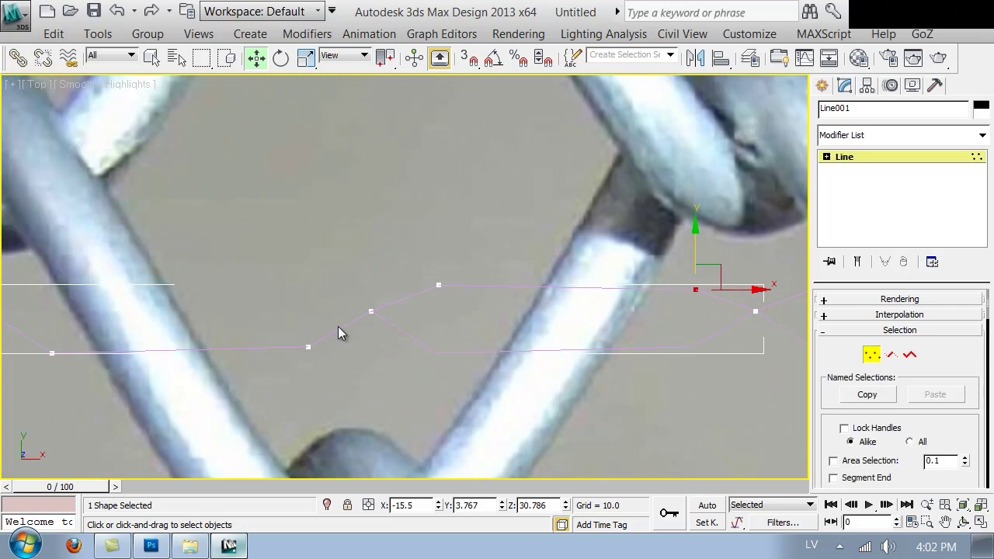
{"action": "left_click", "coordinate": [372, 309]}
{"action": "left_click_drag", "start_coordinate": [391, 312], "coordinate": [391, 309]}
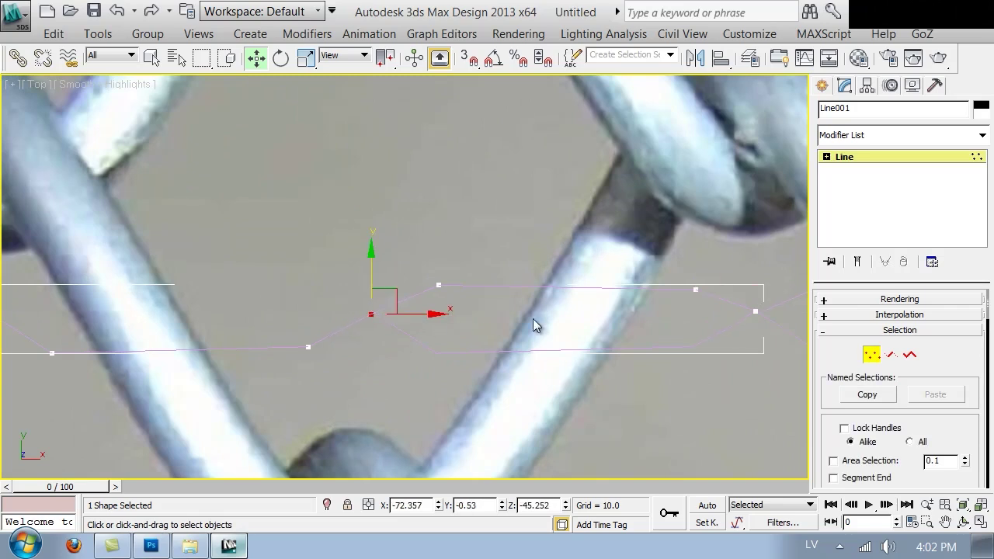
{"action": "scroll", "coordinate": [500, 314], "scroll_direction": "down", "scroll_amount": 2}
{"action": "key", "text": "1"}
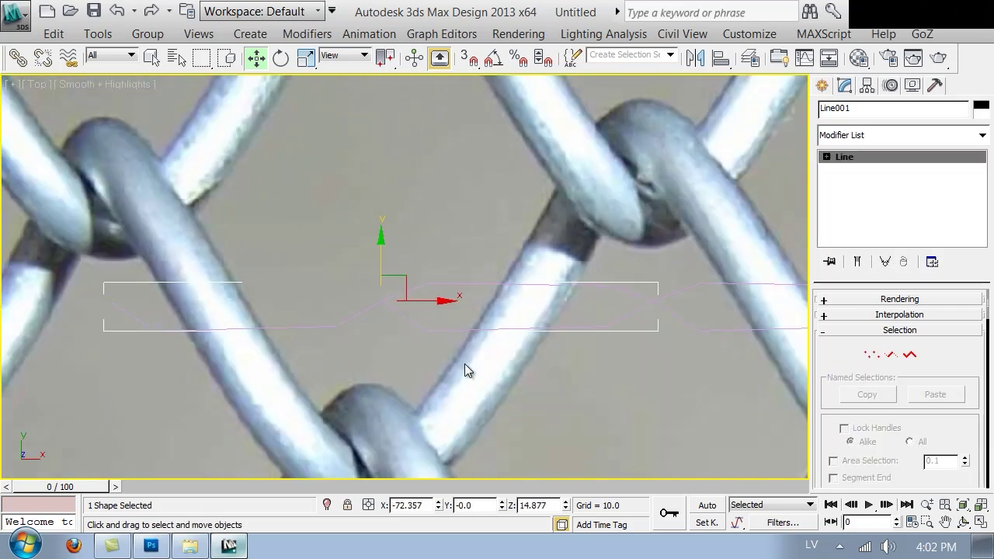
In the Perspective view, make the line's thickness show both in the renderer and in the viewport.
{"action": "key", "text": "p"}
{"action": "middle_click_drag", "start_coordinate": [426, 345], "coordinate": [438, 266], "text": "alt"}
{"action": "left_click", "coordinate": [898, 300]}
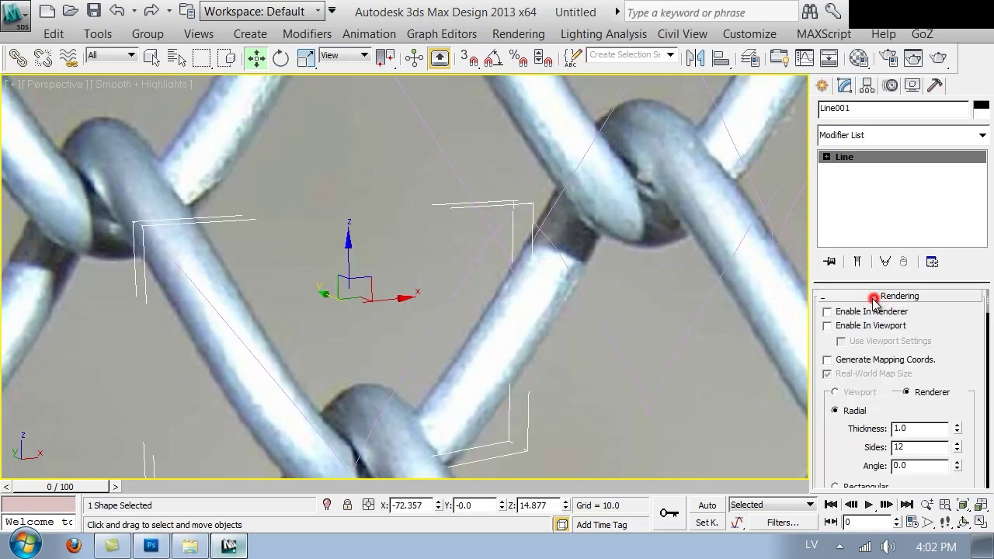
{"action": "left_click", "coordinate": [827, 312]}
{"action": "left_click", "coordinate": [828, 325]}
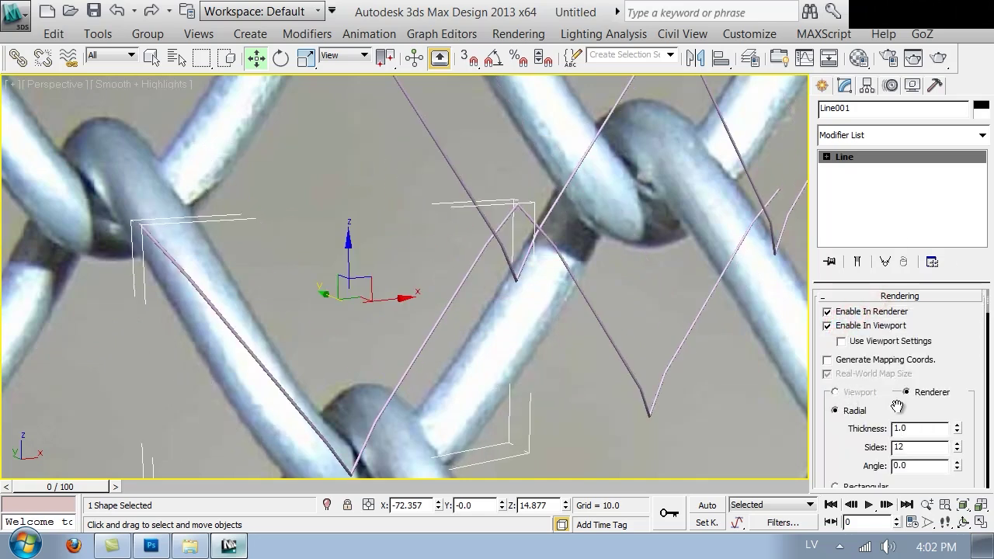
Set the radial thickness of the wires to 13.83.
{"action": "left_click_drag", "start_coordinate": [957, 433], "coordinate": [924, 525]}
{"action": "scroll", "coordinate": [563, 246], "scroll_direction": "down", "scroll_amount": 2}
{"action": "mouse_move", "coordinate": [555, 268]}
{"action": "middle_mouse_down", "text": "alt"}
{"action": "mouse_move", "coordinate": [473, 244]}
{"action": "mouse_move", "coordinate": [552, 248]}
{"action": "mouse_move", "coordinate": [766, 294]}
{"action": "mouse_move", "coordinate": [771, 388]}
{"action": "mouse_move", "coordinate": [704, 473]}
{"action": "mouse_move", "coordinate": [450, 422]}
{"action": "mouse_move", "coordinate": [445, 267]}
{"action": "mouse_move", "coordinate": [535, 253]}
{"action": "mouse_move", "coordinate": [569, 264]}
{"action": "middle_mouse_up", "text": "alt"}
{"action": "scroll", "coordinate": [859, 461], "scroll_direction": "down", "scroll_amount": 3}
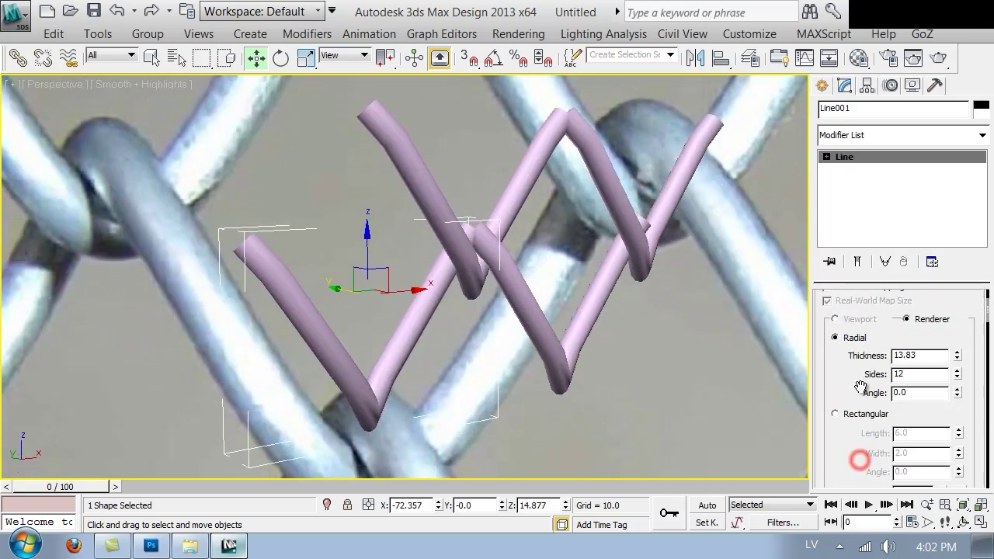
Switch the wire cross-section to rectangular, try 17 for length and width, and reduce both to 16.
{"action": "left_click", "coordinate": [836, 414]}
{"action": "double_click", "coordinate": [908, 432]}
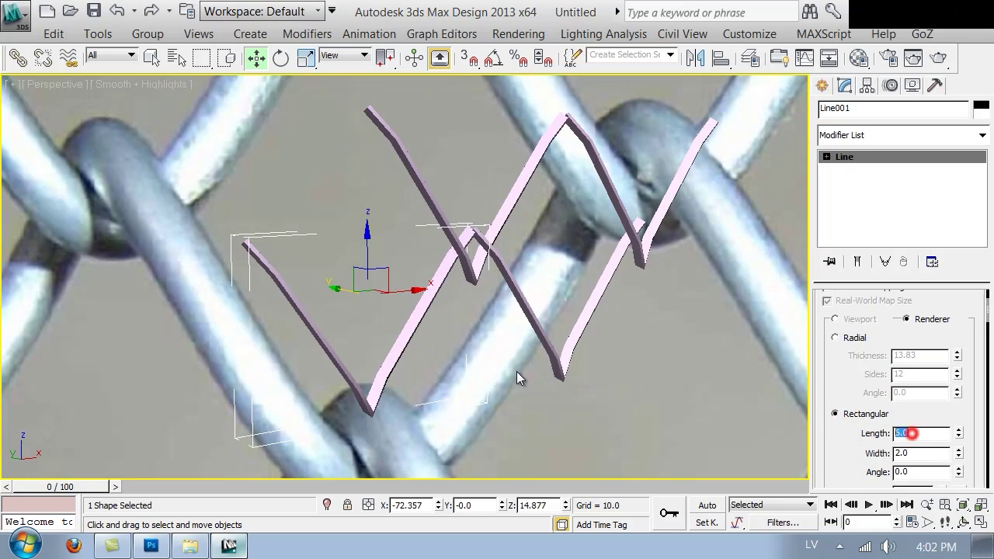
{"action": "type", "text": "17"}
{"action": "key", "text": "Tab"}
{"action": "type", "text": "17"}
{"action": "key", "text": "Return"}
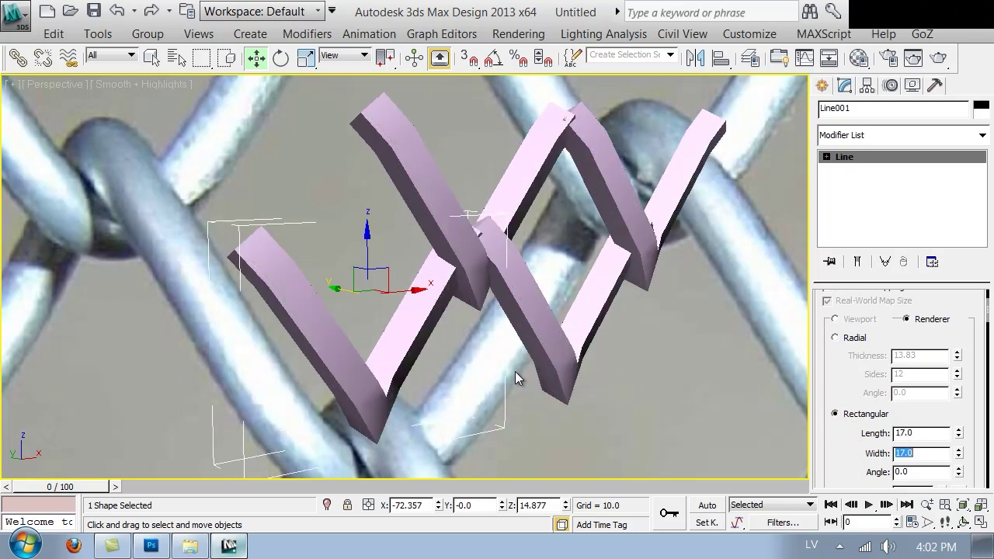
{"action": "type", "text": "16"}
{"action": "key", "text": "Tab"}
{"action": "type", "text": "16"}
{"action": "key", "text": "Return"}
Add a TurboSmooth modifier to the line with 3 iterations.
{"action": "left_click", "coordinate": [860, 136]}
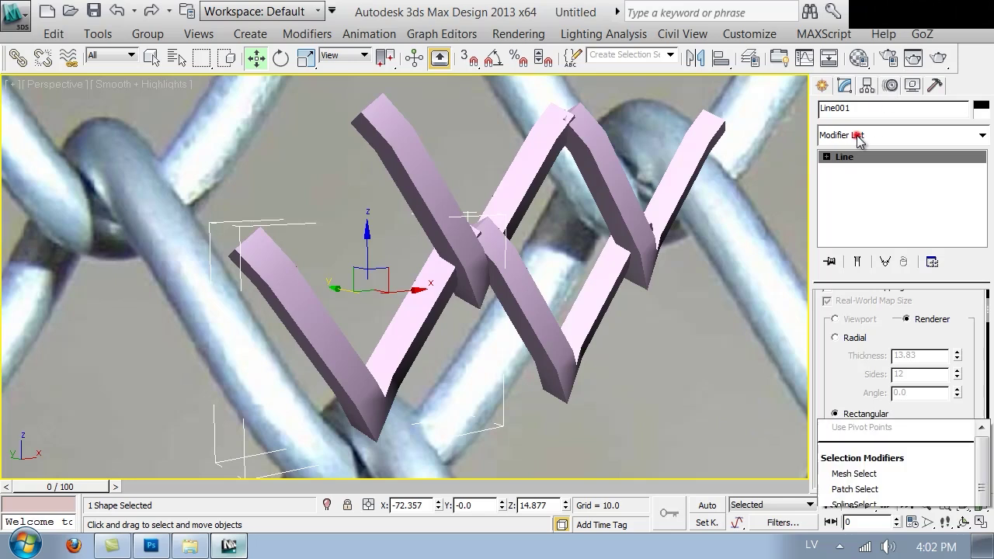
{"action": "scroll", "coordinate": [861, 326], "scroll_direction": "down", "scroll_amount": 15}
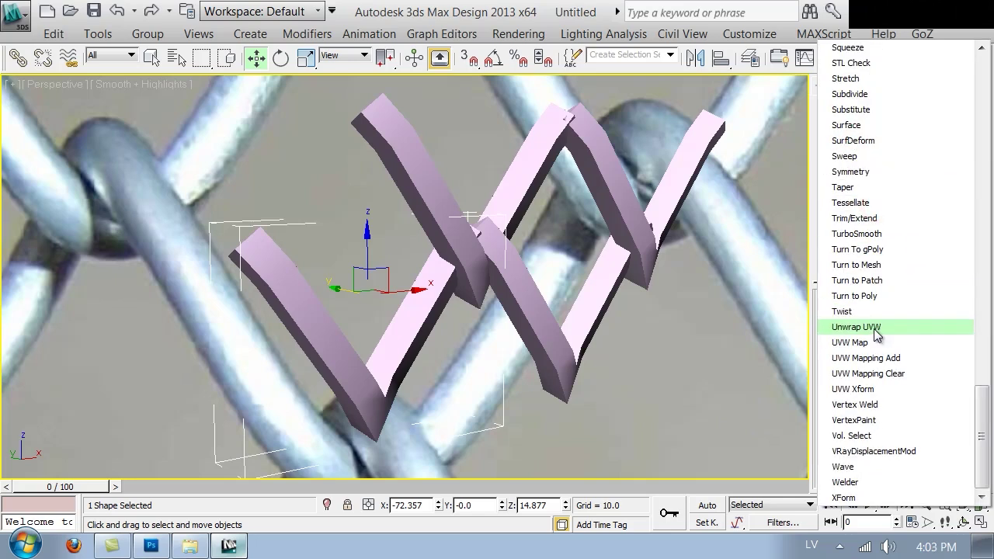
{"action": "left_click", "coordinate": [859, 234]}
{"action": "left_click", "coordinate": [965, 325]}
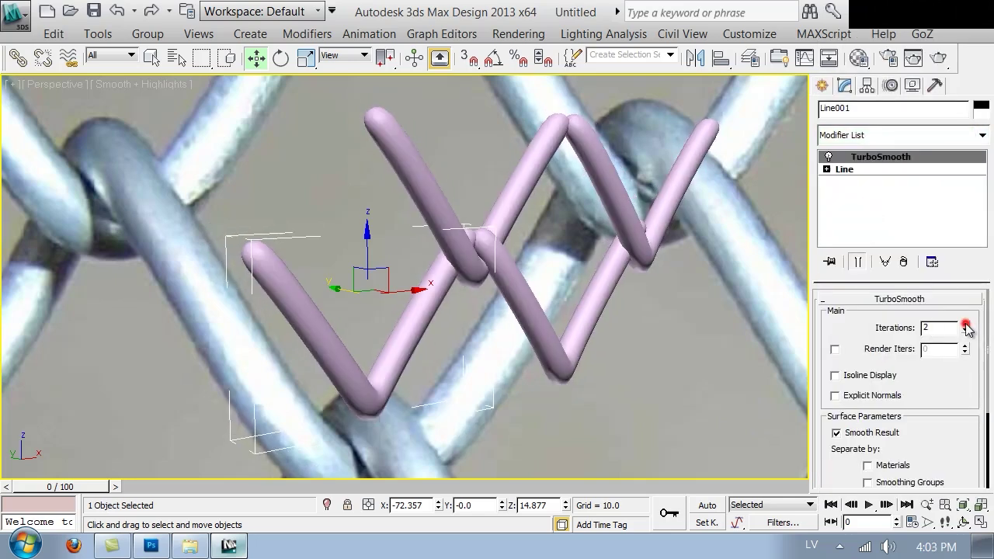
Set the line's rectangular cross-section to length 14 and width 14, and check how the wires interlock.
{"action": "left_click", "coordinate": [867, 169]}
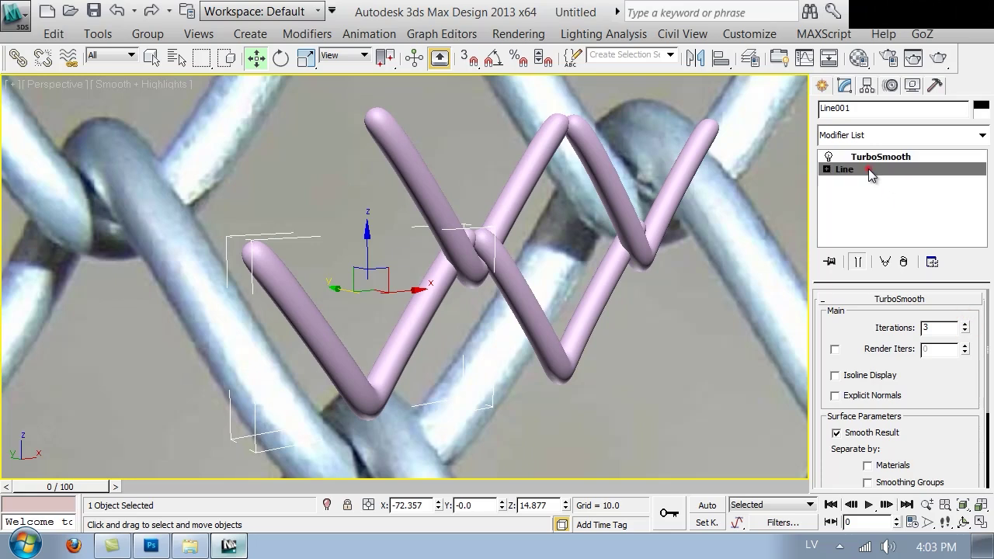
{"action": "type", "text": "14"}
{"action": "key", "text": "Tab"}
{"action": "type", "text": "14"}
{"action": "key", "text": "Return"}
{"action": "left_click", "coordinate": [653, 374]}
{"action": "middle_click_drag", "start_coordinate": [653, 373], "coordinate": [375, 282], "text": "alt"}
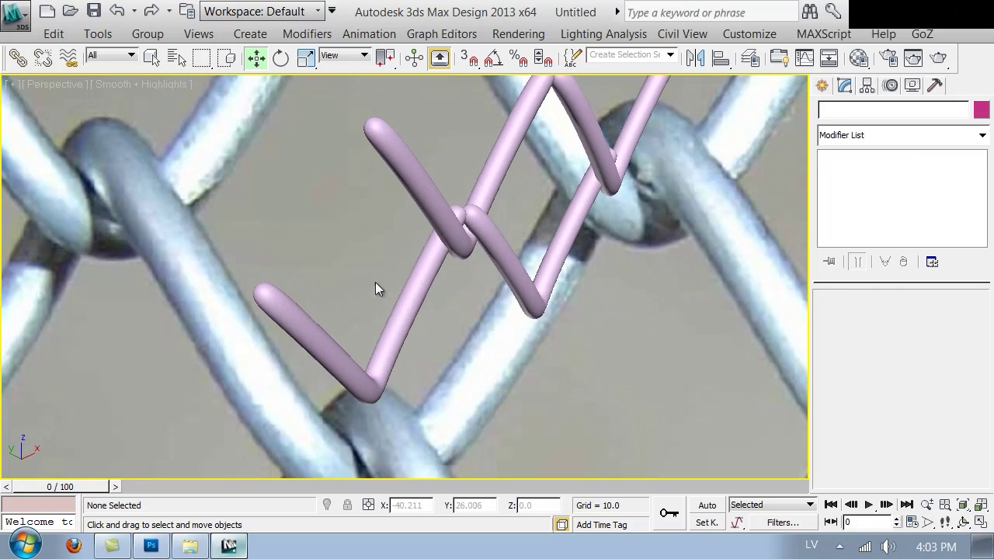
{"action": "middle_click_drag", "start_coordinate": [403, 335], "coordinate": [428, 387], "text": "alt"}
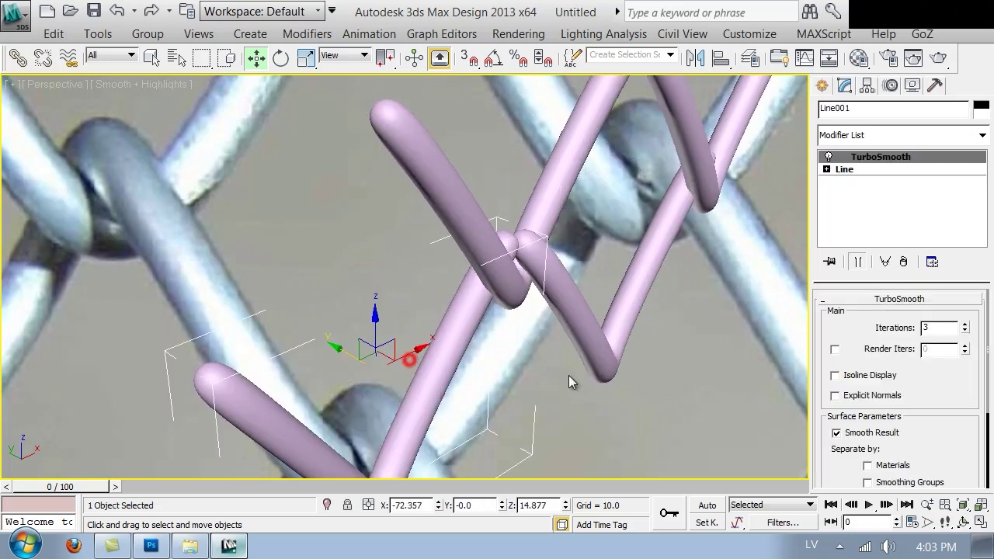
In a wireframe Top view, turn off TurboSmooth and the line's renderer and viewport thickness to expose the bare spline.
{"action": "left_click", "coordinate": [887, 166]}
{"action": "key", "text": "t"}
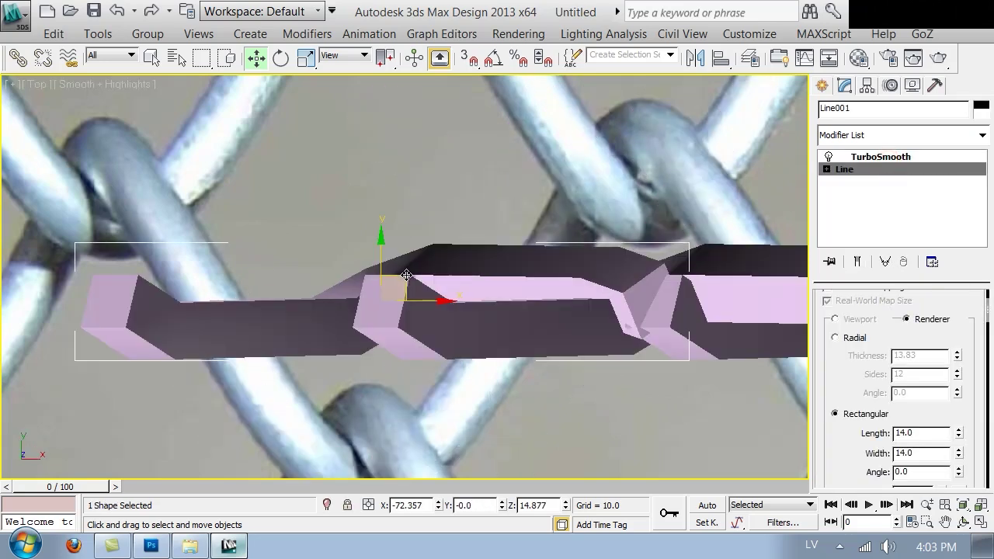
{"action": "key", "text": "F3"}
{"action": "left_click", "coordinate": [857, 263]}
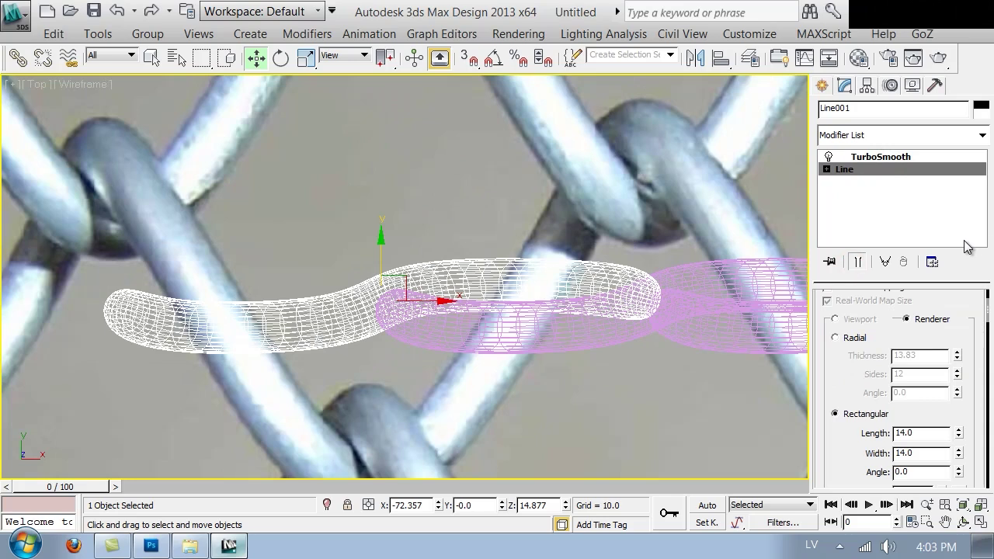
{"action": "left_click", "coordinate": [858, 263]}
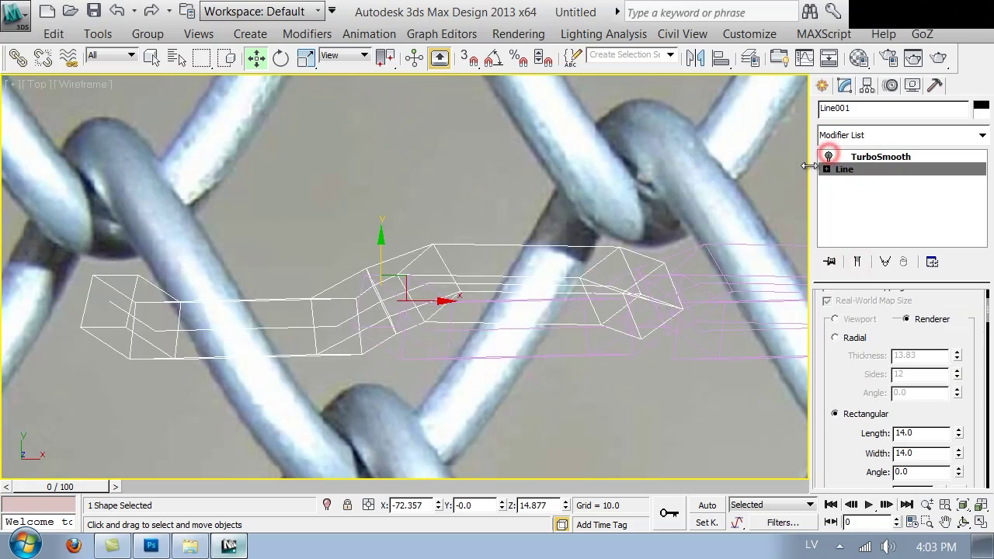
{"action": "scroll", "coordinate": [854, 311], "scroll_direction": "up", "scroll_amount": 3}
{"action": "left_click", "coordinate": [828, 314]}
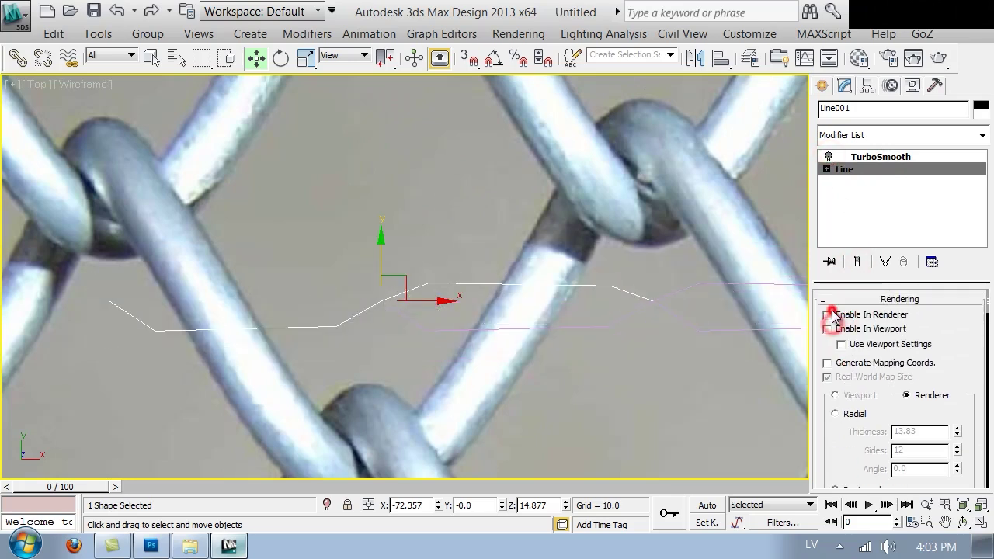
Move the two right-hand bend vertices to about 6.8 on Y and level the vertex left of the tip with its neighbour.
{"action": "key", "text": "1"}
{"action": "left_click", "coordinate": [608, 289]}
{"action": "left_click_drag", "start_coordinate": [607, 289], "coordinate": [610, 227]}
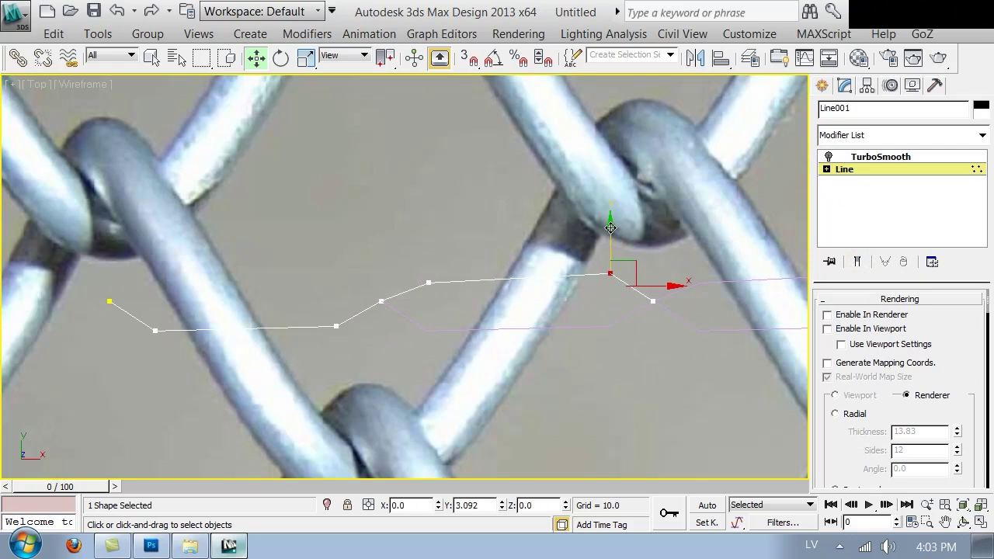
{"action": "left_click", "coordinate": [428, 283]}
{"action": "left_click_drag", "start_coordinate": [428, 283], "coordinate": [429, 273]}
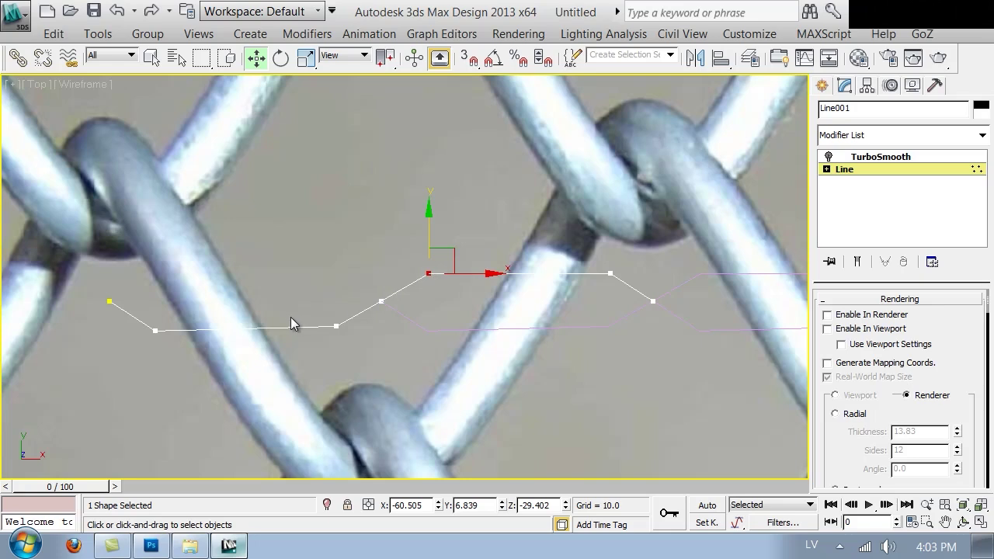
{"action": "left_click_drag", "start_coordinate": [336, 331], "coordinate": [335, 334]}
{"action": "left_click", "coordinate": [451, 183]}
Return to a shaded Perspective view and re-enable the lower-left line's thickness in renderer and viewport.
{"action": "key", "text": "p"}
{"action": "scroll", "coordinate": [549, 283], "scroll_direction": "down", "scroll_amount": 3}
{"action": "mouse_move", "coordinate": [546, 283]}
{"action": "middle_mouse_down", "text": "alt"}
{"action": "mouse_move", "coordinate": [555, 263]}
{"action": "mouse_move", "coordinate": [521, 281]}
{"action": "middle_mouse_up", "text": "alt"}
{"action": "key", "text": "F3"}
{"action": "middle_click_drag", "start_coordinate": [586, 253], "coordinate": [389, 302], "text": "alt"}
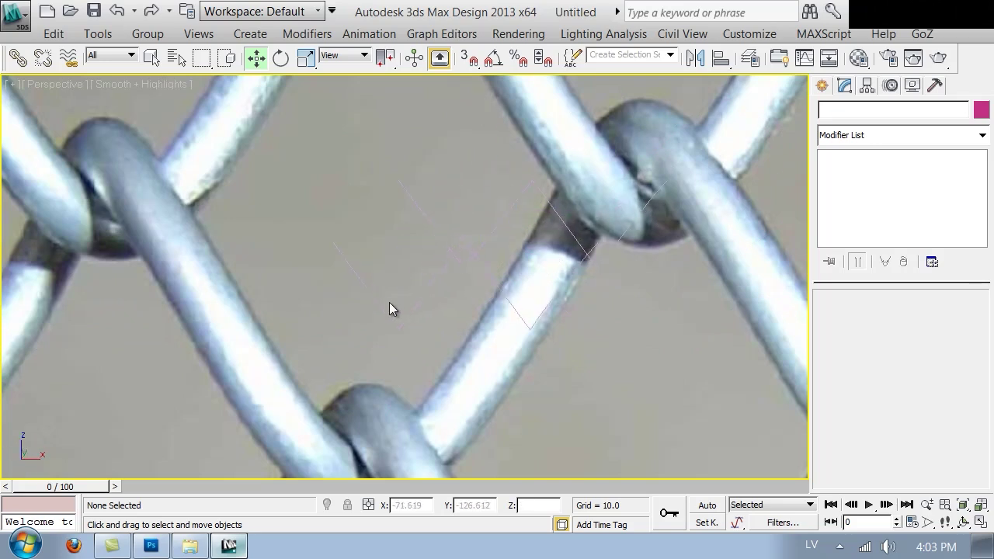
{"action": "left_click", "coordinate": [389, 301]}
{"action": "left_click", "coordinate": [861, 314]}
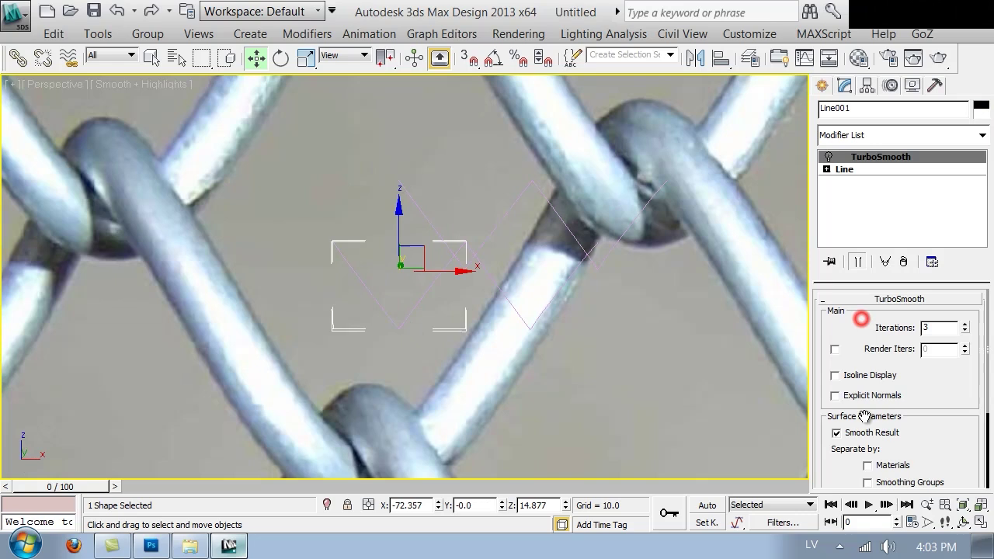
{"action": "left_click", "coordinate": [852, 171]}
{"action": "left_click", "coordinate": [854, 315]}
{"action": "left_click", "coordinate": [852, 328]}
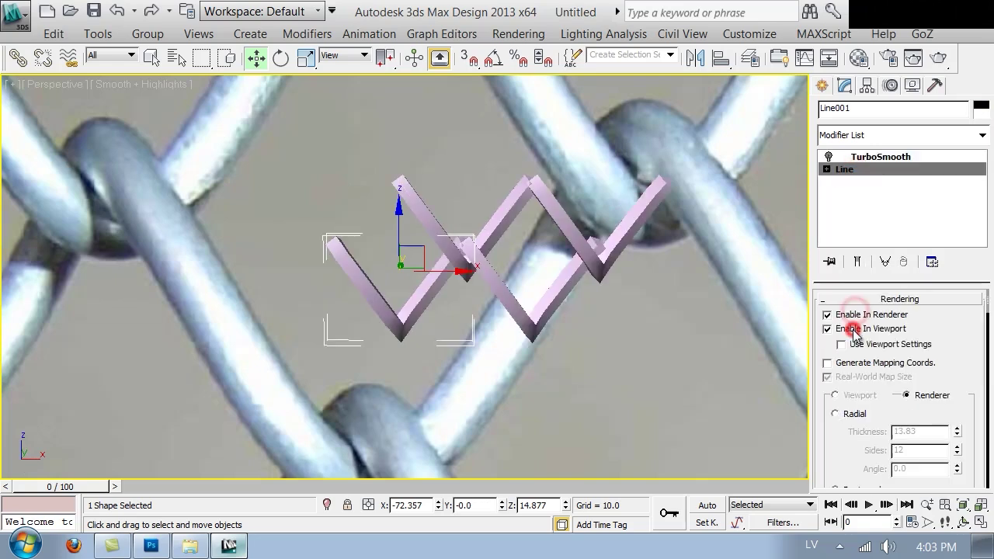
Turn TurboSmooth back on and inspect the smoothed wires where their loops cross.
{"action": "left_click", "coordinate": [850, 158]}
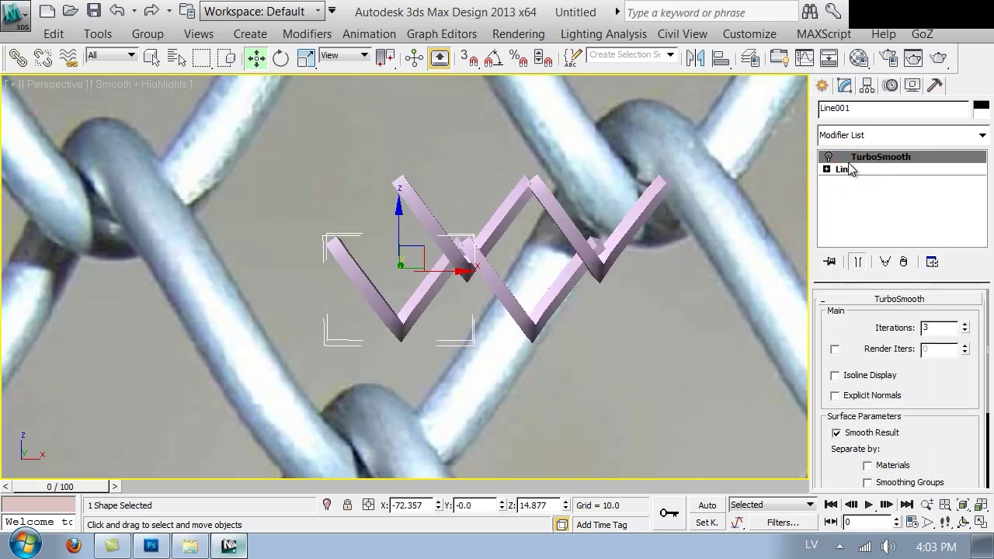
{"action": "left_click", "coordinate": [829, 156]}
{"action": "left_click", "coordinate": [641, 343]}
{"action": "mouse_move", "coordinate": [441, 282]}
{"action": "middle_mouse_down", "text": "alt"}
{"action": "mouse_move", "coordinate": [532, 288]}
{"action": "mouse_move", "coordinate": [437, 267]}
{"action": "middle_mouse_up", "text": "alt"}
{"action": "scroll", "coordinate": [573, 242], "scroll_direction": "up", "scroll_amount": 5}
{"action": "middle_click_drag", "start_coordinate": [573, 242], "coordinate": [512, 267], "text": "alt"}
{"action": "scroll", "coordinate": [512, 268], "scroll_direction": "down", "scroll_amount": 3}
{"action": "middle_click_drag", "start_coordinate": [512, 268], "coordinate": [534, 250]}
{"action": "scroll", "coordinate": [535, 250], "scroll_direction": "up", "scroll_amount": 2}
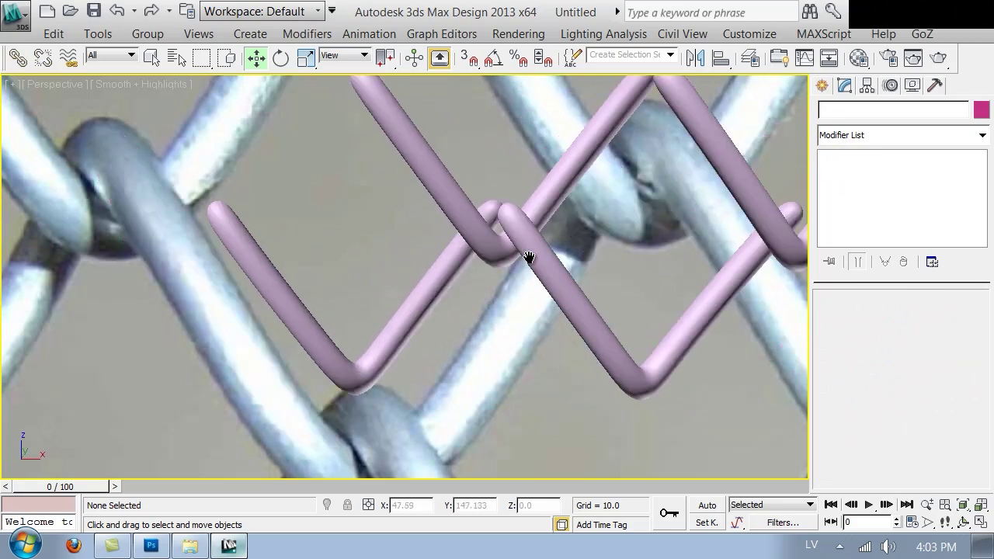
Select the two upper wires together.
{"action": "left_click", "coordinate": [396, 251]}
{"action": "scroll", "coordinate": [448, 233], "scroll_direction": "down", "scroll_amount": 3}
{"action": "middle_click_drag", "start_coordinate": [447, 233], "coordinate": [667, 141], "text": "alt"}
{"action": "left_click_drag", "start_coordinate": [708, 146], "coordinate": [309, 164]}
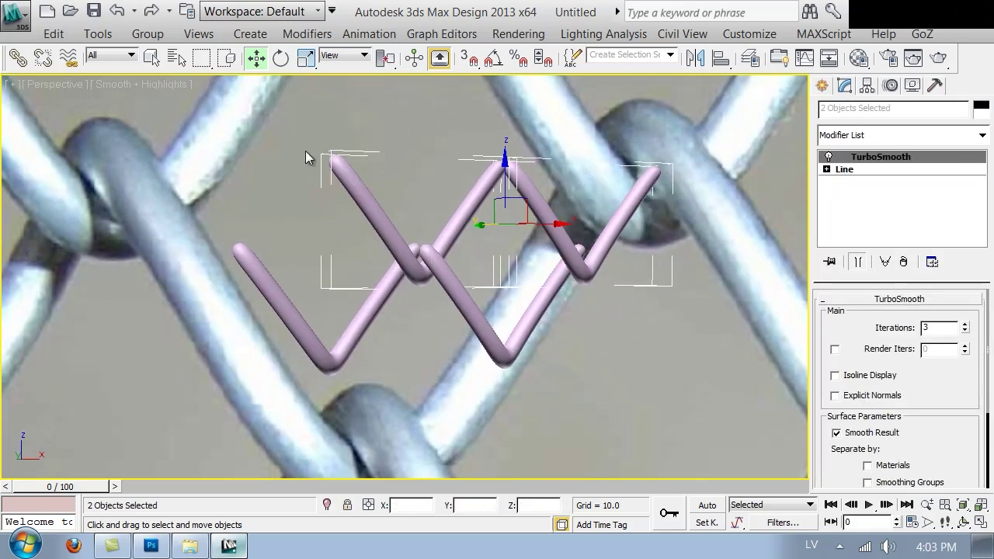
{"action": "right_click", "coordinate": [428, 179]}
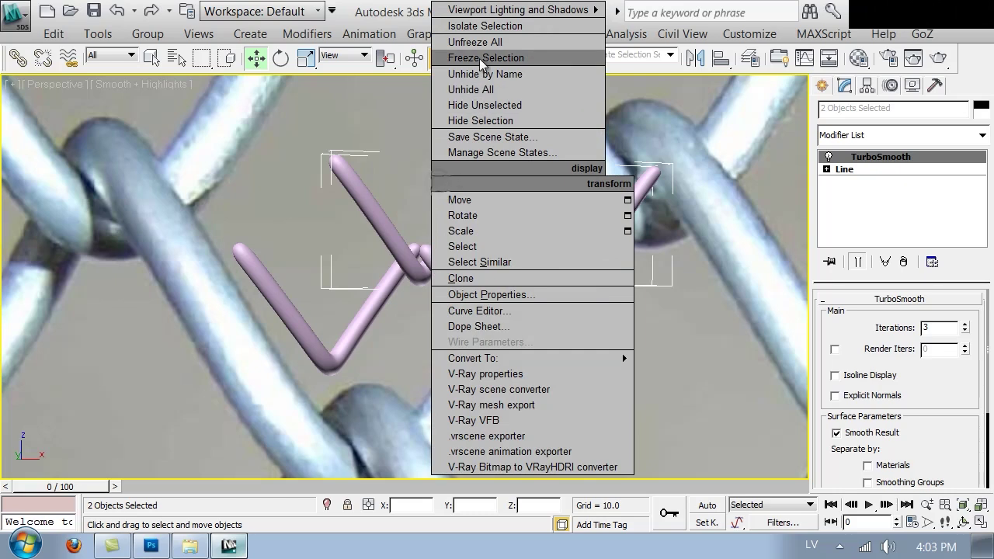
{"action": "left_click", "coordinate": [860, 321]}
{"action": "right_click", "coordinate": [858, 159]}
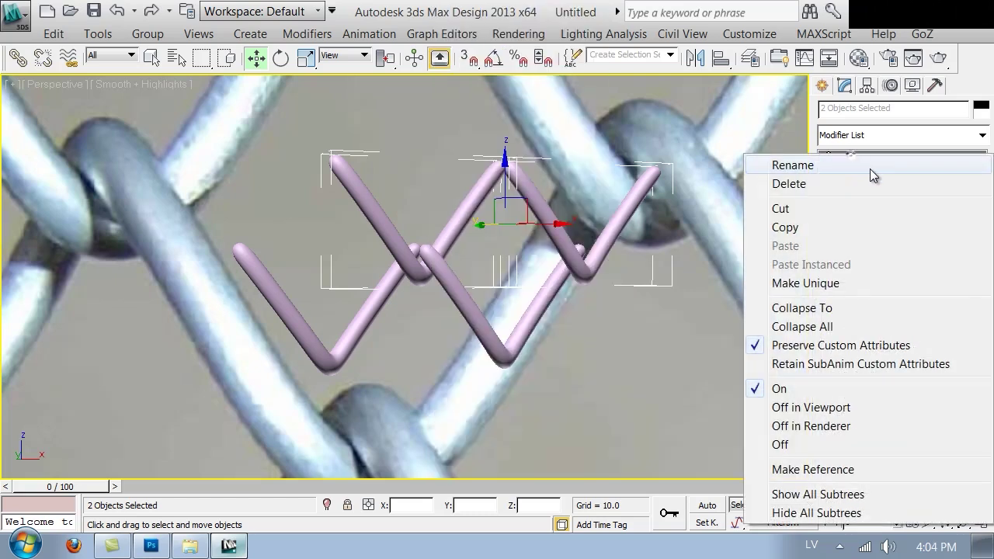
{"action": "left_click", "coordinate": [864, 176]}
{"action": "left_click", "coordinate": [624, 116]}
{"action": "key", "text": "ctrl+z"}
Delete the TurboSmooth modifier from the two selected upper wires.
{"action": "left_click_drag", "start_coordinate": [858, 331], "coordinate": [849, 110]}
{"action": "right_click", "coordinate": [862, 155]}
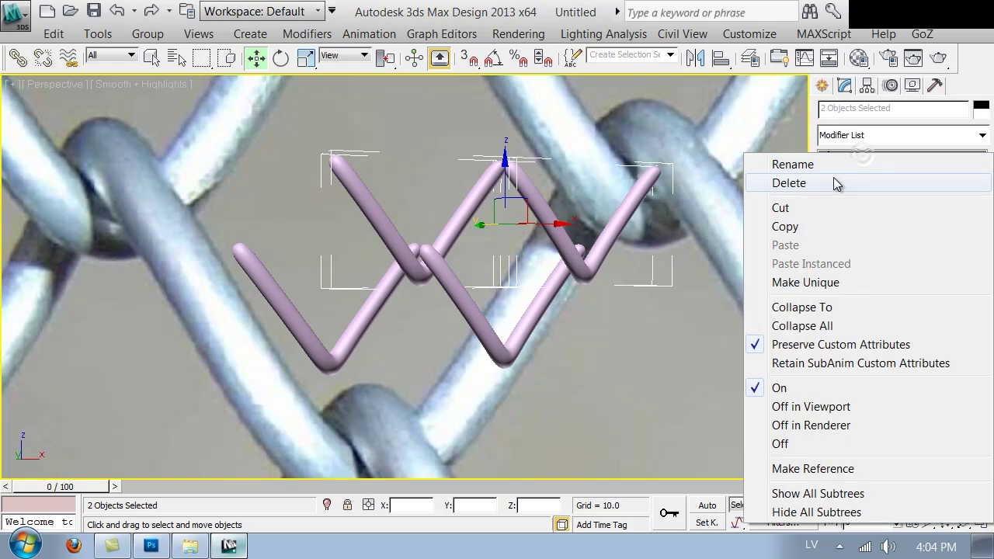
{"action": "left_click", "coordinate": [833, 181]}
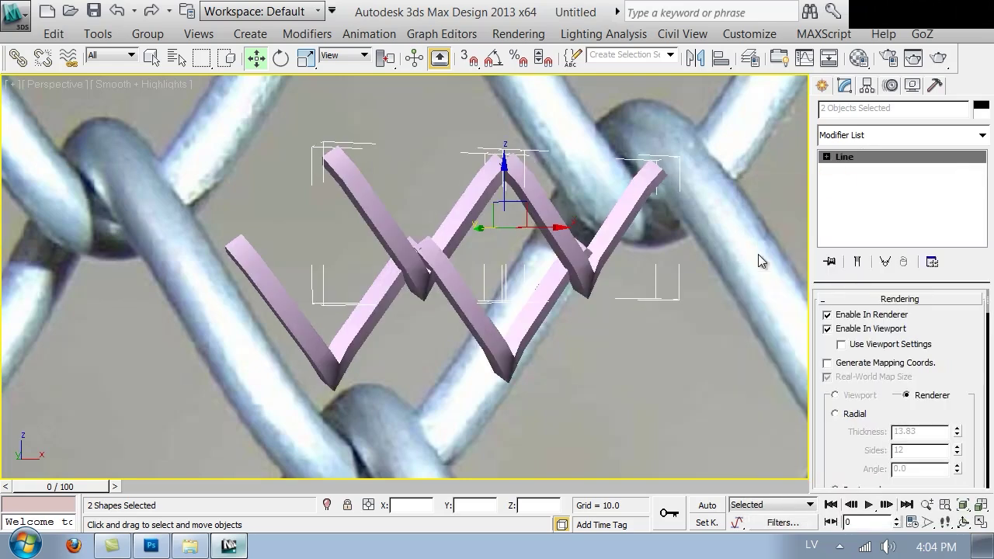
Disable the two upper wires' thickness in renderer and viewport and freeze both wires.
{"action": "left_click", "coordinate": [846, 315]}
{"action": "left_click", "coordinate": [845, 328]}
{"action": "right_click", "coordinate": [541, 233]}
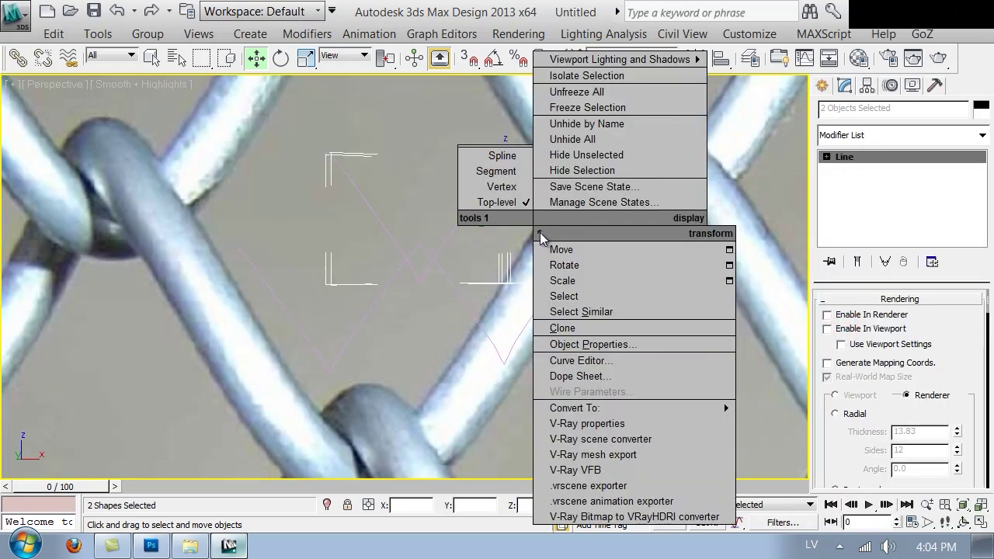
{"action": "left_click", "coordinate": [584, 107]}
Select the two lower wires together and convert them to editable splines.
{"action": "left_click_drag", "start_coordinate": [476, 290], "coordinate": [514, 374]}
{"action": "left_click", "coordinate": [344, 294], "text": "ctrl"}
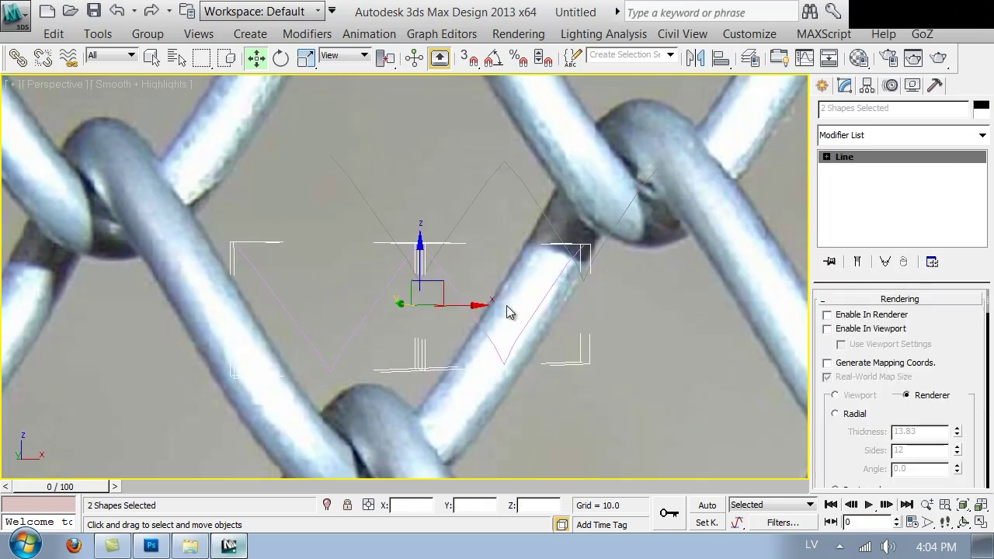
{"action": "right_click", "coordinate": [505, 275]}
{"action": "mouse_move", "coordinate": [667, 416]}
{"action": "left_click", "coordinate": [747, 414]}
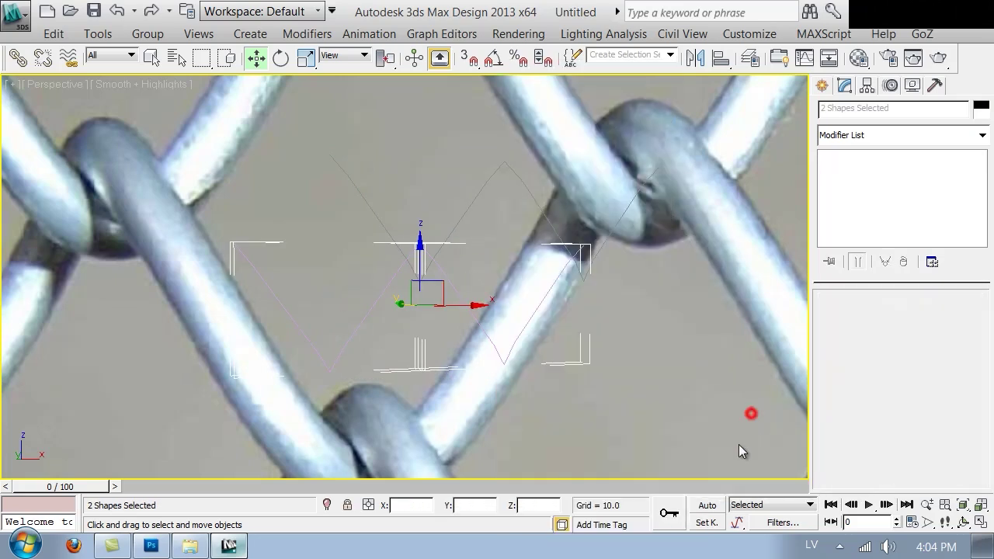
Attach the right lower wire to the left lower wire so they form one line object.
{"action": "left_click", "coordinate": [649, 419]}
{"action": "left_click_drag", "start_coordinate": [303, 297], "coordinate": [409, 371]}
{"action": "left_click_drag", "start_coordinate": [849, 435], "coordinate": [852, 326]}
{"action": "scroll", "coordinate": [853, 324], "scroll_direction": "down", "scroll_amount": 5}
{"action": "scroll", "coordinate": [892, 311], "scroll_direction": "down", "scroll_amount": 5}
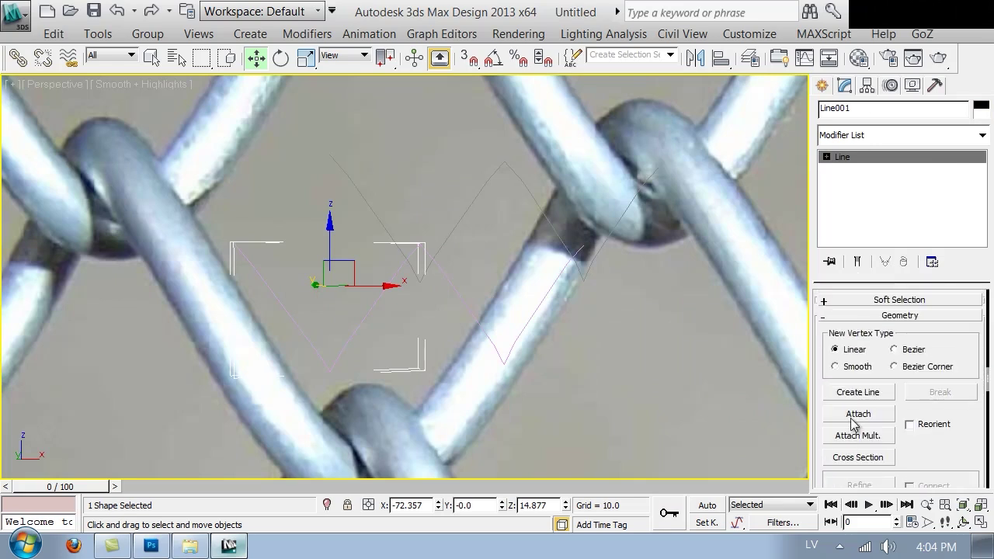
{"action": "left_click", "coordinate": [859, 413]}
{"action": "left_click", "coordinate": [499, 347]}
Weld the two coinciding end vertices where the attached lower wires meet, using a weld threshold of 38.1.
{"action": "key", "text": "w"}
{"action": "key", "text": "1"}
{"action": "left_click_drag", "start_coordinate": [386, 230], "coordinate": [447, 264]}
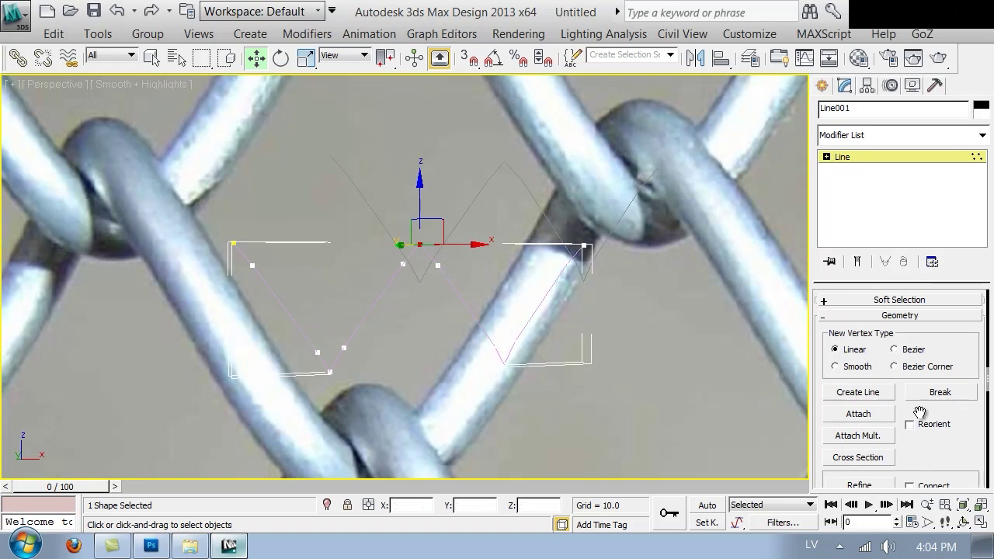
{"action": "scroll", "coordinate": [955, 441], "scroll_direction": "down", "scroll_amount": 5}
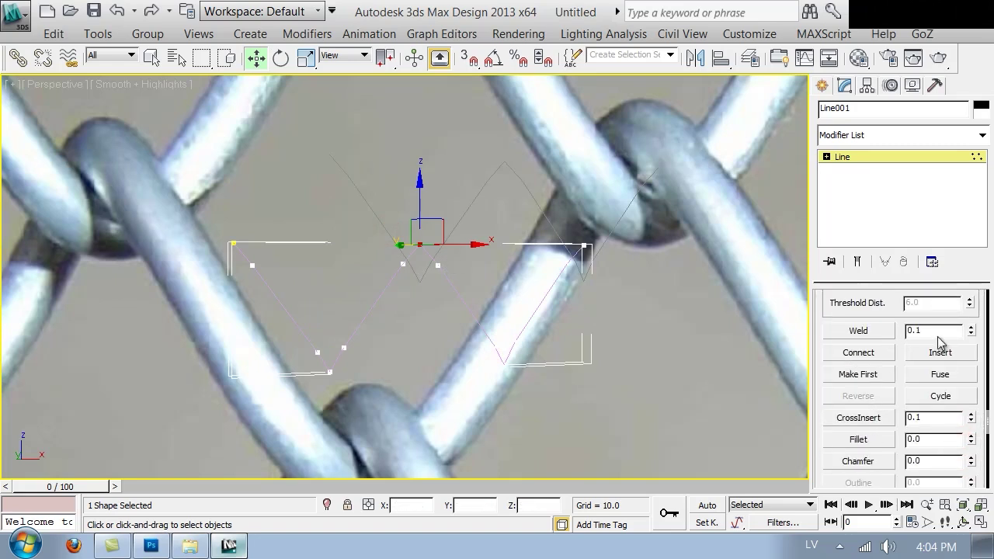
{"action": "left_click", "coordinate": [859, 330]}
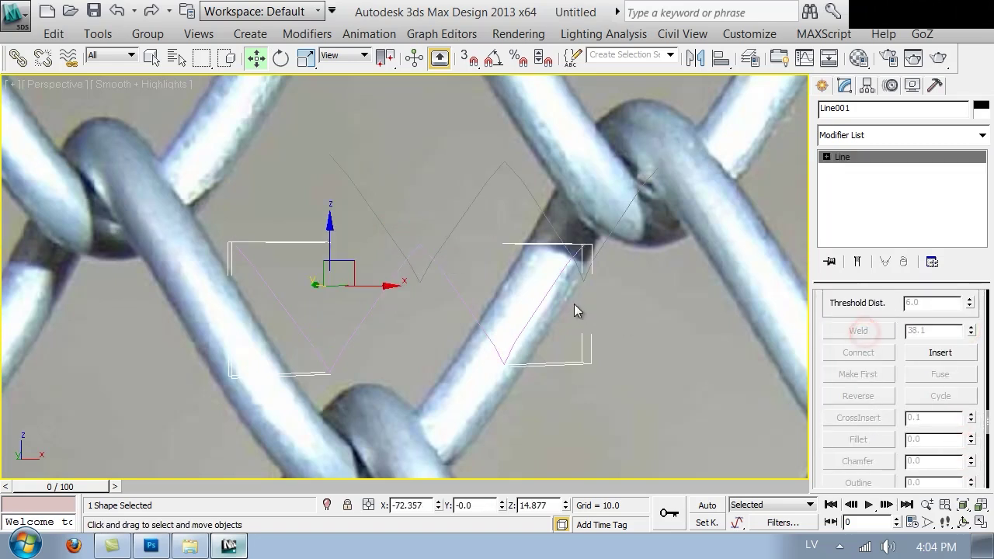
{"action": "right_click", "coordinate": [535, 237]}
{"action": "left_click", "coordinate": [504, 217]}
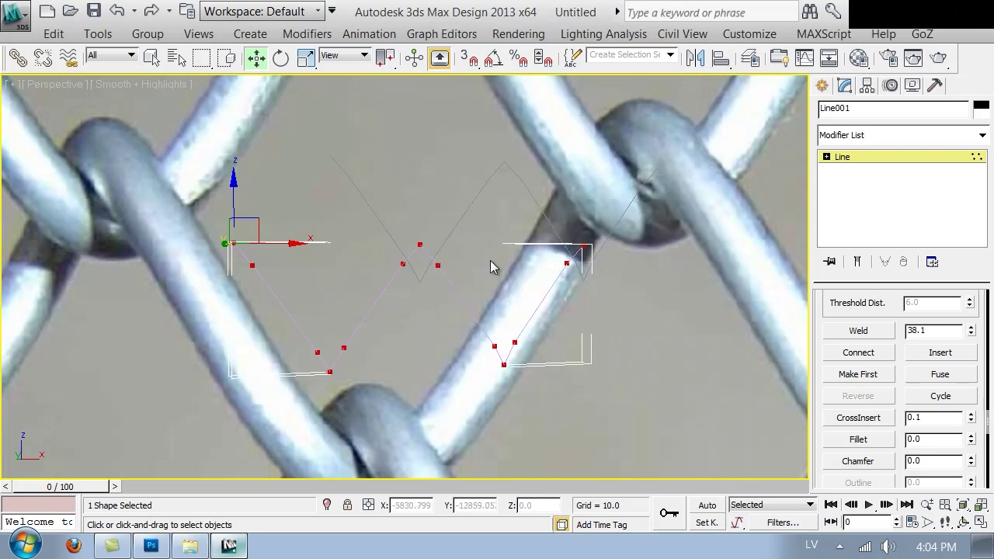
In the Front view, copy the welded wire about 270 units along X and align its first vertex with the original's end.
{"action": "key", "text": "f"}
{"action": "key", "text": "z"}
{"action": "scroll", "coordinate": [435, 286], "scroll_direction": "down", "scroll_amount": 2}
{"action": "scroll", "coordinate": [426, 280], "scroll_direction": "up", "scroll_amount": 1}
{"action": "middle_click_drag", "start_coordinate": [426, 280], "coordinate": [293, 309]}
{"action": "scroll", "coordinate": [381, 296], "scroll_direction": "up", "scroll_amount": 2}
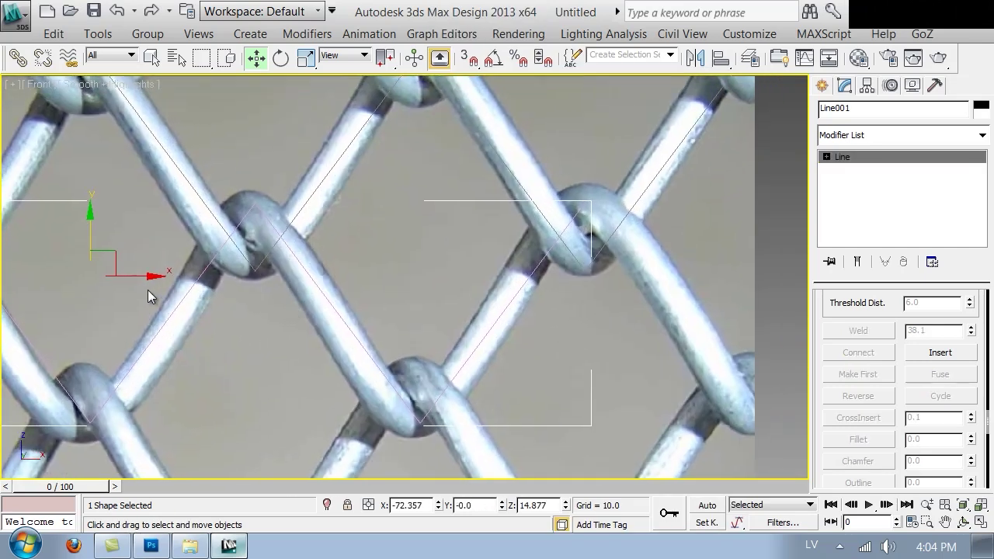
{"action": "mouse_move", "coordinate": [132, 278]}
{"action": "left_mouse_down", "text": "shift"}
{"action": "mouse_move", "coordinate": [812, 273]}
{"action": "mouse_move", "coordinate": [792, 273]}
{"action": "left_mouse_up", "text": "shift"}
{"action": "left_click", "coordinate": [499, 355]}
{"action": "scroll", "coordinate": [306, 310], "scroll_direction": "up", "scroll_amount": 5}
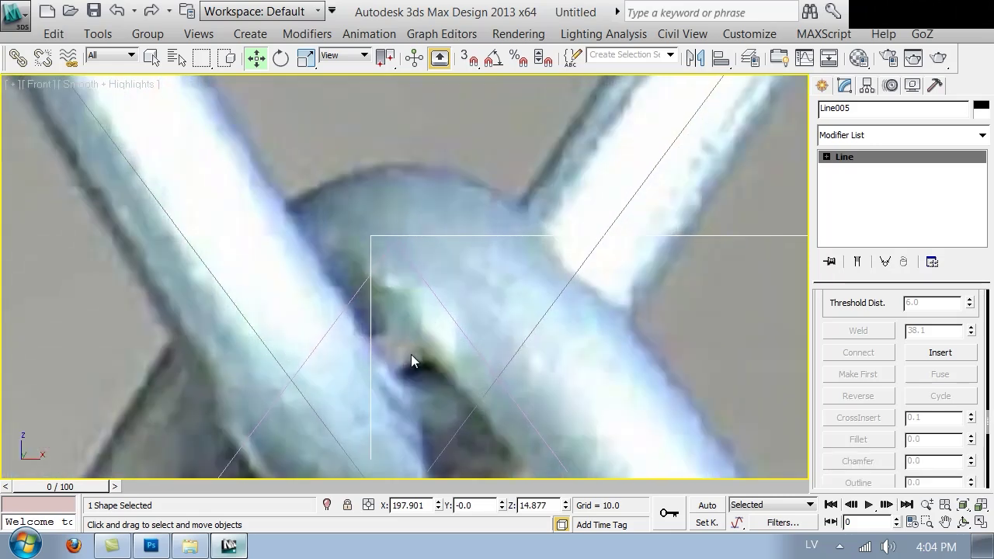
{"action": "left_click_drag", "start_coordinate": [419, 274], "coordinate": [417, 274]}
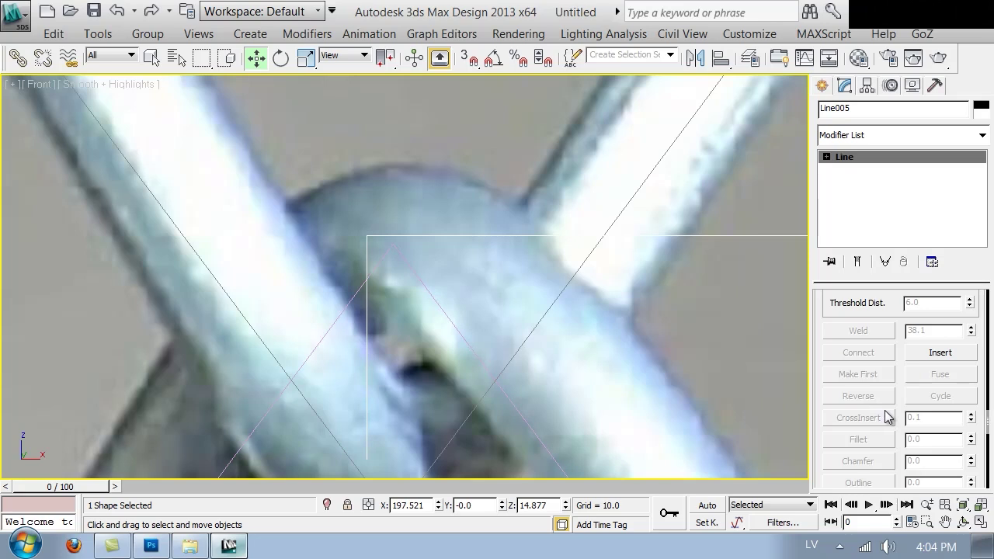
Attach the original zigzag wire to its copy.
{"action": "scroll", "coordinate": [883, 417], "scroll_direction": "down", "scroll_amount": 10}
{"action": "scroll", "coordinate": [868, 395], "scroll_direction": "up", "scroll_amount": 10}
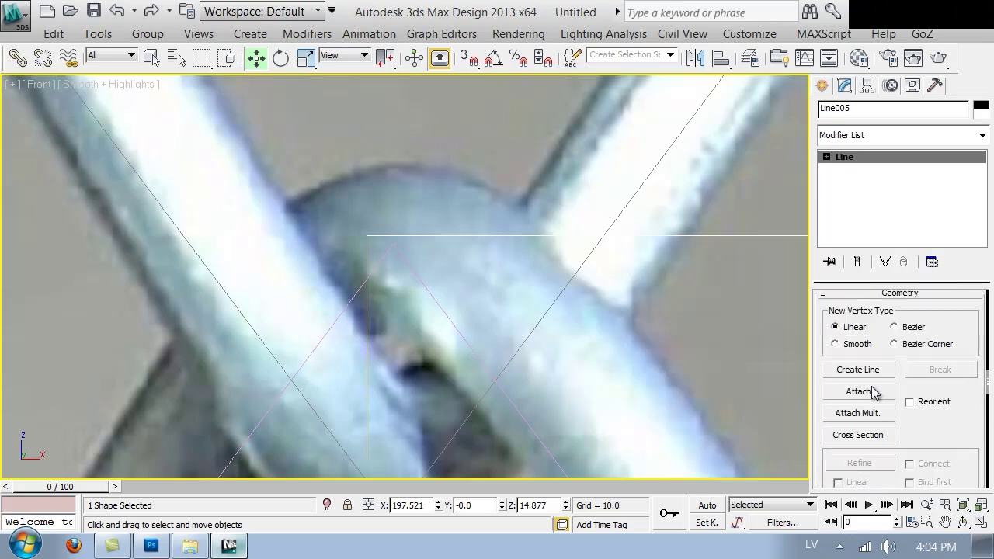
{"action": "left_click", "coordinate": [869, 391]}
{"action": "right_click", "coordinate": [332, 327]}
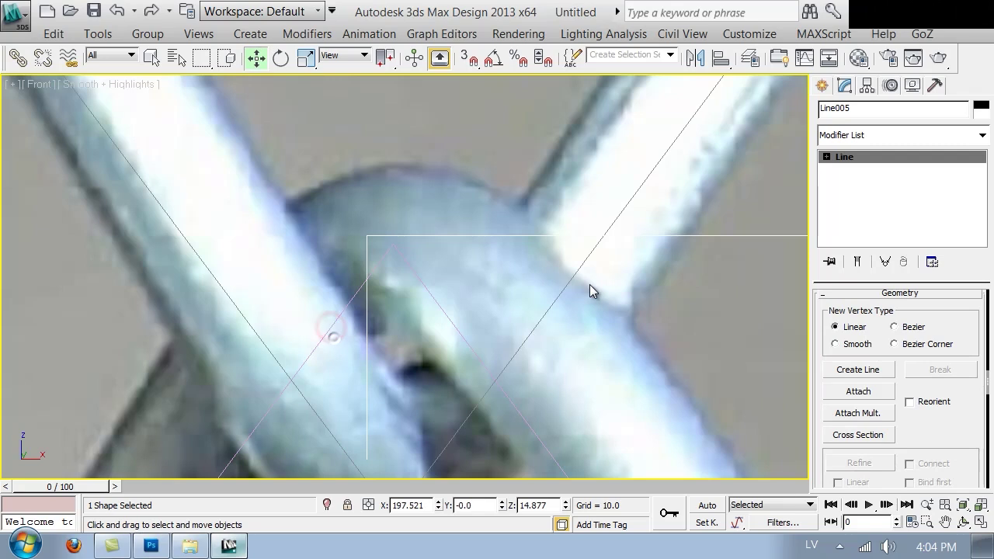
{"action": "right_click", "coordinate": [589, 285]}
{"action": "left_click", "coordinate": [807, 417]}
{"action": "left_click", "coordinate": [844, 385]}
{"action": "left_click", "coordinate": [352, 297]}
Weld the two end vertices at the junction of the attached zigzags with a threshold of 38.1.
{"action": "key", "text": "1"}
{"action": "left_click_drag", "start_coordinate": [350, 196], "coordinate": [441, 274]}
{"action": "left_click_drag", "start_coordinate": [940, 426], "coordinate": [896, 84]}
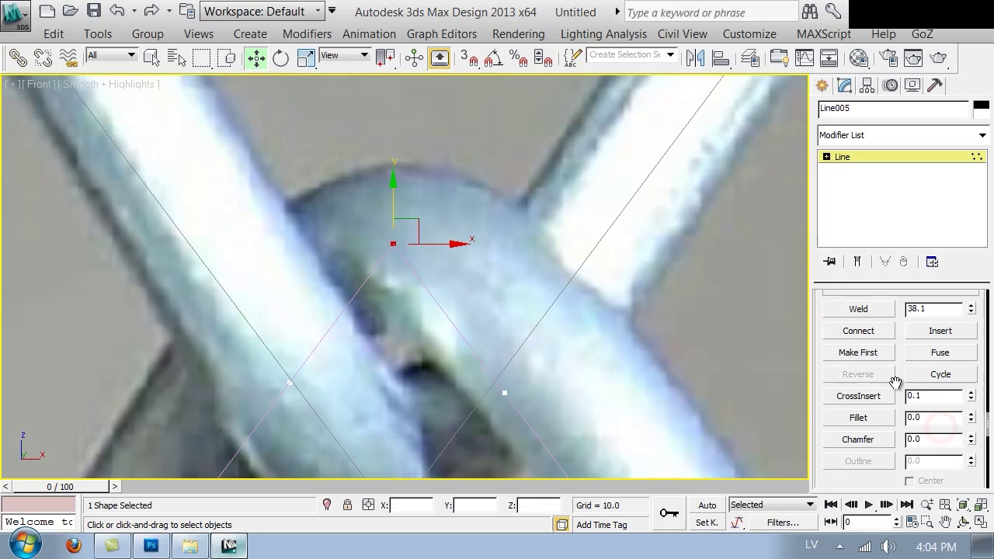
{"action": "left_click", "coordinate": [856, 308]}
Change all vertices of the long zigzag wire to Corner type and leave vertex editing.
{"action": "scroll", "coordinate": [391, 271], "scroll_direction": "down", "scroll_amount": 5}
{"action": "key", "text": "ctrl+a"}
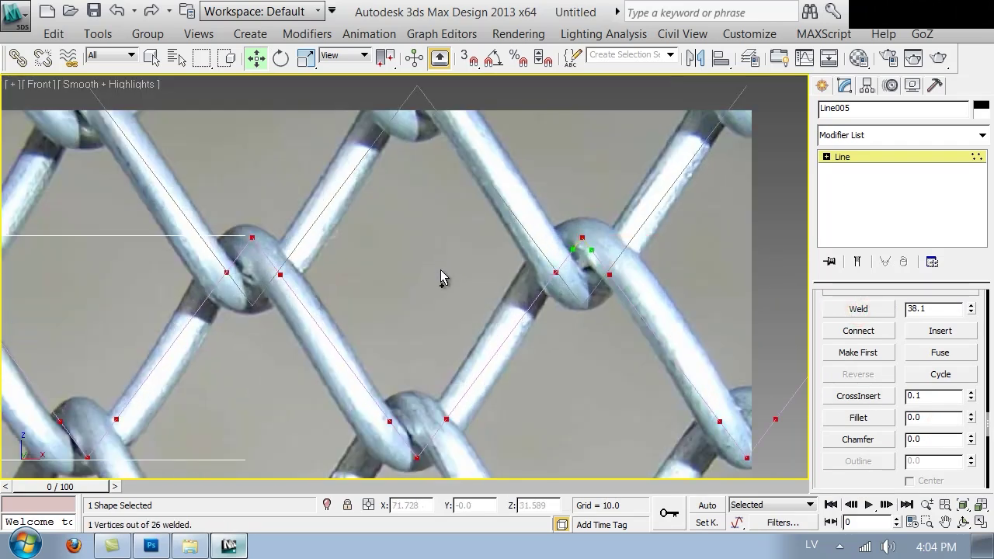
{"action": "right_click", "coordinate": [439, 269]}
{"action": "left_click", "coordinate": [382, 126]}
{"action": "key", "text": "1"}
{"action": "left_click", "coordinate": [610, 186]}
{"action": "left_click", "coordinate": [599, 260]}
{"action": "scroll", "coordinate": [428, 259], "scroll_direction": "down", "scroll_amount": 4}
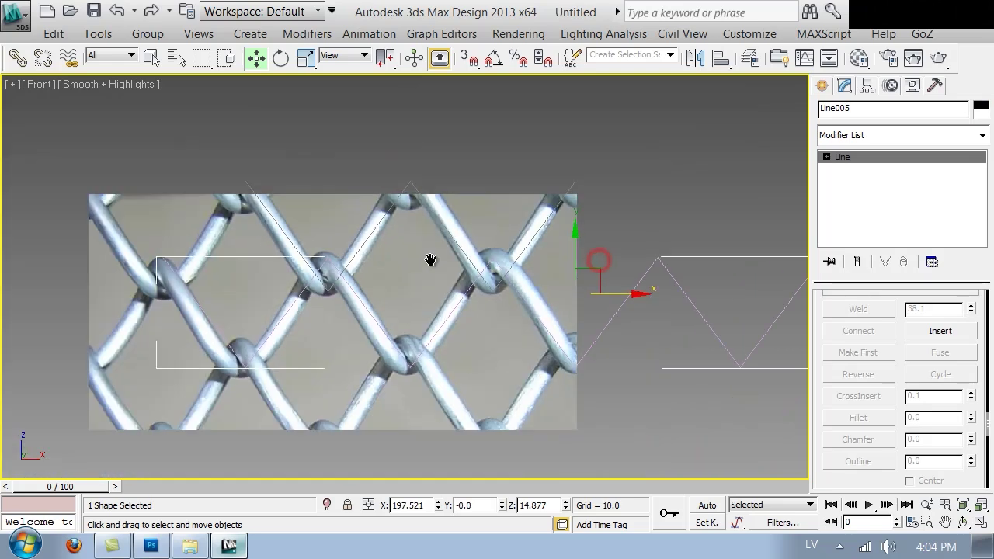
{"action": "scroll", "coordinate": [400, 268], "scroll_direction": "up", "scroll_amount": 1}
{"action": "left_click_drag", "start_coordinate": [631, 266], "coordinate": [631, 170], "text": "shift"}
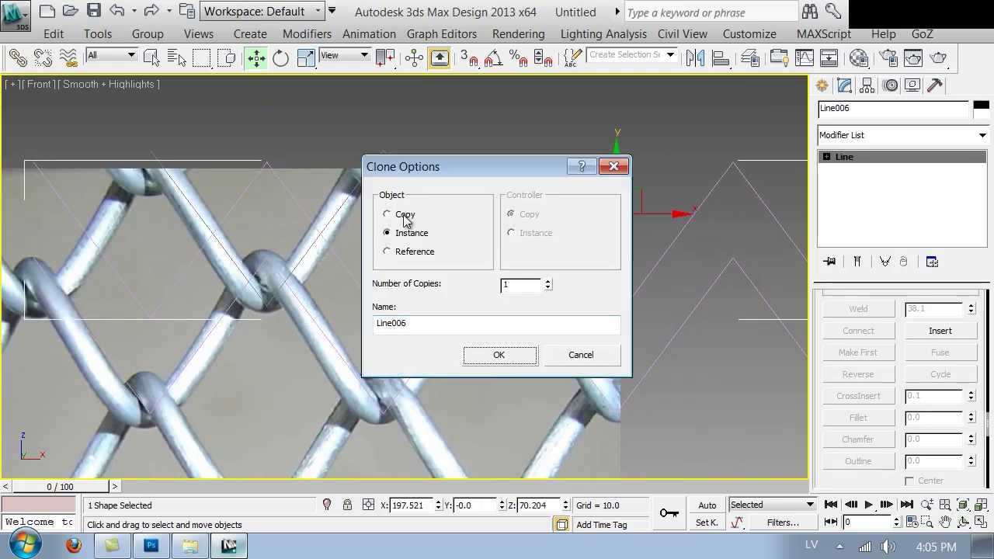
{"action": "left_click", "coordinate": [499, 354]}
{"action": "key", "text": "ctrl+z"}
Copy the zigzag spline upward inside the same line object.
{"action": "key", "text": "3"}
{"action": "left_click", "coordinate": [558, 334]}
{"action": "left_click_drag", "start_coordinate": [496, 302], "coordinate": [505, 204], "text": "shift"}
Shift the copied spline sideways by half a mesh and adjust its height so its lower bends overlap the original's peaks.
{"action": "scroll", "coordinate": [586, 272], "scroll_direction": "up", "scroll_amount": 5}
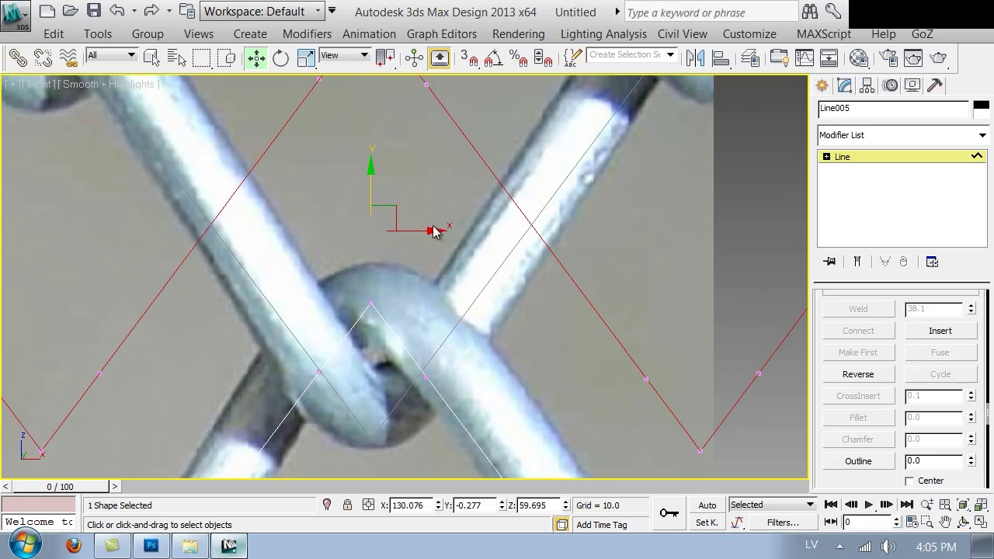
{"action": "left_click_drag", "start_coordinate": [417, 233], "coordinate": [87, 241]}
{"action": "left_click_drag", "start_coordinate": [38, 180], "coordinate": [33, 168]}
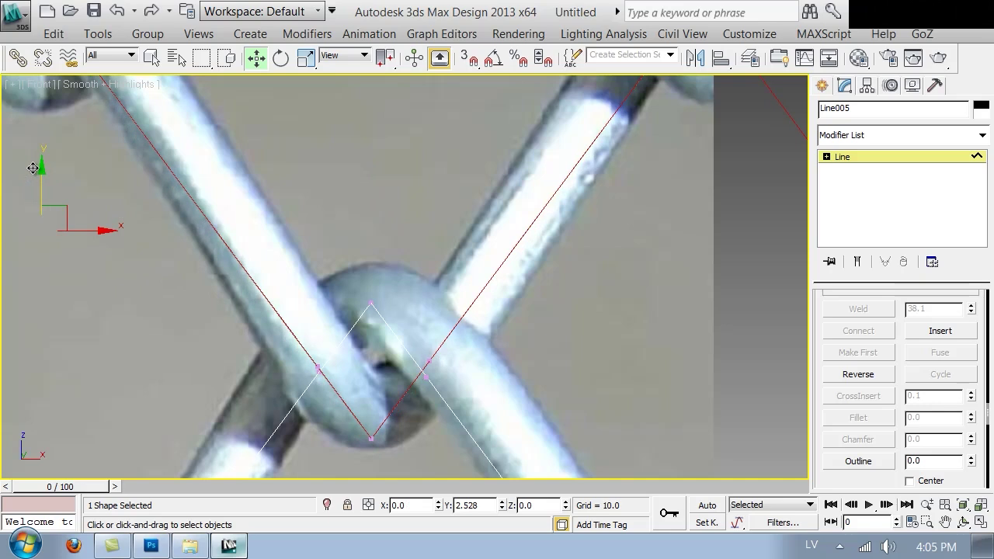
{"action": "left_click_drag", "start_coordinate": [38, 168], "coordinate": [38, 169]}
{"action": "scroll", "coordinate": [419, 325], "scroll_direction": "down", "scroll_amount": 3}
{"action": "middle_click_drag", "start_coordinate": [431, 330], "coordinate": [528, 305]}
{"action": "key", "text": "1"}
{"action": "key", "text": "1"}
Isolate the double zigzag wire and replace the viewport's photo background with the user interface gradient colors.
{"action": "scroll", "coordinate": [495, 253], "scroll_direction": "down", "scroll_amount": 1}
{"action": "middle_click_drag", "start_coordinate": [415, 258], "coordinate": [452, 278]}
{"action": "scroll", "coordinate": [572, 228], "scroll_direction": "down", "scroll_amount": 1}
{"action": "scroll", "coordinate": [572, 228], "scroll_direction": "up", "scroll_amount": 1}
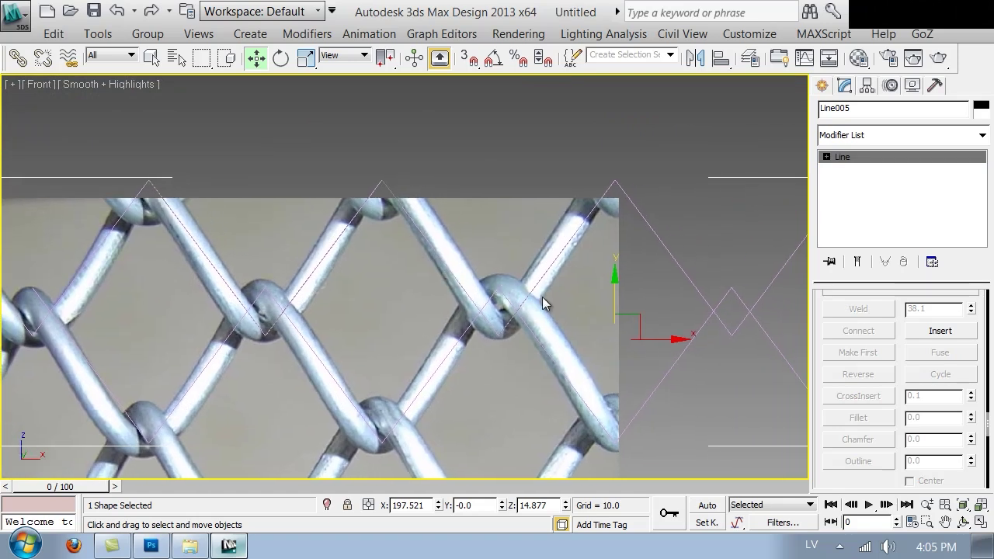
{"action": "key", "text": "z"}
{"action": "key", "text": "alt+q"}
{"action": "key", "text": "alt+q"}
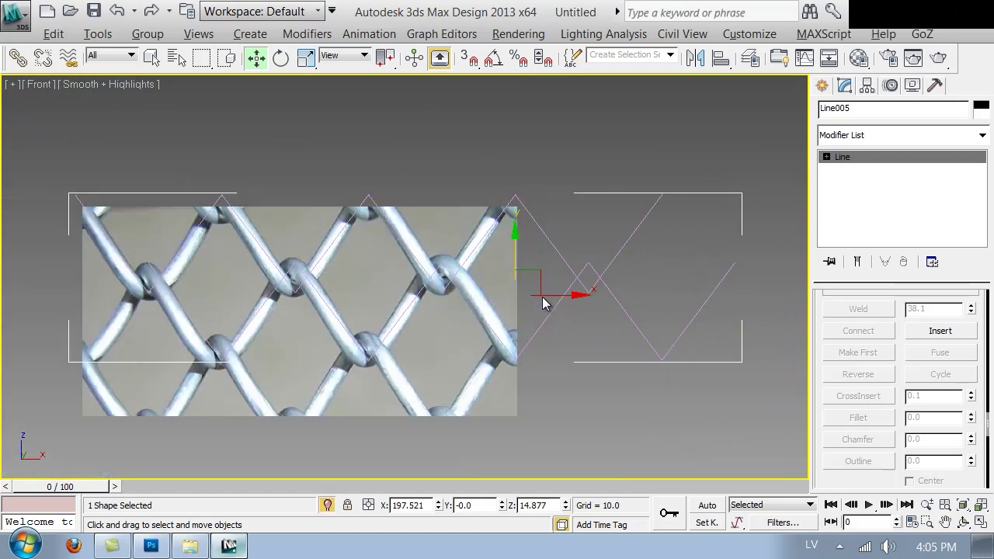
{"action": "key", "text": "alt+b"}
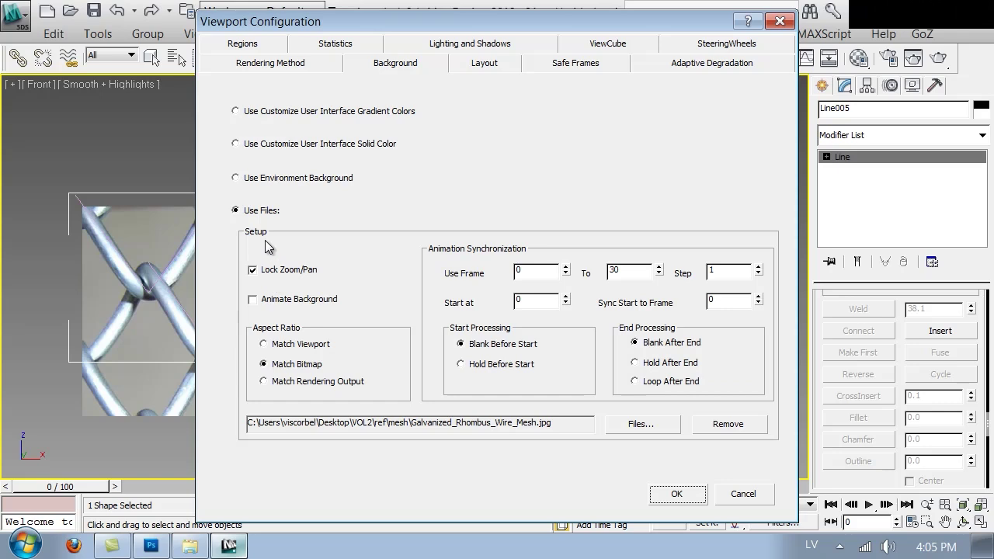
{"action": "left_click", "coordinate": [261, 111]}
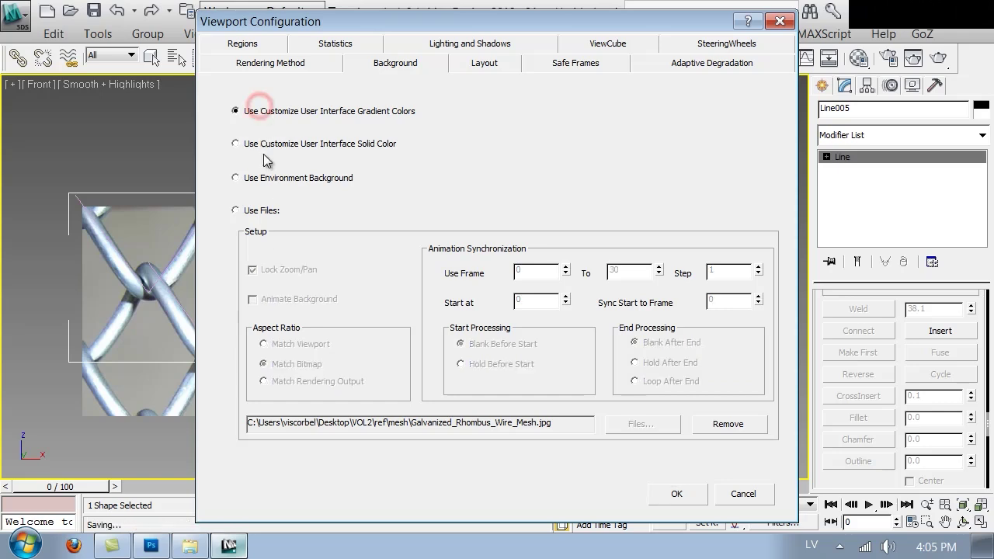
{"action": "left_click", "coordinate": [675, 497]}
In the Perspective view, enable the double zigzag wire's thickness in renderer and viewport.
{"action": "key", "text": "p"}
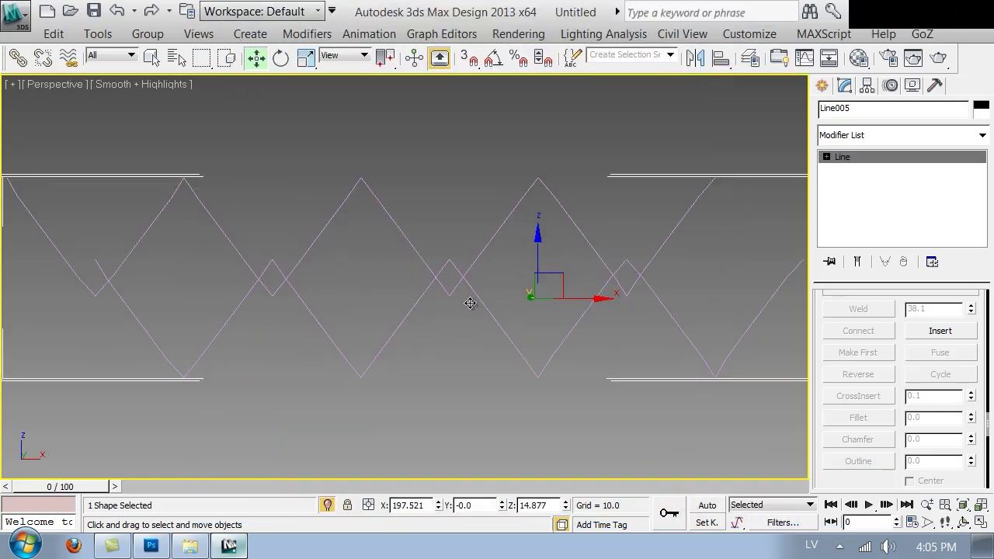
{"action": "middle_click_drag", "start_coordinate": [389, 204], "coordinate": [509, 197], "text": "alt"}
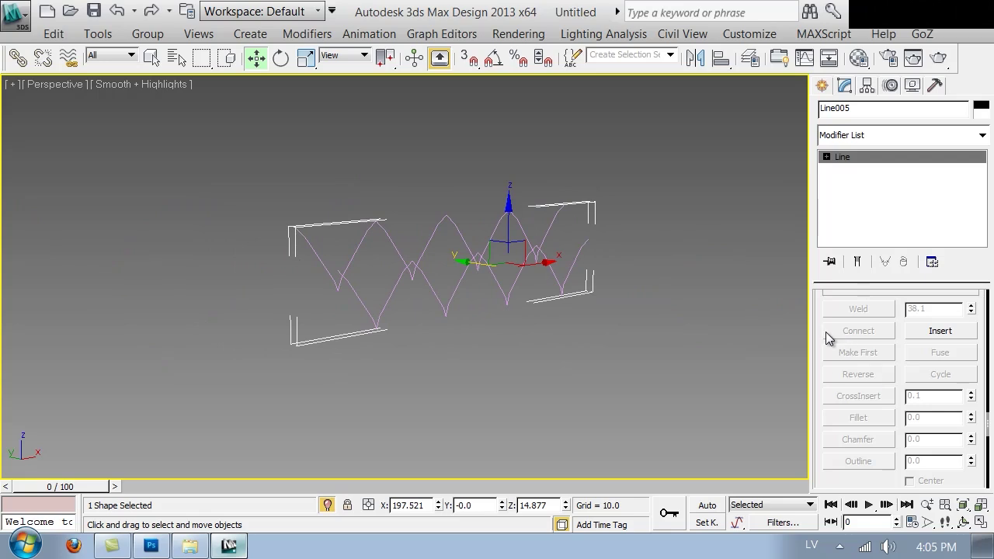
{"action": "scroll", "coordinate": [821, 320], "scroll_direction": "up", "scroll_amount": 20}
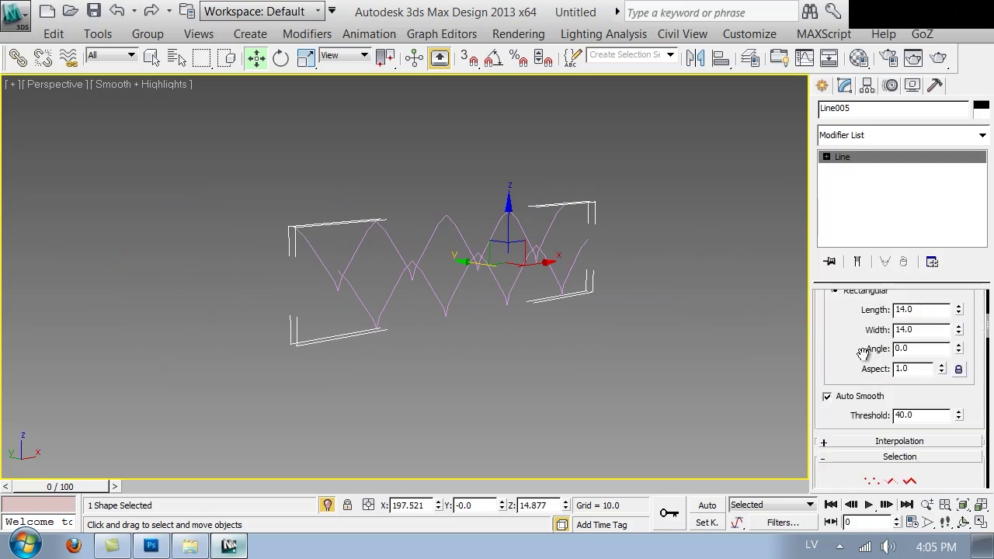
{"action": "scroll", "coordinate": [863, 309], "scroll_direction": "up", "scroll_amount": 3}
{"action": "left_click", "coordinate": [853, 327]}
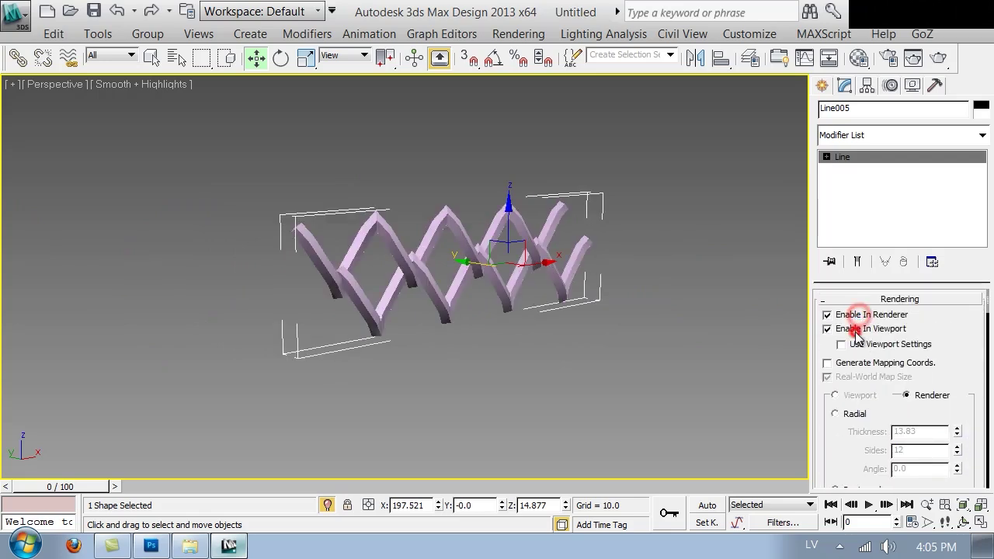
Apply a TurboSmooth modifier to the wire with 3 iterations.
{"action": "left_click", "coordinate": [882, 137]}
{"action": "scroll", "coordinate": [858, 225], "scroll_direction": "down", "scroll_amount": 20}
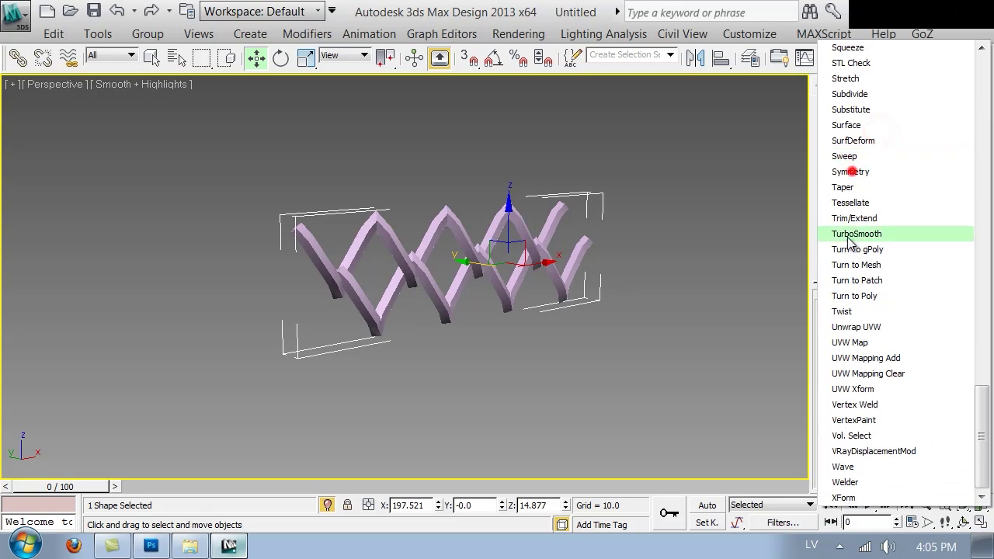
{"action": "left_click", "coordinate": [856, 234]}
{"action": "left_click", "coordinate": [968, 323]}
Examine how the smoothed wires interlock, both in Perspective and close up in the Front view.
{"action": "left_click", "coordinate": [661, 353]}
{"action": "middle_click_drag", "start_coordinate": [651, 354], "coordinate": [530, 329], "text": "alt"}
{"action": "scroll", "coordinate": [464, 344], "scroll_direction": "up", "scroll_amount": 8}
{"action": "scroll", "coordinate": [373, 216], "scroll_direction": "down", "scroll_amount": 5}
{"action": "left_click", "coordinate": [541, 311]}
{"action": "key", "text": "f"}
{"action": "scroll", "coordinate": [546, 313], "scroll_direction": "up", "scroll_amount": 6}
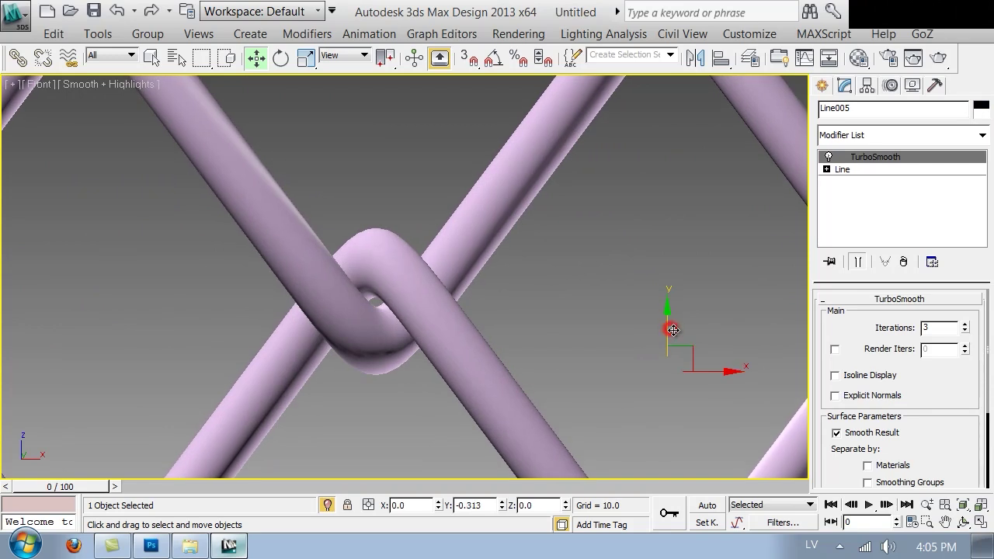
Raise the upper spline slightly at Line level with the TurboSmooth result shown, and leave sub-object editing.
{"action": "left_click", "coordinate": [862, 171]}
{"action": "left_click", "coordinate": [861, 264]}
{"action": "key", "text": "1"}
{"action": "left_click_drag", "start_coordinate": [585, 267], "coordinate": [498, 175]}
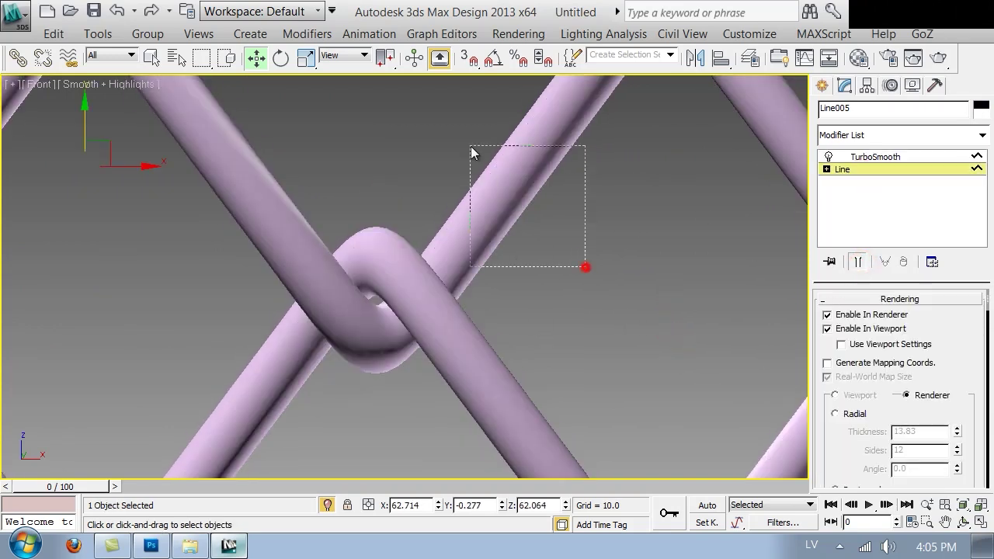
{"action": "left_click_drag", "start_coordinate": [85, 125], "coordinate": [83, 114]}
{"action": "key", "text": "z"}
{"action": "key", "text": "1"}
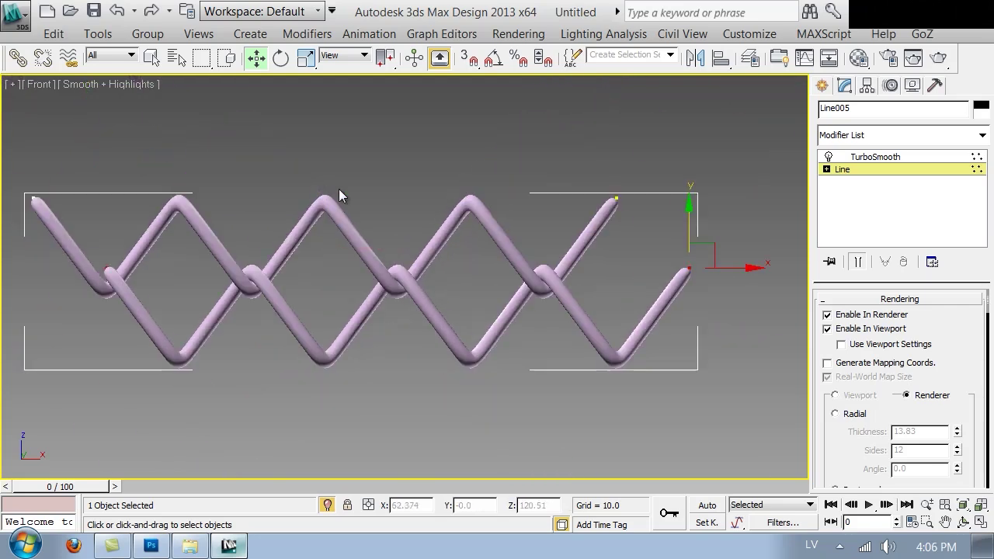
{"action": "key", "text": "1"}
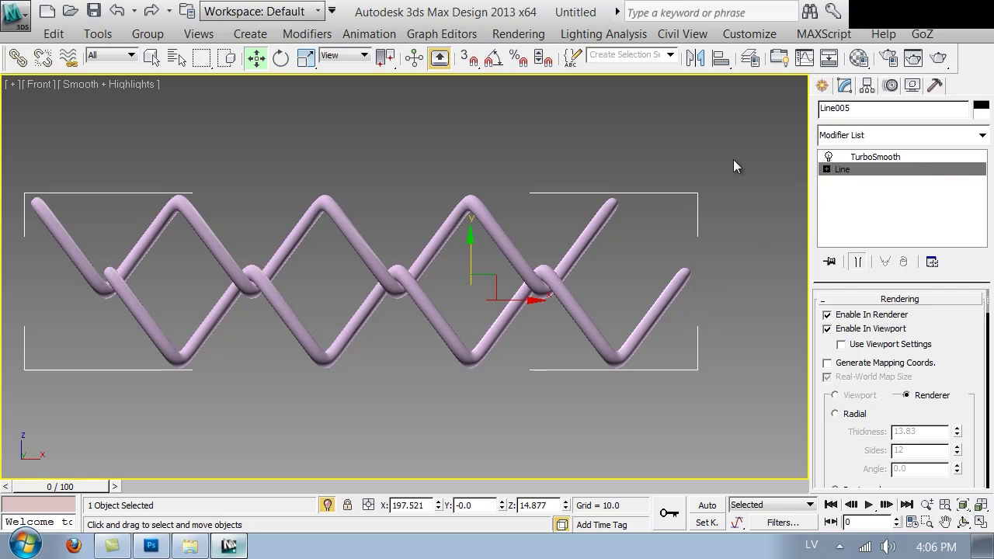
Copy the smoothed double wire about 129 units upward so the copies interlock, and show the whole mesh in Perspective.
{"action": "left_click", "coordinate": [400, 159]}
{"action": "mouse_move", "coordinate": [394, 177]}
{"action": "left_mouse_down"}
{"action": "mouse_move", "coordinate": [446, 267]}
{"action": "mouse_move", "coordinate": [471, 190]}
{"action": "mouse_move", "coordinate": [464, 122]}
{"action": "left_mouse_up"}
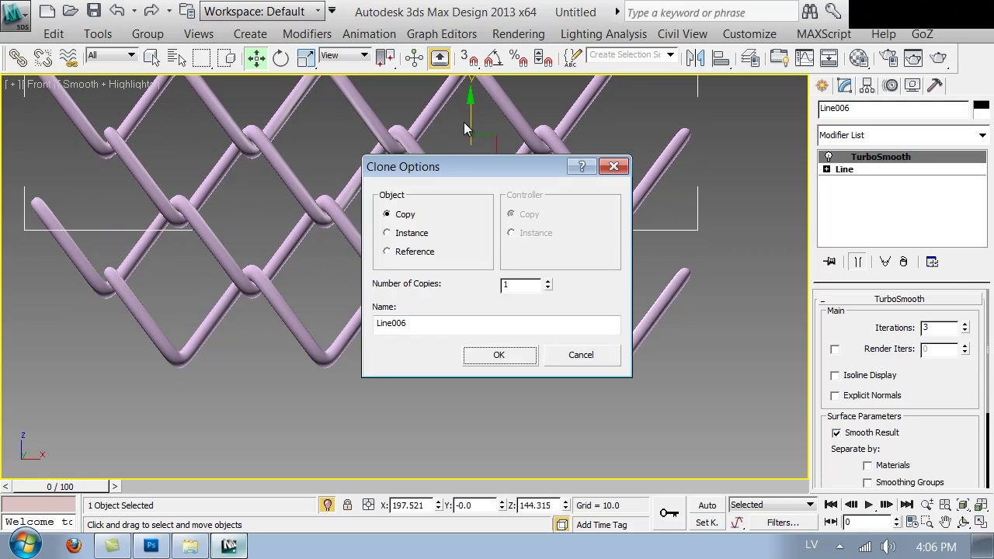
{"action": "left_click", "coordinate": [493, 358]}
{"action": "left_click", "coordinate": [430, 424]}
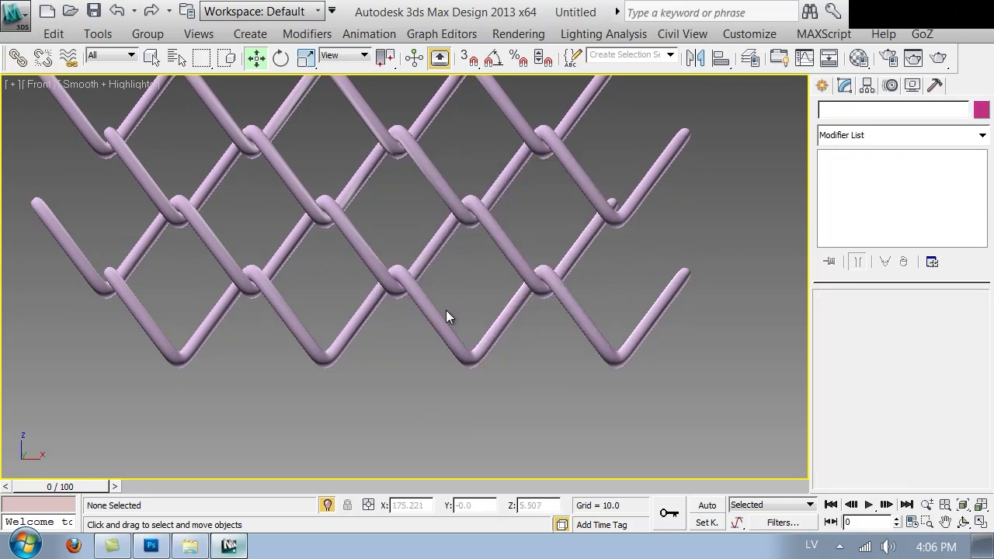
{"action": "key", "text": "p"}
{"action": "key", "text": "z"}
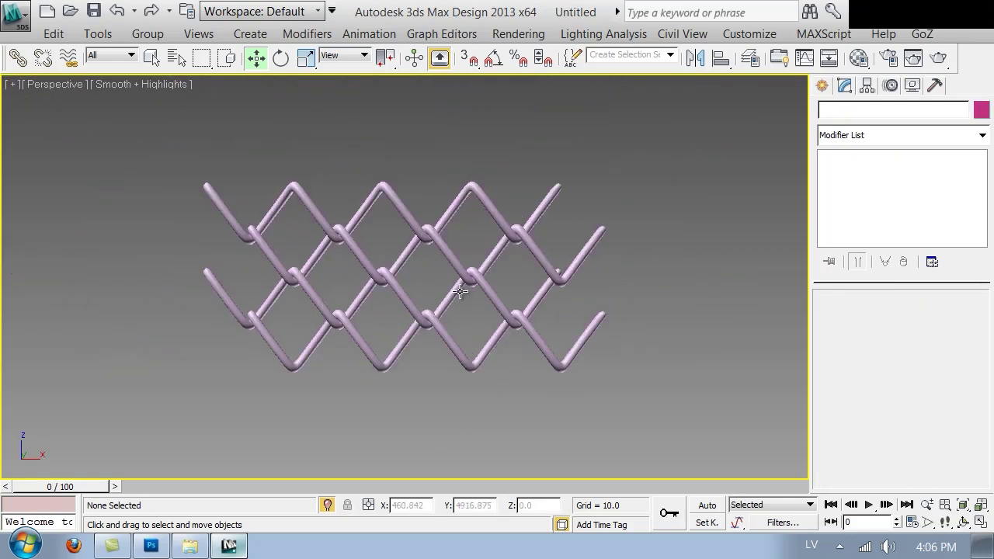
{"action": "key", "text": "alt"}
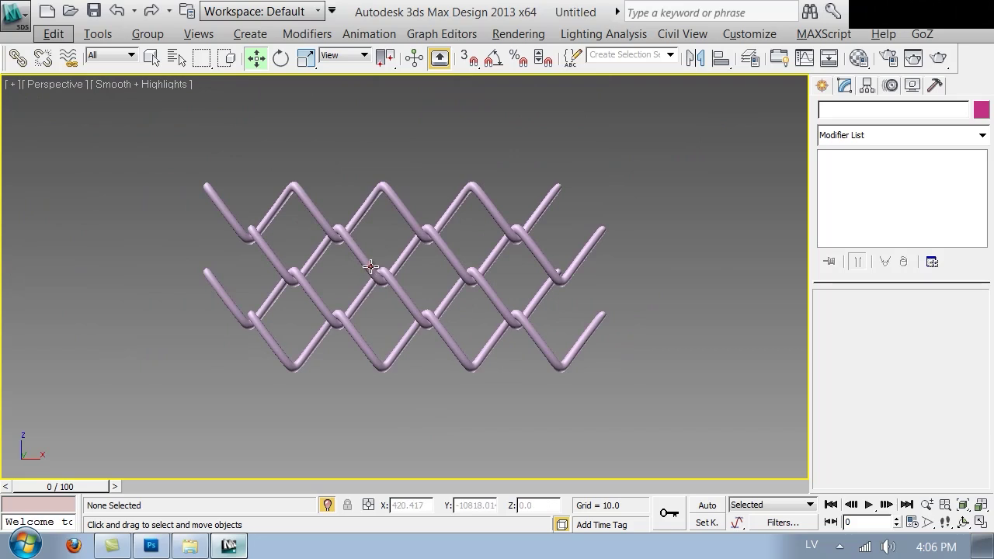
{"action": "left_click", "coordinate": [370, 266]}
{"action": "left_click", "coordinate": [666, 286]}
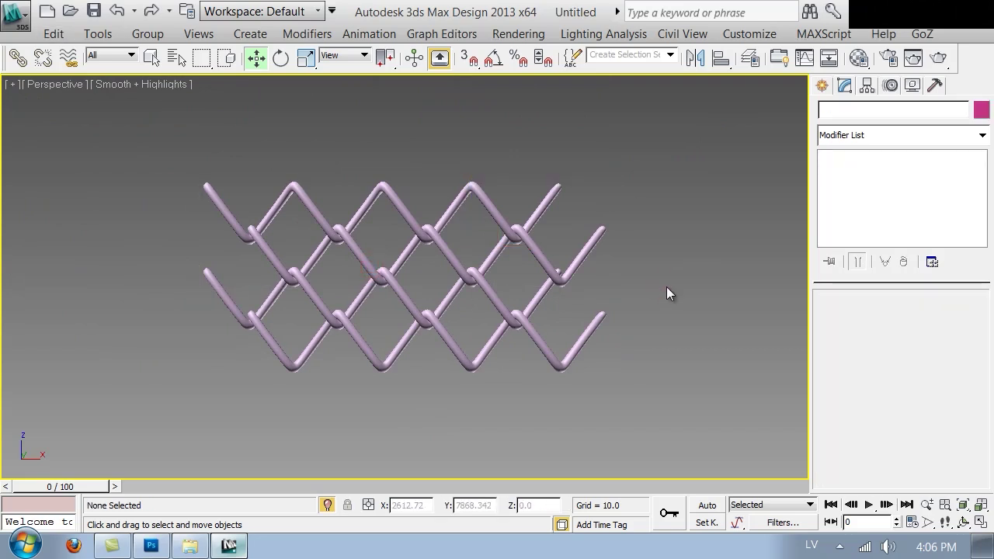
Create a standard target camera in the Left view, placed in front of the mesh and aimed at it.
{"action": "key", "text": "l"}
{"action": "key", "text": "z"}
{"action": "left_click", "coordinate": [822, 86]}
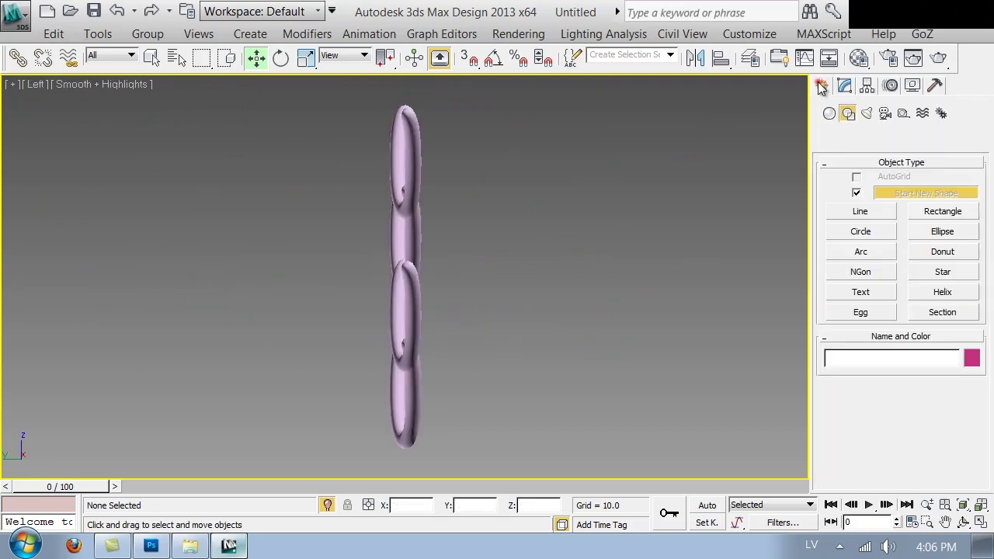
{"action": "left_click", "coordinate": [884, 114]}
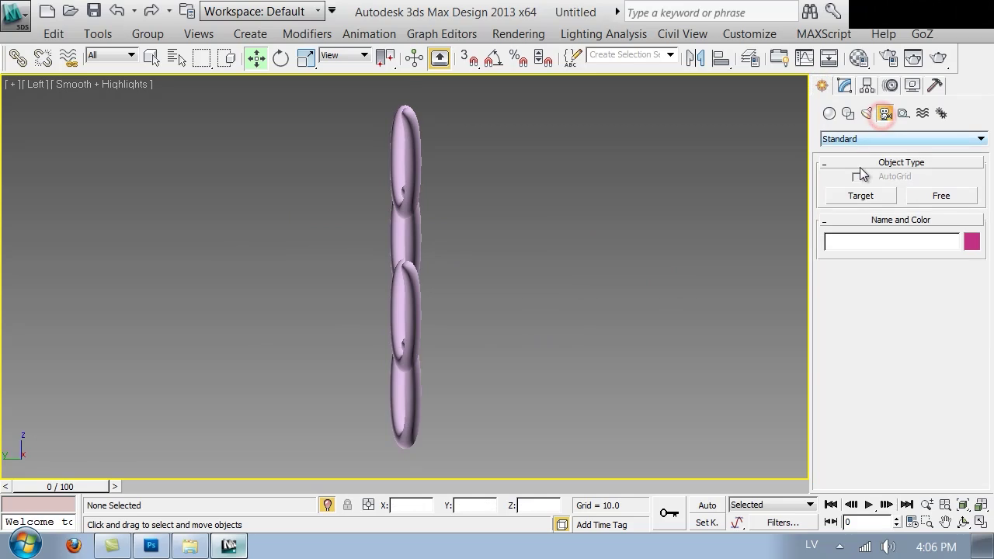
{"action": "left_click", "coordinate": [880, 197]}
{"action": "left_click_drag", "start_coordinate": [772, 276], "coordinate": [655, 314]}
{"action": "right_click", "coordinate": [552, 271]}
Reset the absolute world Z of the camera and its target with the Move Transform Type-In.
{"action": "right_click", "coordinate": [256, 64]}
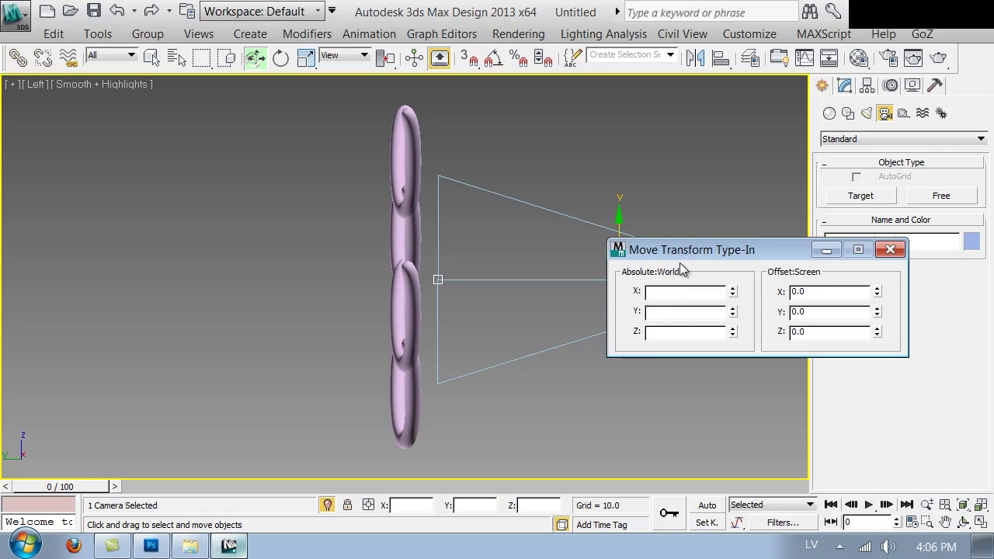
{"action": "left_click_drag", "start_coordinate": [731, 250], "coordinate": [846, 260]}
{"action": "left_click", "coordinate": [848, 340]}
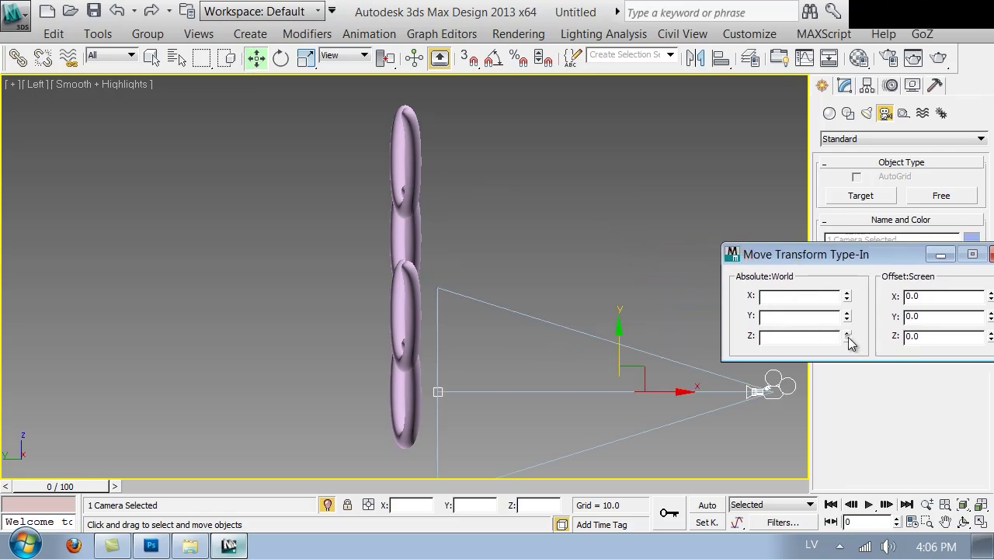
{"action": "left_click_drag", "start_coordinate": [882, 261], "coordinate": [851, 278]}
{"action": "left_click", "coordinate": [969, 273]}
Look through the camera, set the lens of Camera001 to 24.456 mm, and frame the mesh so it fills the view.
{"action": "key", "text": "c"}
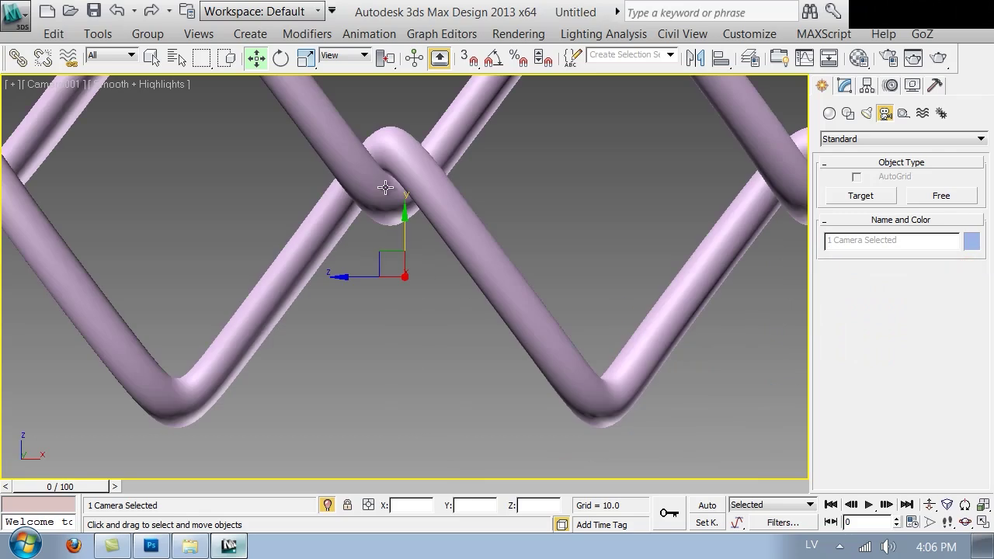
{"action": "middle_click_drag", "start_coordinate": [408, 192], "coordinate": [432, 300]}
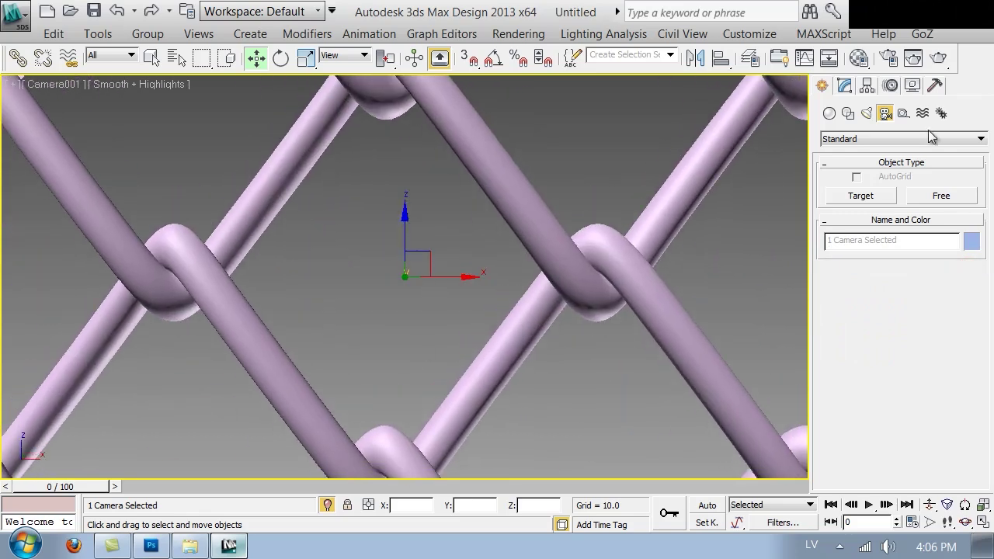
{"action": "left_click", "coordinate": [854, 86]}
{"action": "left_click", "coordinate": [382, 221]}
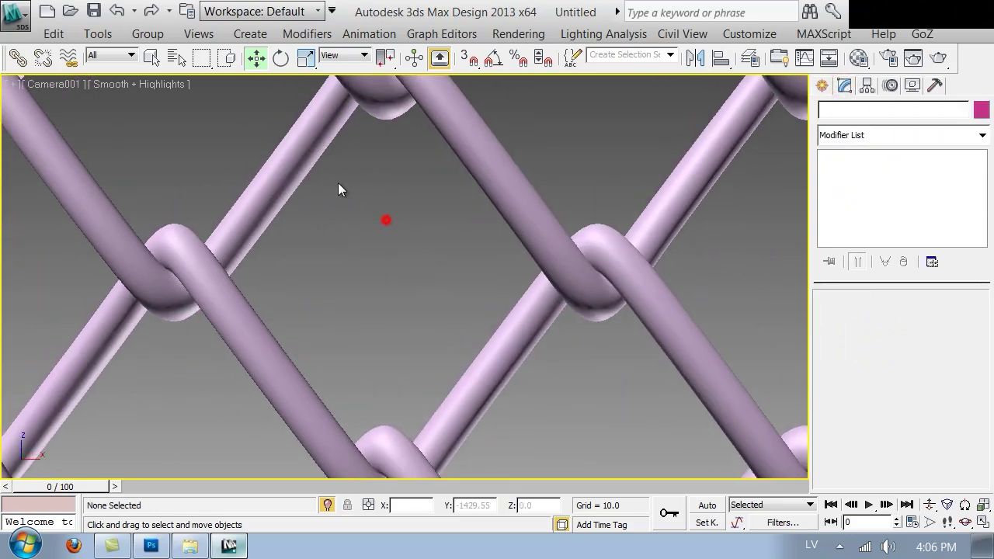
{"action": "key", "text": "h"}
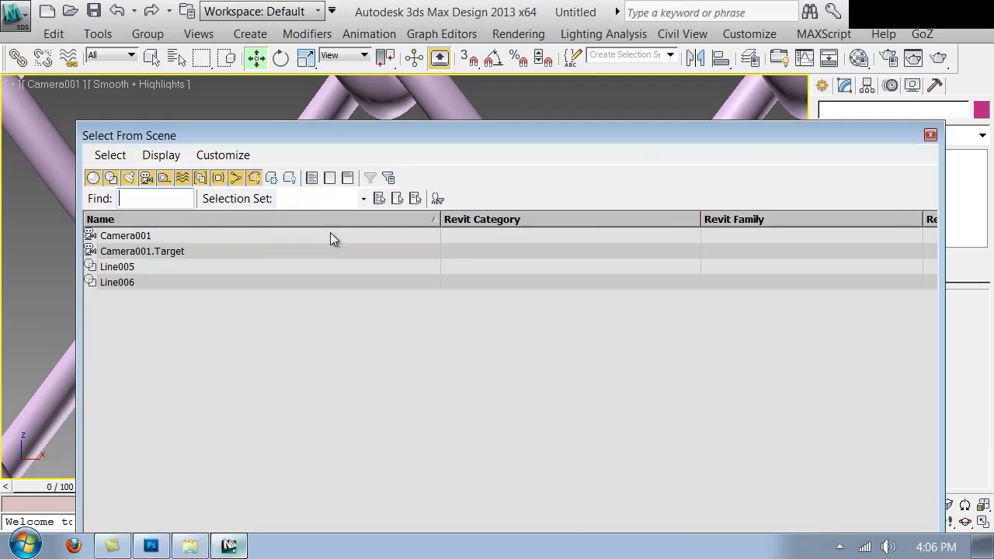
{"action": "double_click", "coordinate": [111, 236]}
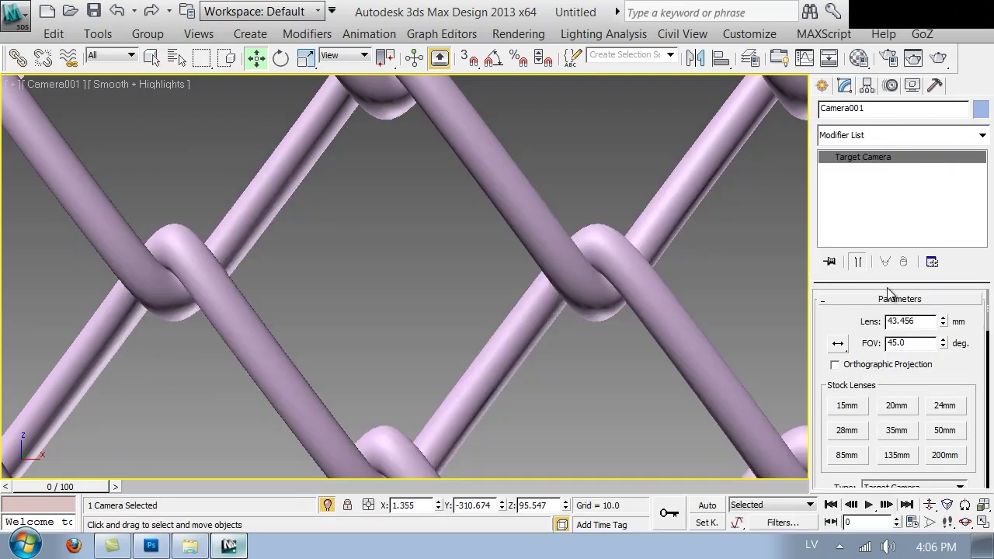
{"action": "mouse_move", "coordinate": [944, 325]}
{"action": "left_mouse_down"}
{"action": "mouse_move", "coordinate": [952, 318]}
{"action": "mouse_move", "coordinate": [951, 342]}
{"action": "mouse_move", "coordinate": [944, 334]}
{"action": "left_mouse_up"}
{"action": "middle_click_drag", "start_coordinate": [562, 290], "coordinate": [476, 301]}
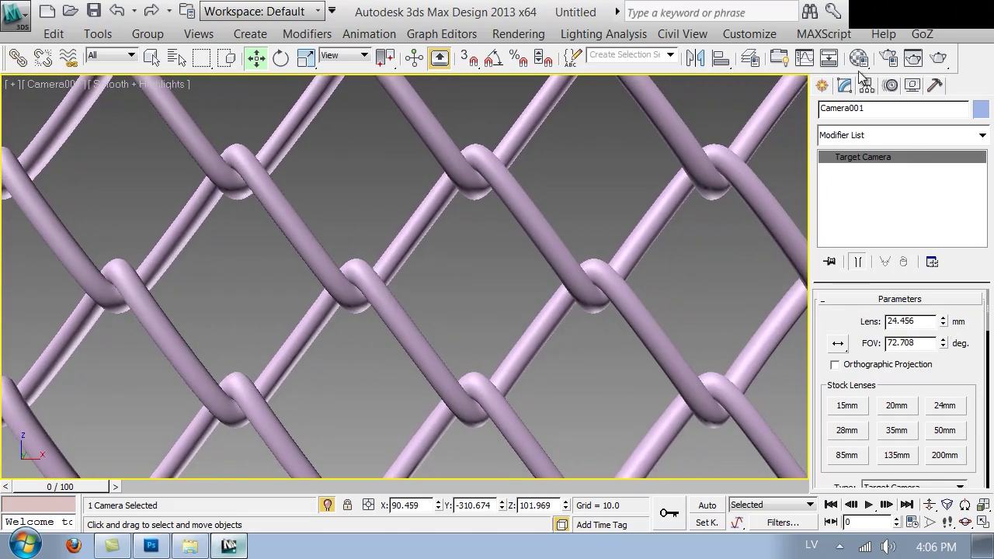
Assign V-Ray Adv 2.30.01 as the production renderer in the render setup.
{"action": "left_click", "coordinate": [888, 58]}
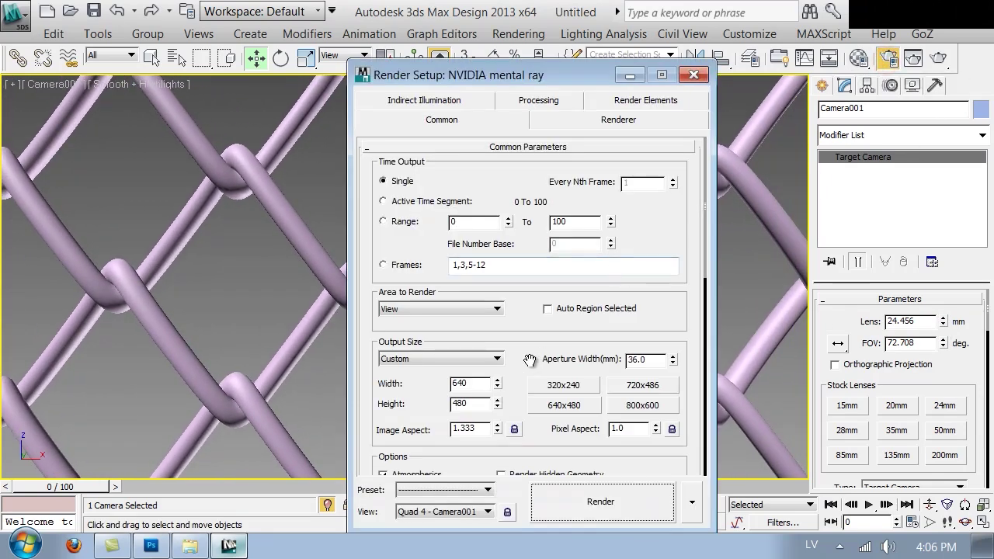
{"action": "scroll", "coordinate": [512, 349], "scroll_direction": "down", "scroll_amount": 10}
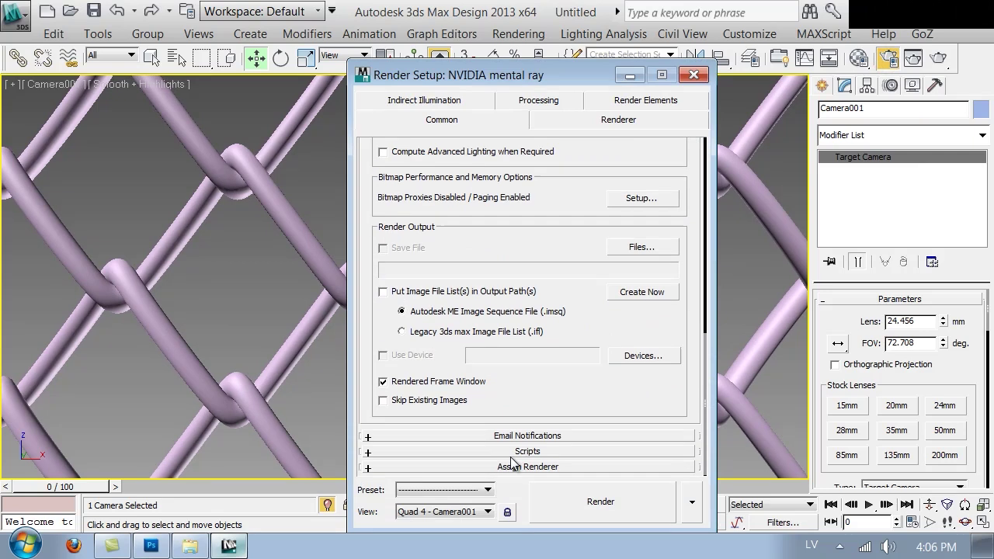
{"action": "left_click", "coordinate": [512, 464]}
{"action": "left_click", "coordinate": [651, 380]}
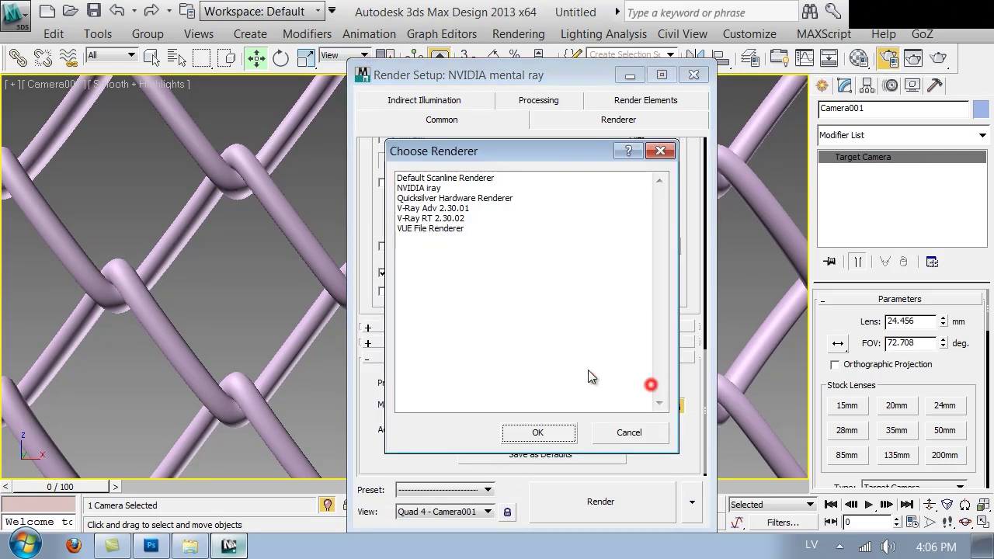
{"action": "double_click", "coordinate": [427, 208]}
Enable V-Ray's built-in frame buffer and turn off the antialiasing filter.
{"action": "left_click", "coordinate": [440, 100]}
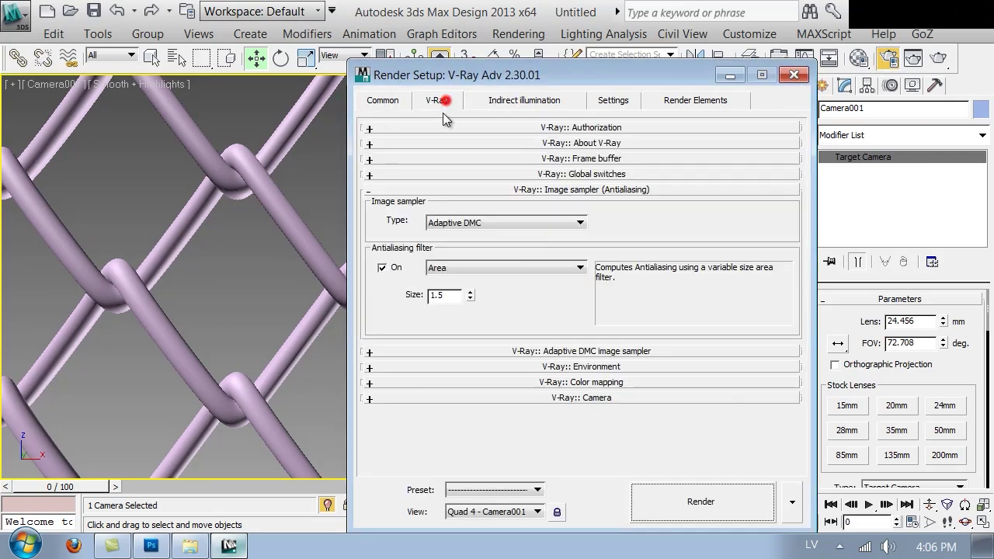
{"action": "left_click", "coordinate": [491, 159]}
{"action": "left_click", "coordinate": [412, 173]}
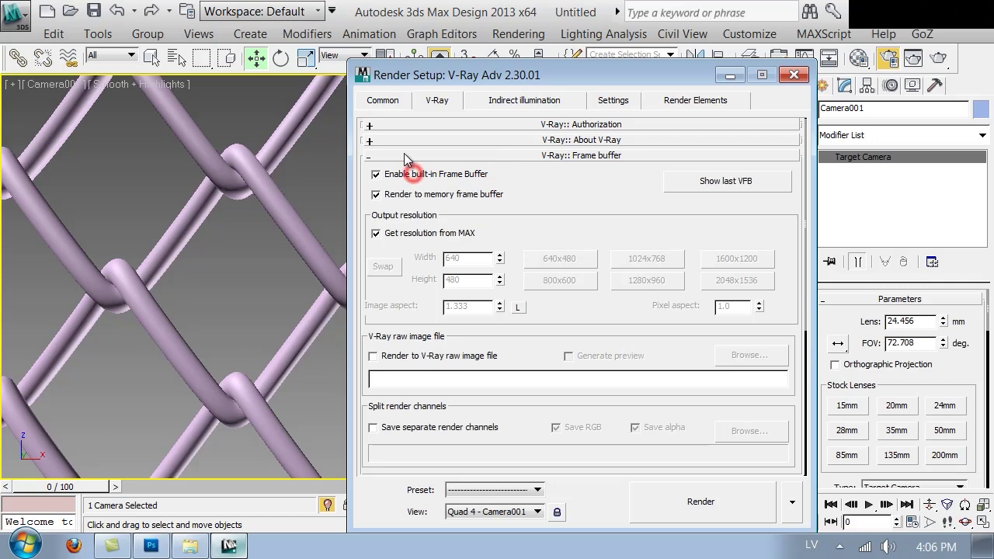
{"action": "left_click", "coordinate": [404, 156]}
{"action": "left_click", "coordinate": [382, 267]}
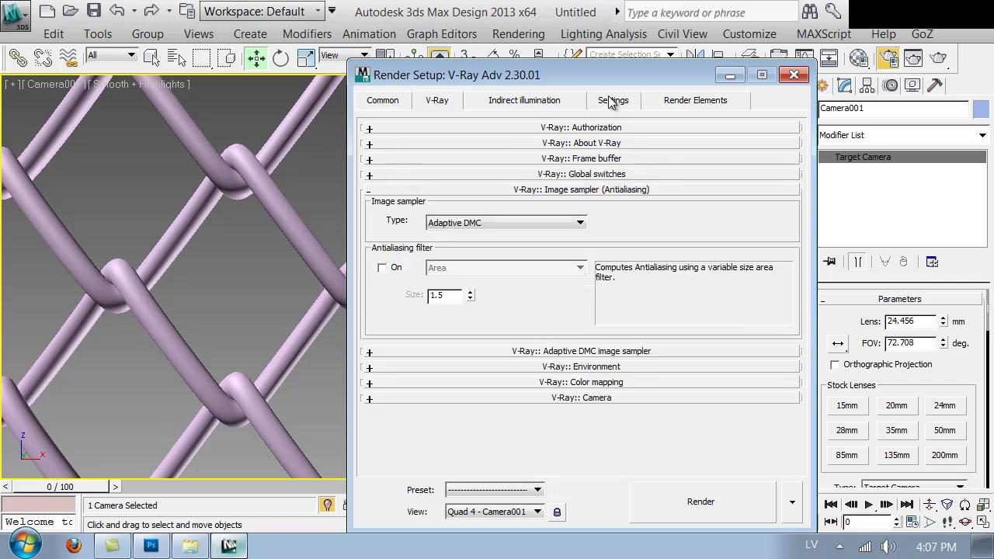
Add a VRayZDepth render element and close the render setup.
{"action": "left_click", "coordinate": [612, 102]}
{"action": "left_click", "coordinate": [674, 102]}
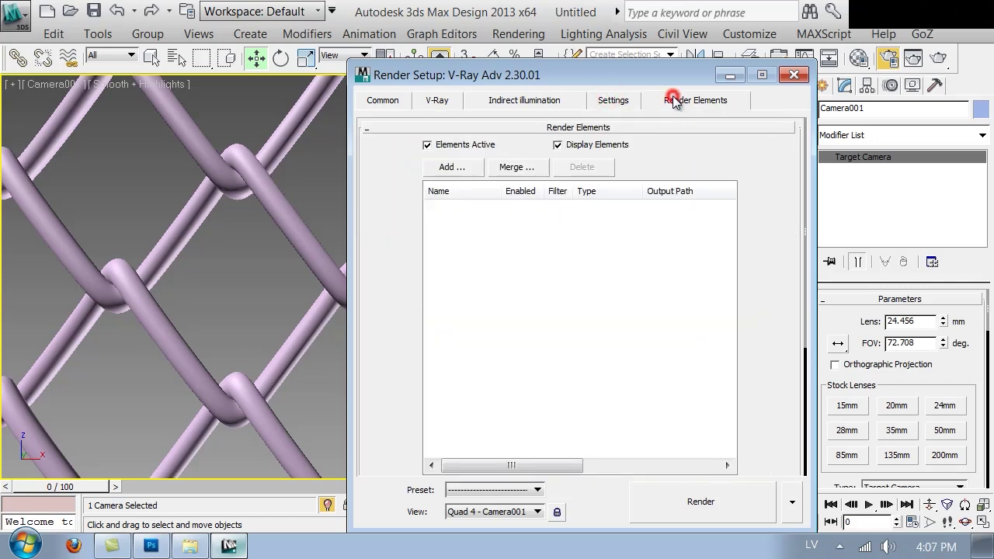
{"action": "left_click", "coordinate": [433, 171]}
{"action": "left_click", "coordinate": [528, 307]}
{"action": "scroll", "coordinate": [527, 306], "scroll_direction": "down", "scroll_amount": 5}
{"action": "left_click", "coordinate": [453, 437]}
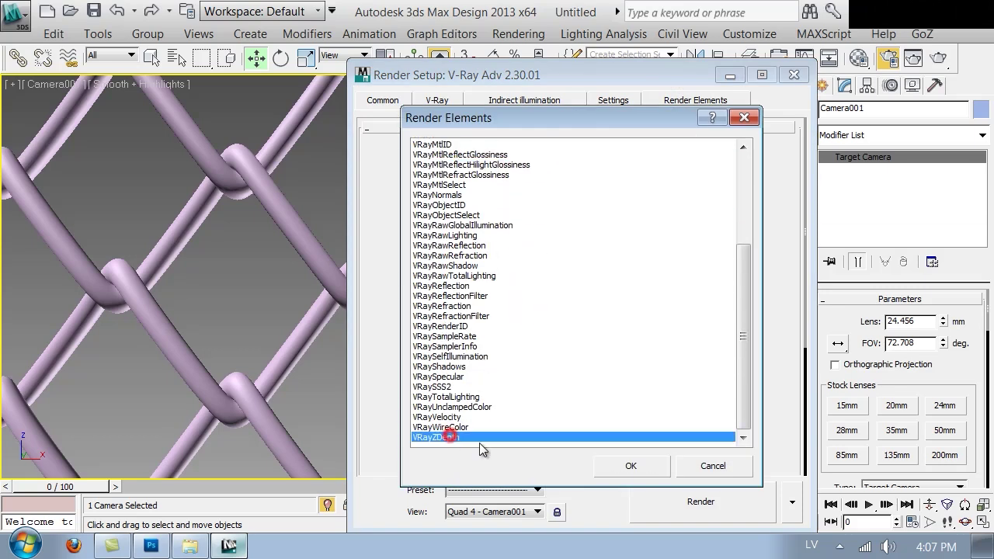
{"action": "left_click", "coordinate": [630, 464]}
{"action": "left_click", "coordinate": [795, 76]}
Render the camera view and examine its Alpha and VRayZDepth channels in the V-Ray frame buffer.
{"action": "left_click", "coordinate": [940, 57]}
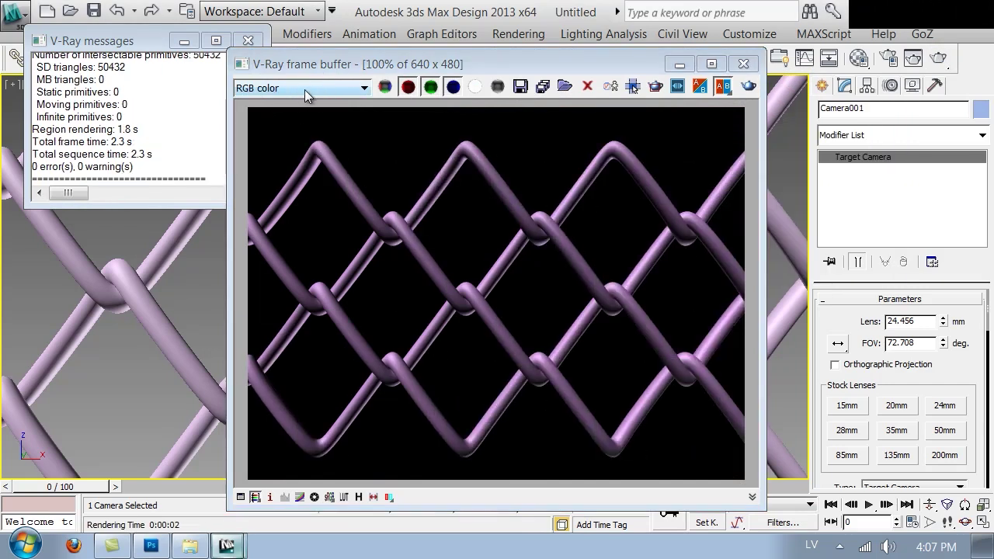
{"action": "left_click", "coordinate": [304, 88]}
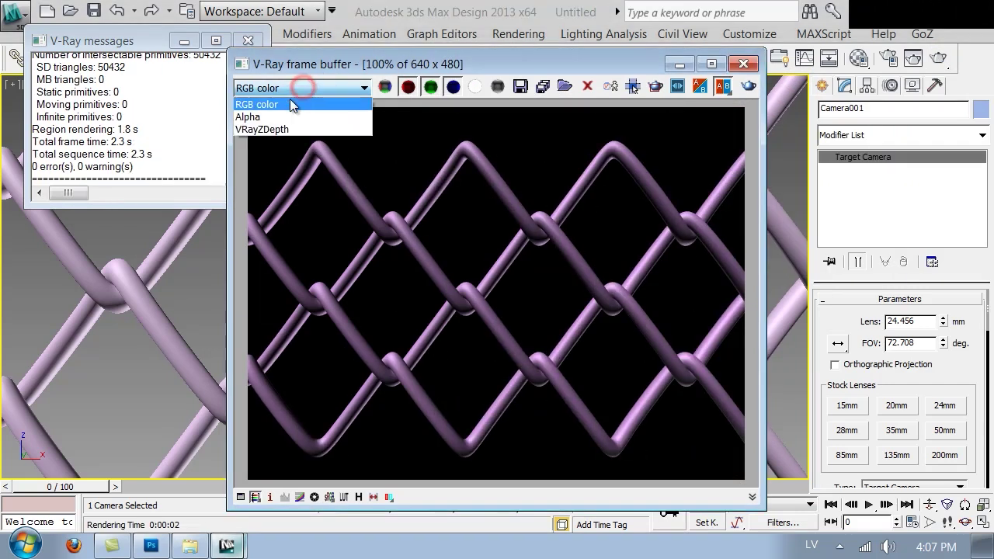
{"action": "left_click", "coordinate": [278, 113]}
{"action": "left_click", "coordinate": [283, 87]}
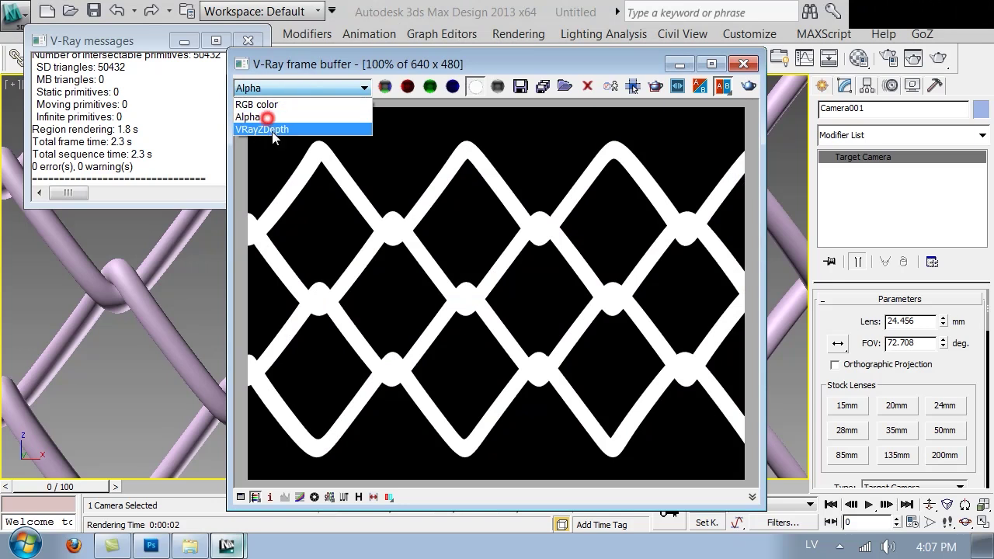
{"action": "left_click", "coordinate": [273, 126]}
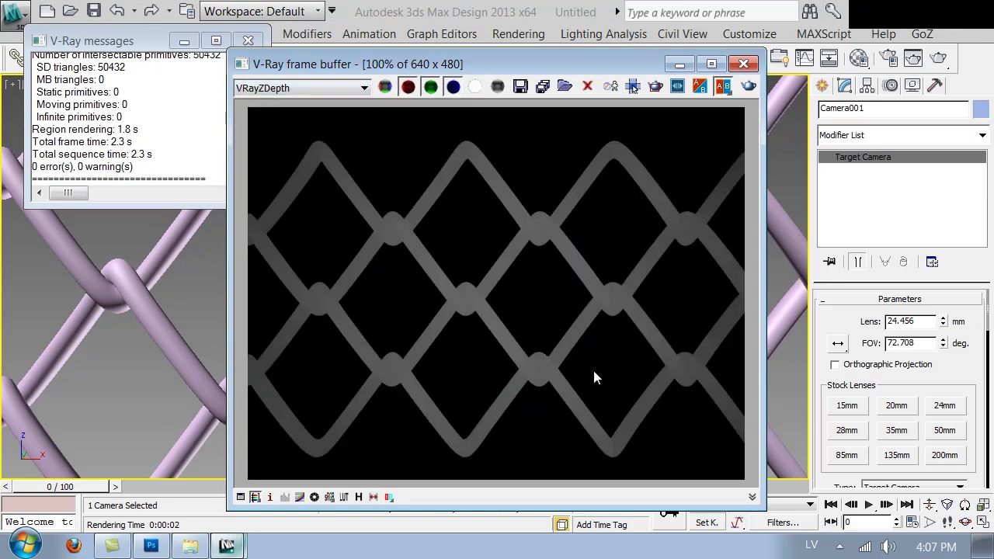
{"action": "left_click", "coordinate": [742, 65]}
Measure the distances from the camera to the mesh's near side and far side with a Tape helper in the Left view.
{"action": "key", "text": "t"}
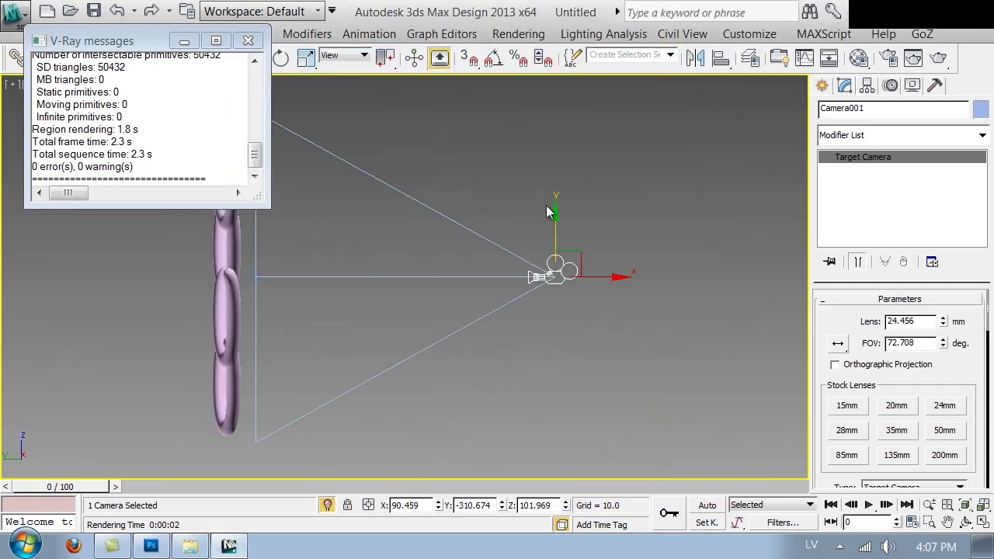
{"action": "left_click", "coordinate": [476, 178]}
{"action": "scroll", "coordinate": [482, 184], "scroll_direction": "up", "scroll_amount": 2}
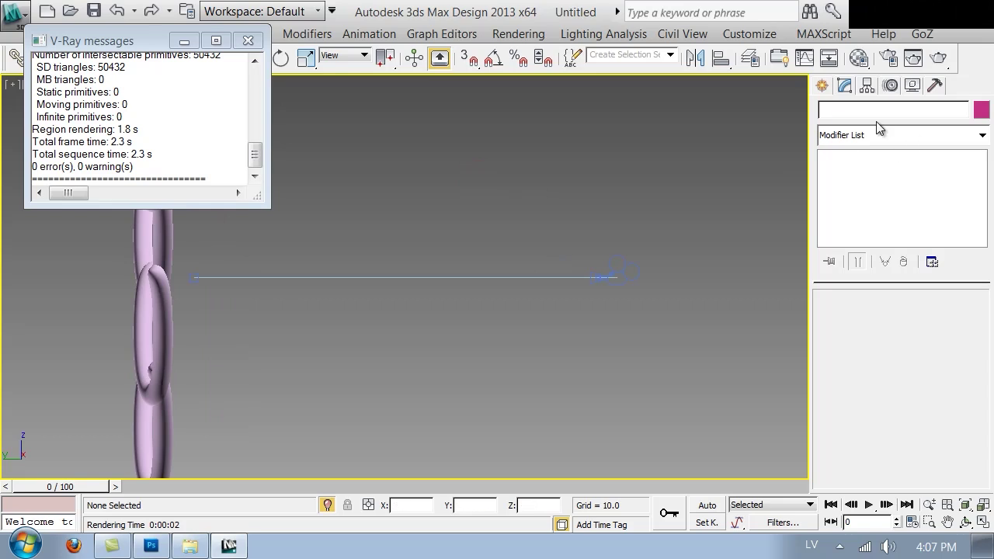
{"action": "left_click", "coordinate": [821, 86]}
{"action": "left_click", "coordinate": [902, 113]}
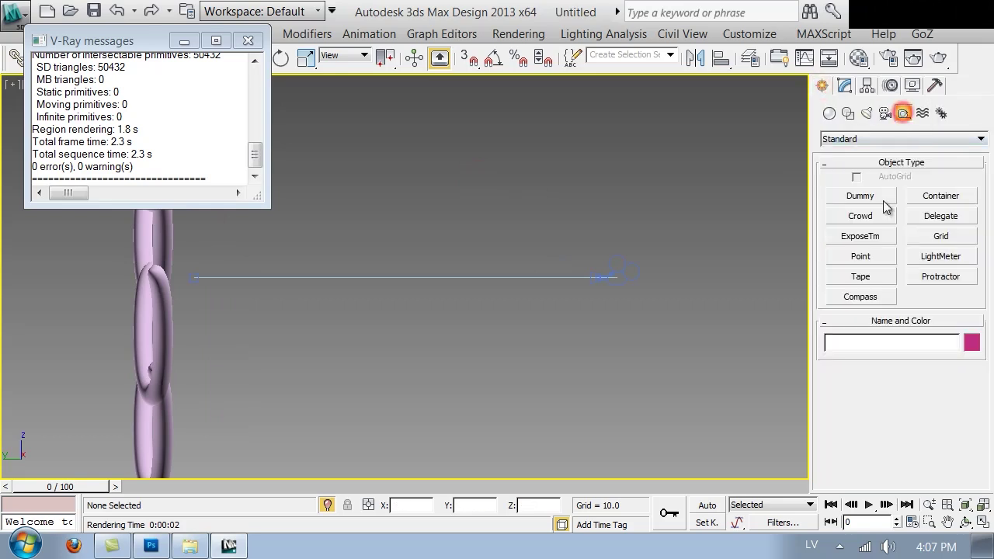
{"action": "left_click", "coordinate": [862, 277]}
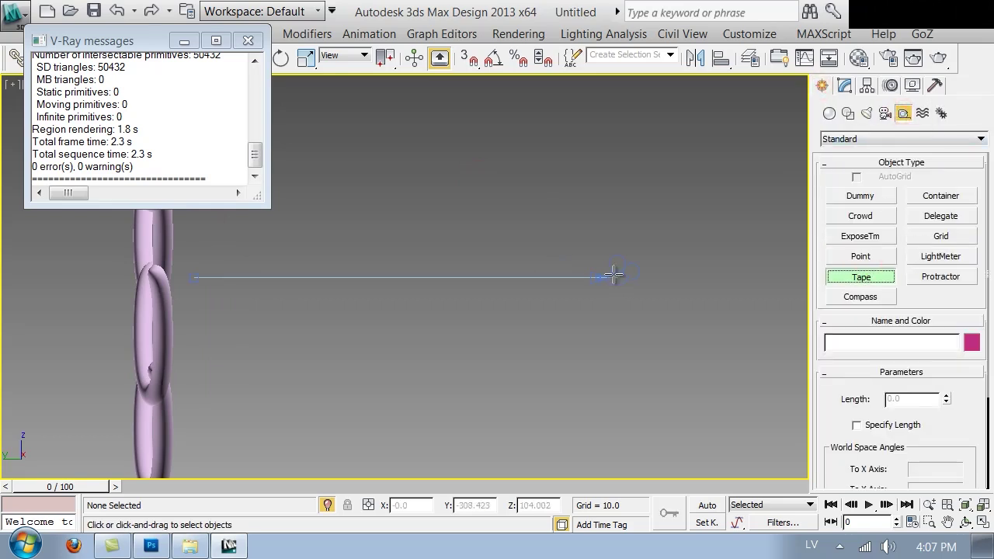
{"action": "left_click_drag", "start_coordinate": [617, 277], "coordinate": [177, 278]}
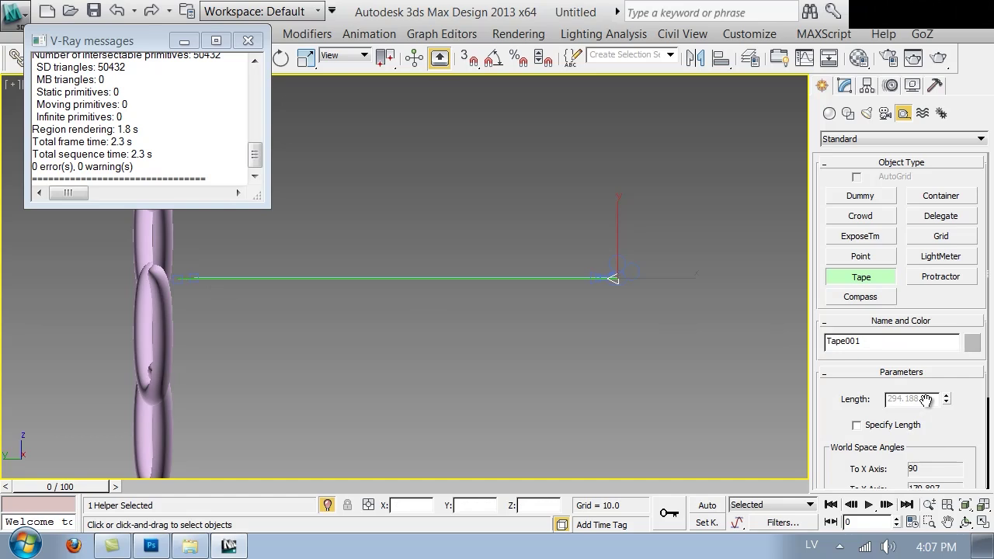
{"action": "left_click", "coordinate": [621, 278]}
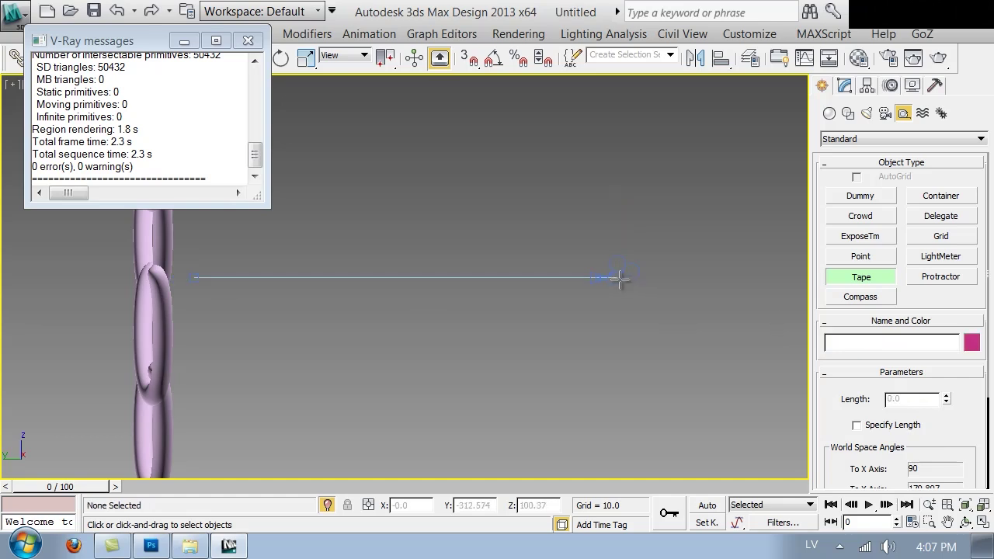
{"action": "left_click_drag", "start_coordinate": [617, 277], "coordinate": [127, 277]}
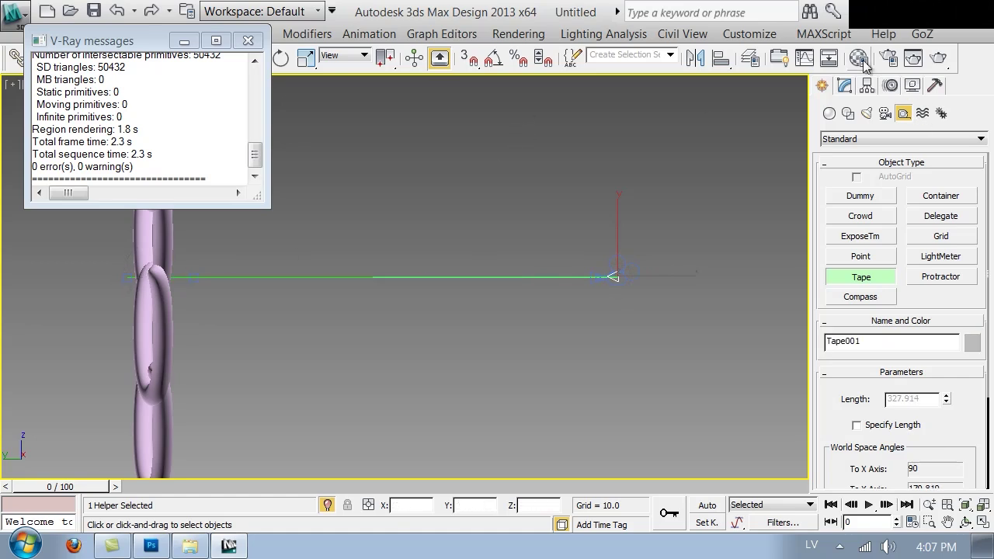
Set the VRayZDepth element's zdepth min to 294 and zdepth max to 327, and render the camera view again.
{"action": "left_click", "coordinate": [887, 59]}
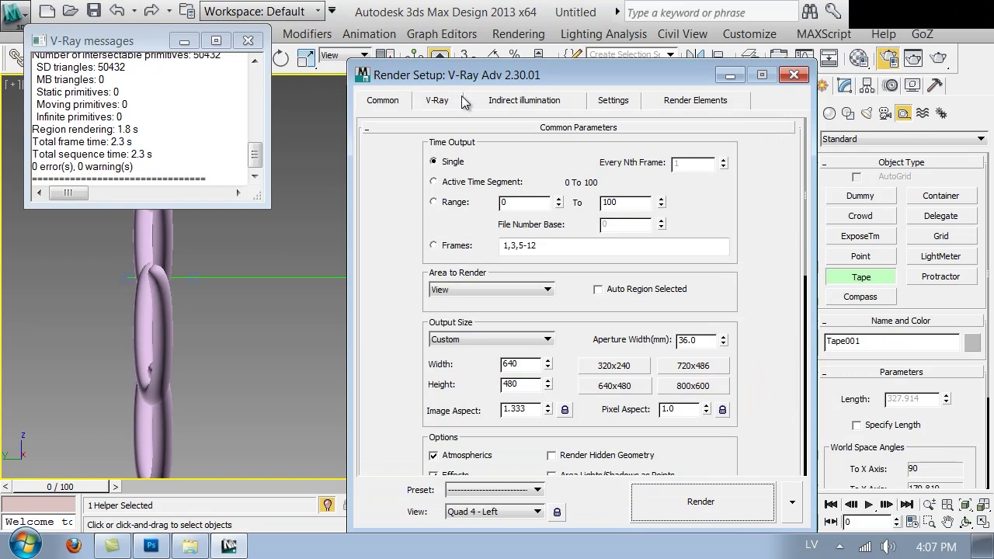
{"action": "left_click", "coordinate": [687, 97]}
{"action": "scroll", "coordinate": [765, 395], "scroll_direction": "down", "scroll_amount": 5}
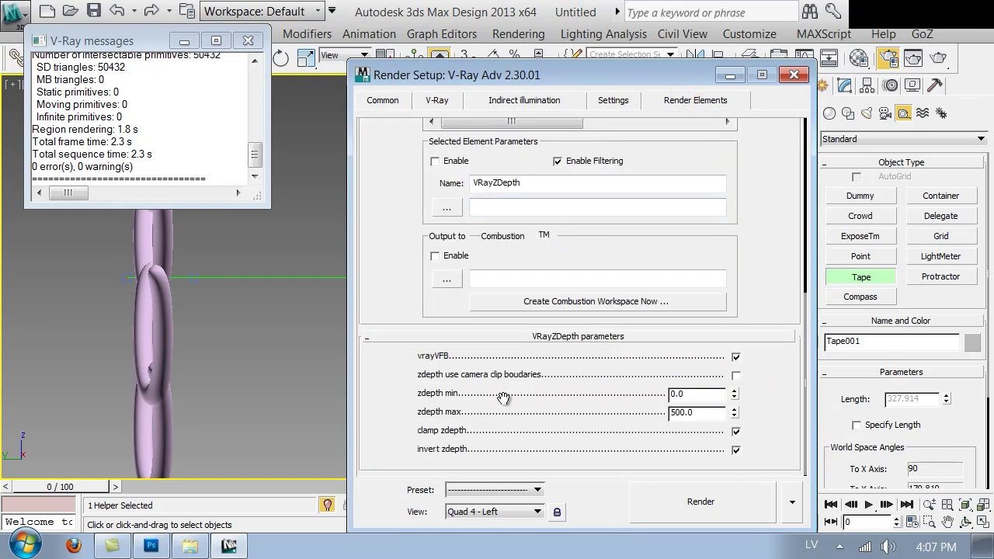
{"action": "double_click", "coordinate": [698, 394]}
{"action": "type", "text": "294"}
{"action": "double_click", "coordinate": [712, 413]}
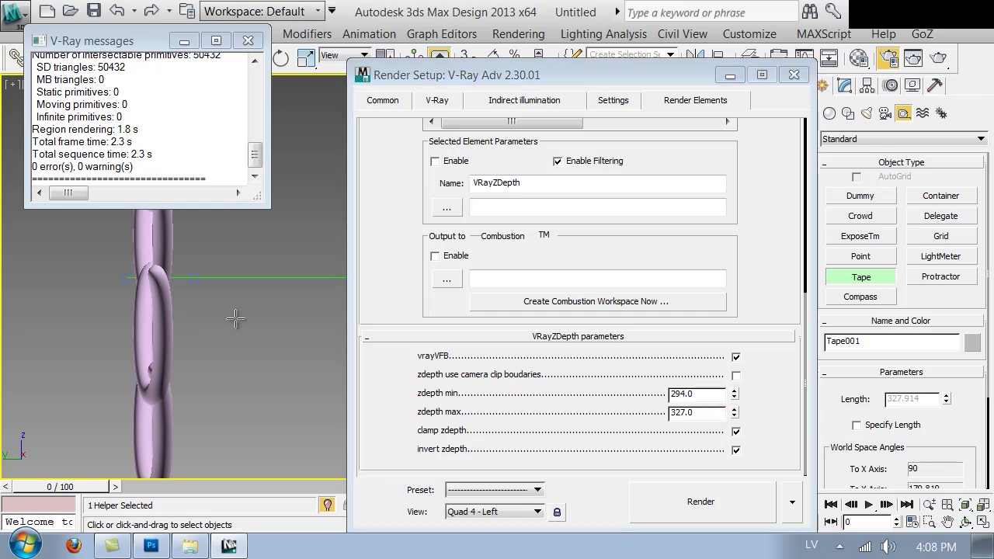
{"action": "key", "text": "c"}
{"action": "left_click", "coordinate": [707, 511]}
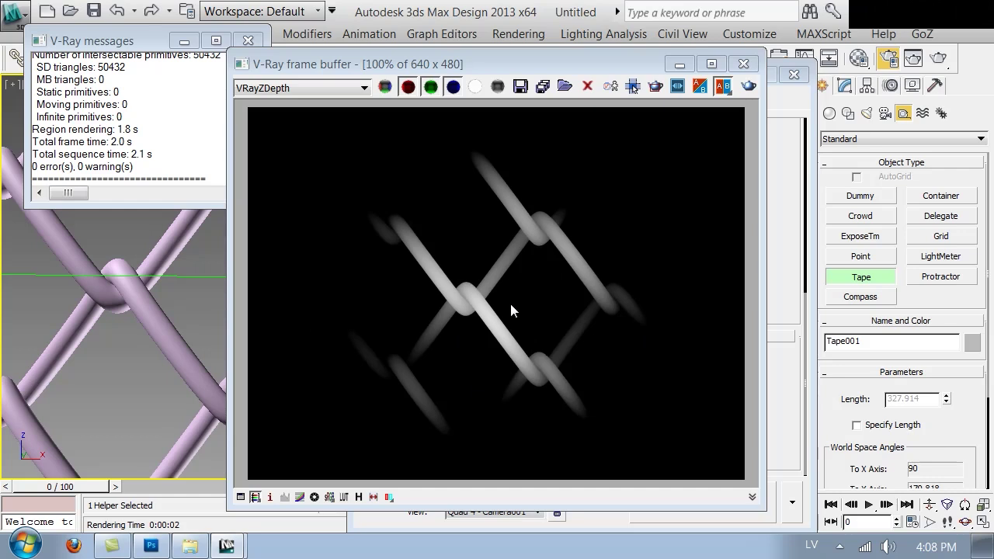
Turn on orthographic projection for Camera001 and render the camera view again.
{"action": "left_click", "coordinate": [742, 64]}
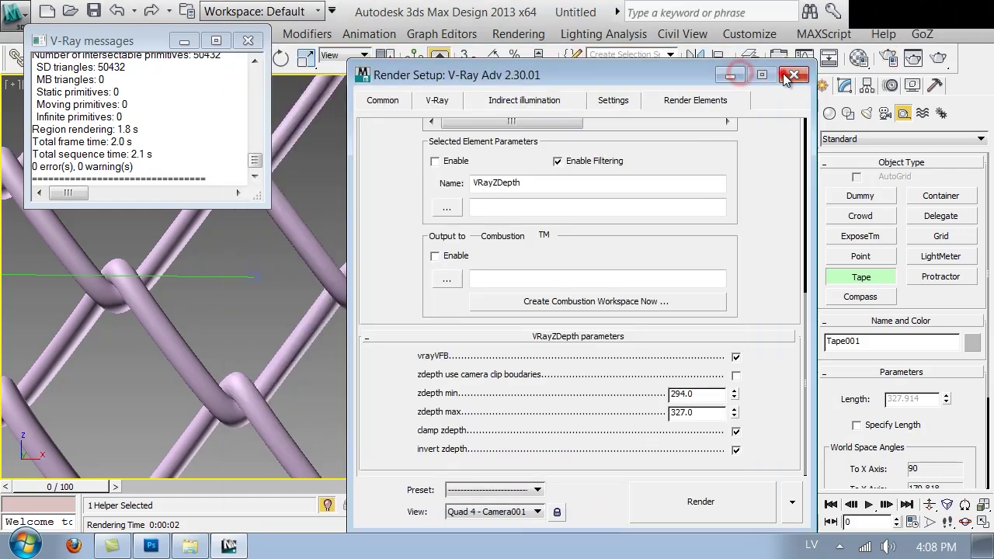
{"action": "left_click", "coordinate": [792, 74]}
{"action": "left_click", "coordinate": [248, 40]}
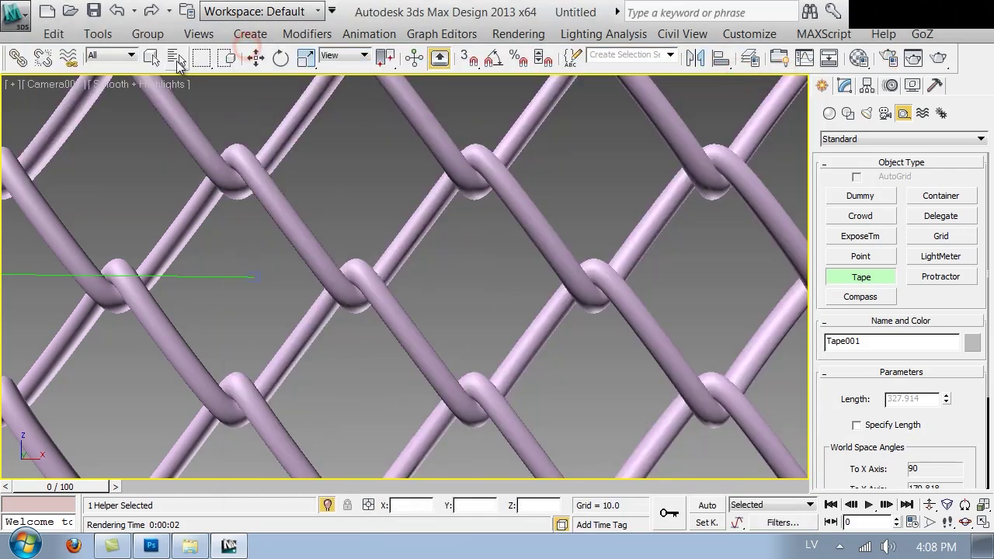
{"action": "left_click", "coordinate": [176, 60]}
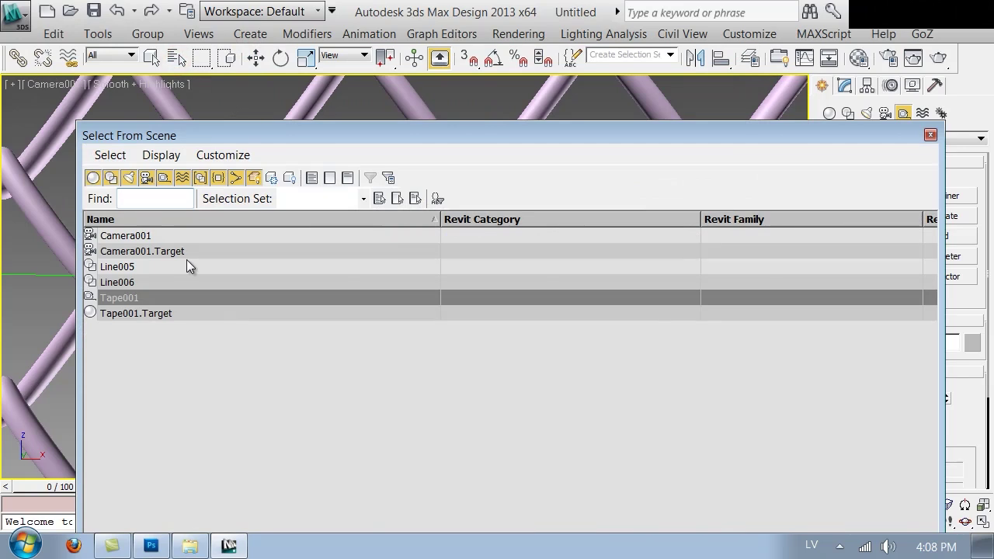
{"action": "double_click", "coordinate": [174, 235]}
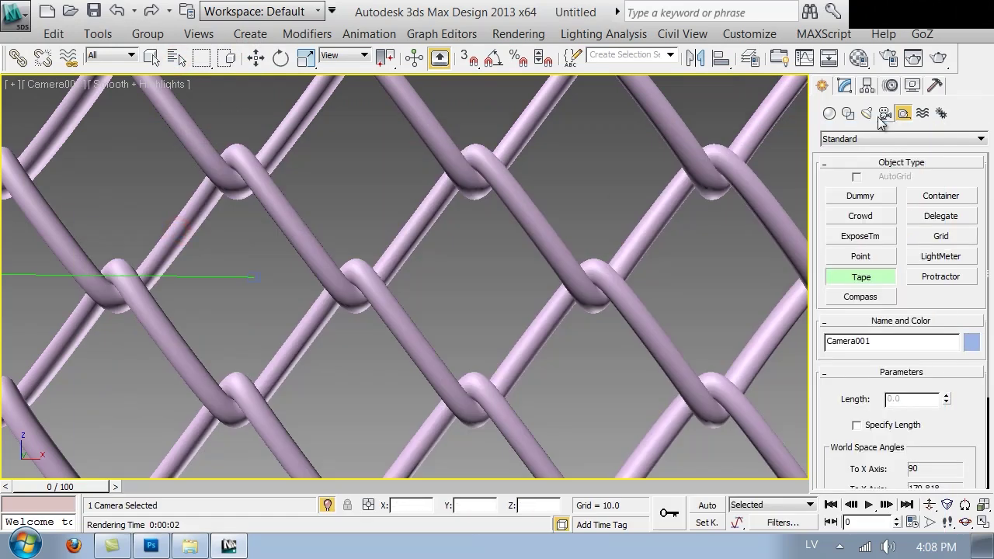
{"action": "left_click", "coordinate": [844, 87]}
{"action": "scroll", "coordinate": [860, 342], "scroll_direction": "down", "scroll_amount": 2}
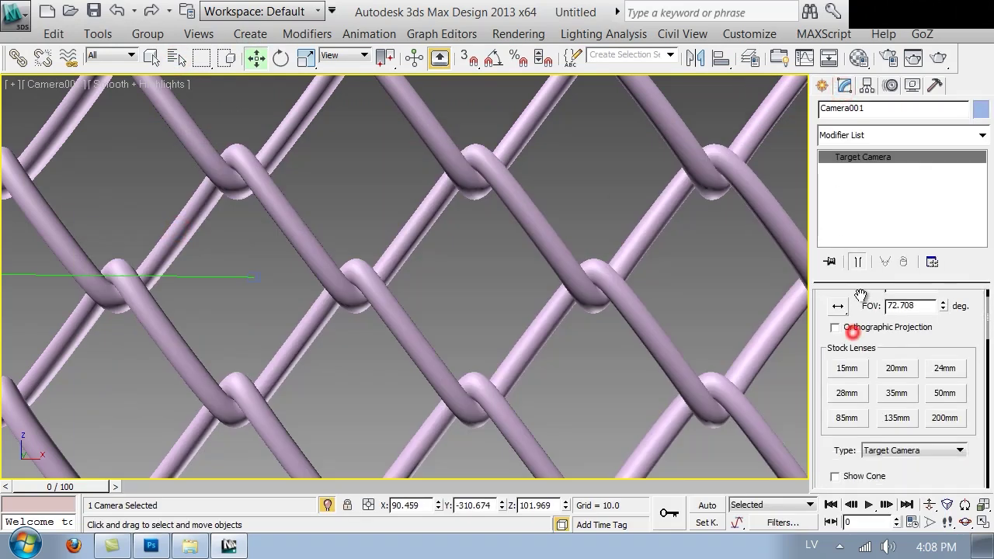
{"action": "left_click", "coordinate": [861, 344]}
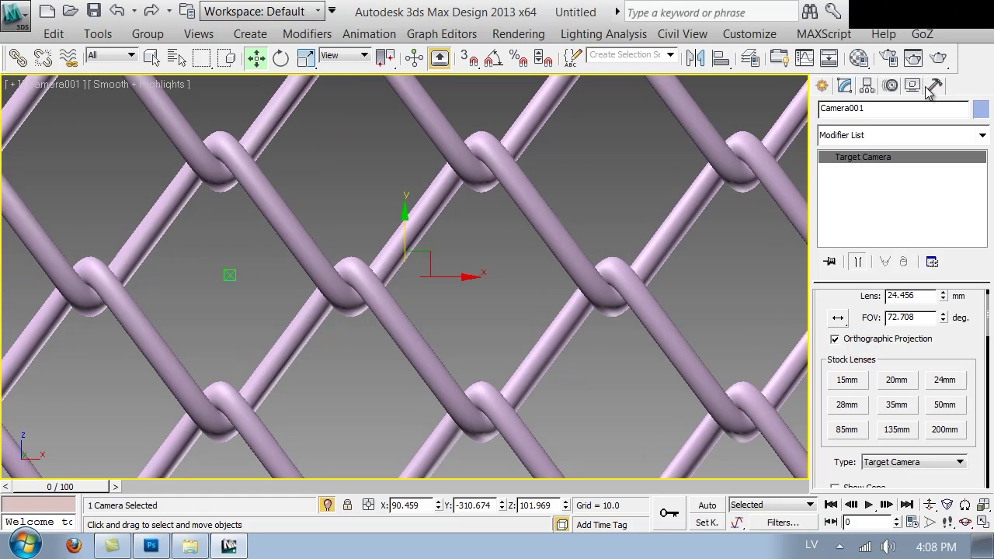
{"action": "left_click", "coordinate": [939, 62]}
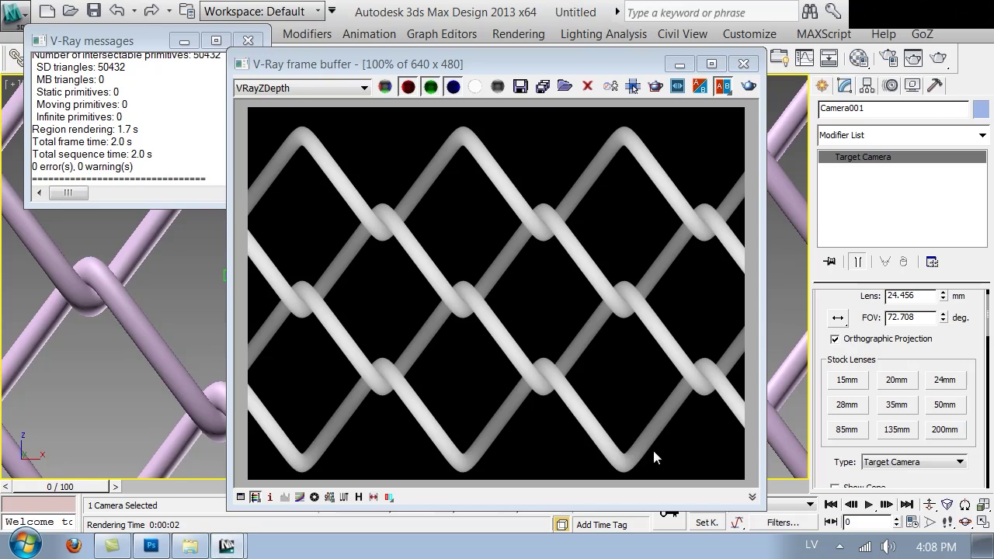
{"action": "left_click", "coordinate": [743, 63]}
Lock the image aspect, set the output width to 3000, render the camera view and inspect the result.
{"action": "left_click", "coordinate": [888, 57]}
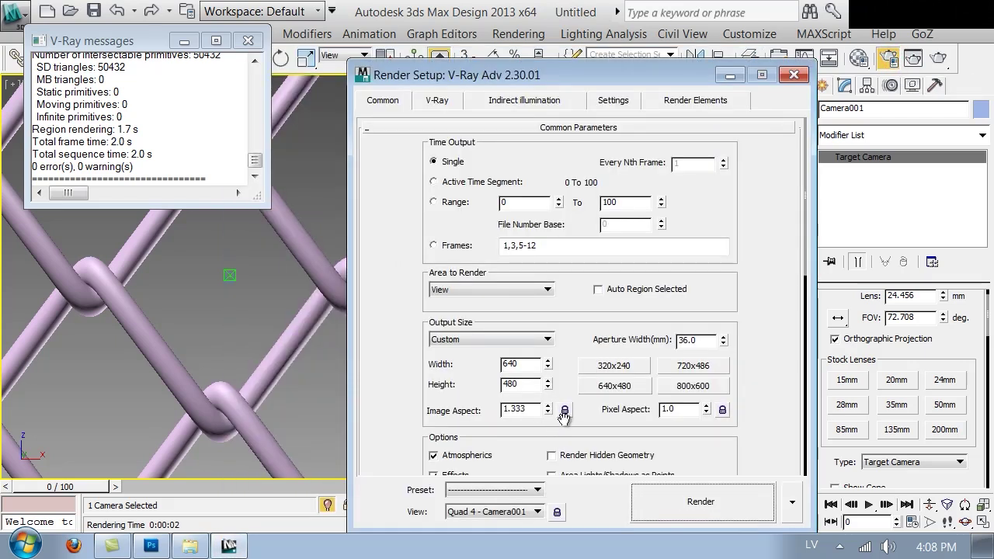
{"action": "left_click", "coordinate": [565, 412]}
{"action": "double_click", "coordinate": [520, 363]}
{"action": "type", "text": "3000"}
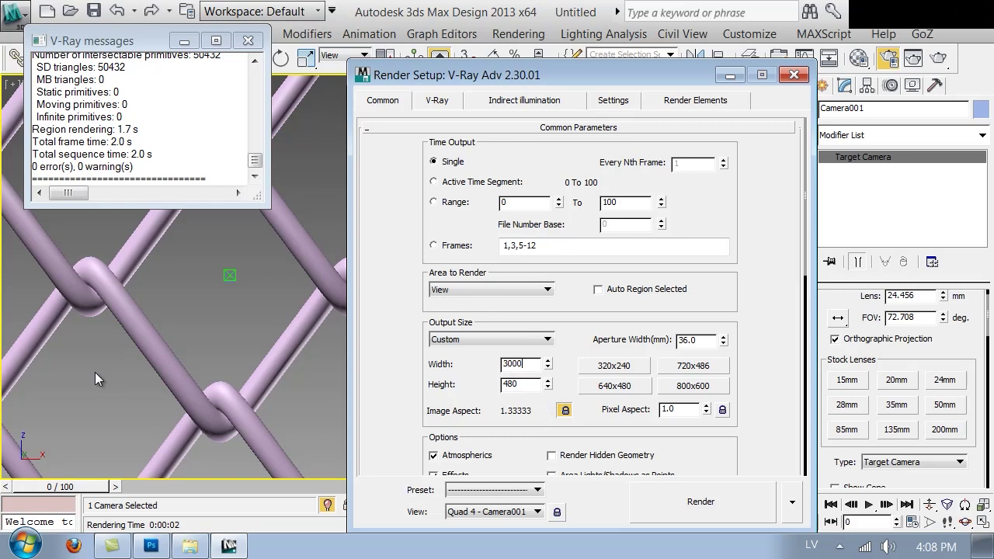
{"action": "left_click", "coordinate": [719, 505]}
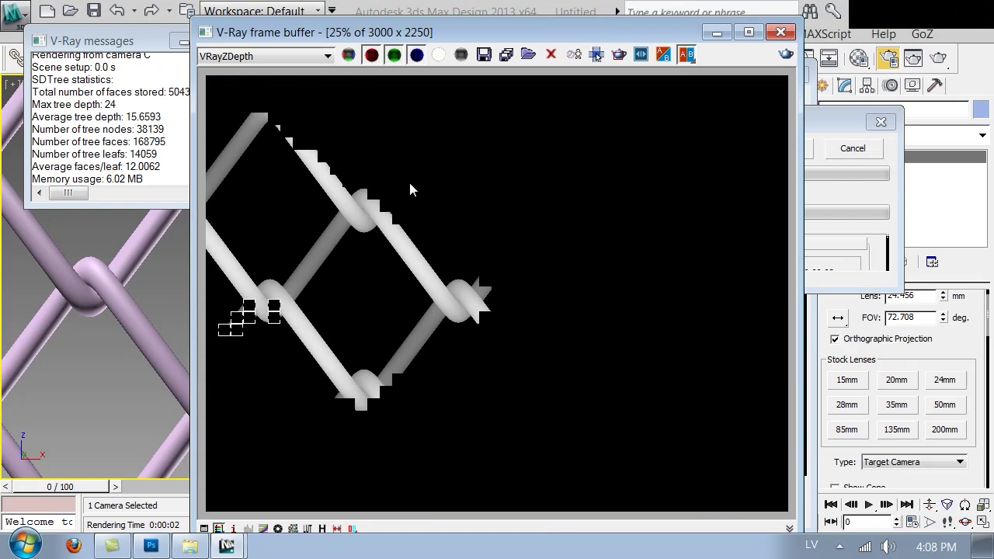
{"action": "double_click", "coordinate": [424, 264]}
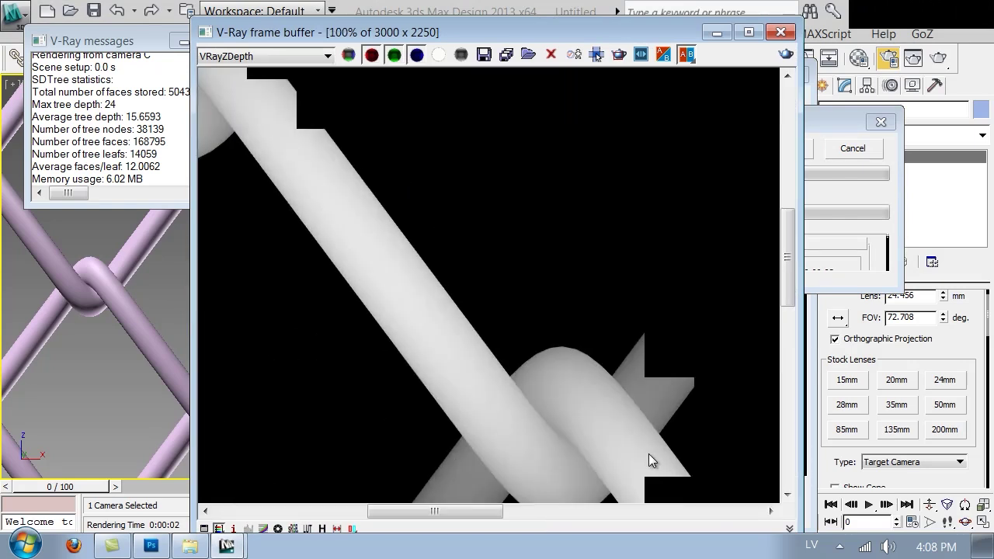
{"action": "scroll", "coordinate": [493, 368], "scroll_direction": "down", "scroll_amount": 2}
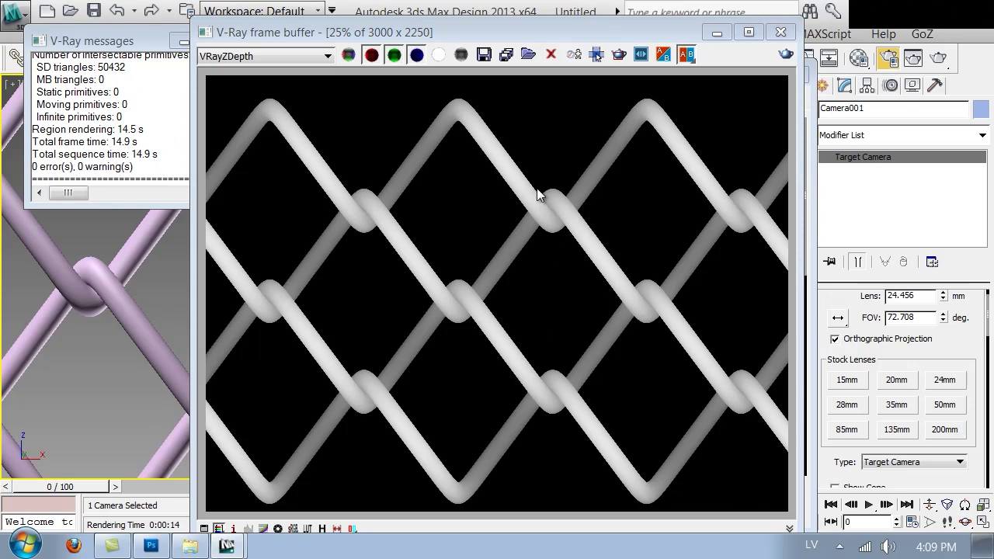
Save the VRayZDepth image as mesh.png in the Textures folder, using RGB 48 bit with alpha channel.
{"action": "left_click", "coordinate": [482, 55]}
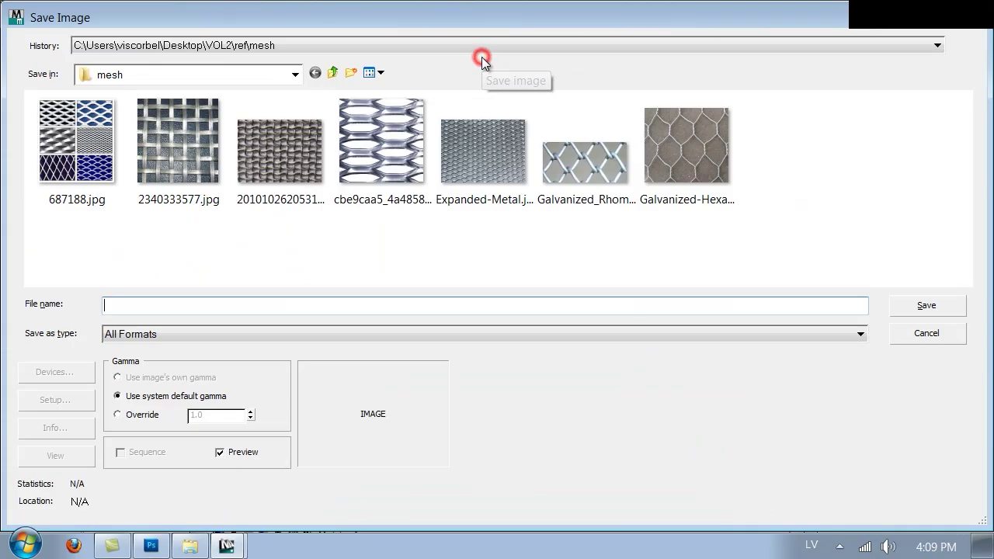
{"action": "left_click", "coordinate": [333, 73]}
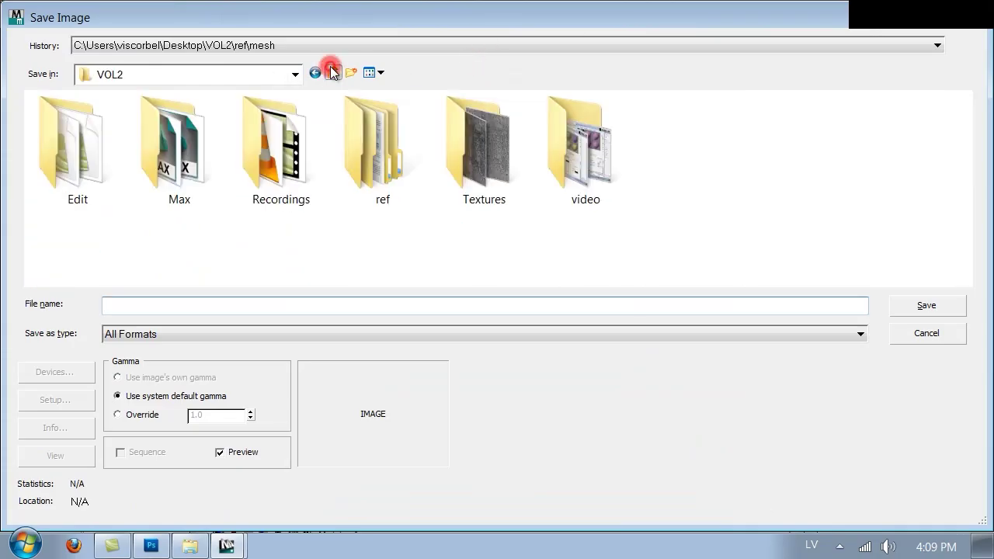
{"action": "double_click", "coordinate": [447, 158]}
{"action": "left_click", "coordinate": [140, 307]}
{"action": "type", "text": "mesh.png"}
{"action": "key", "text": "Return"}
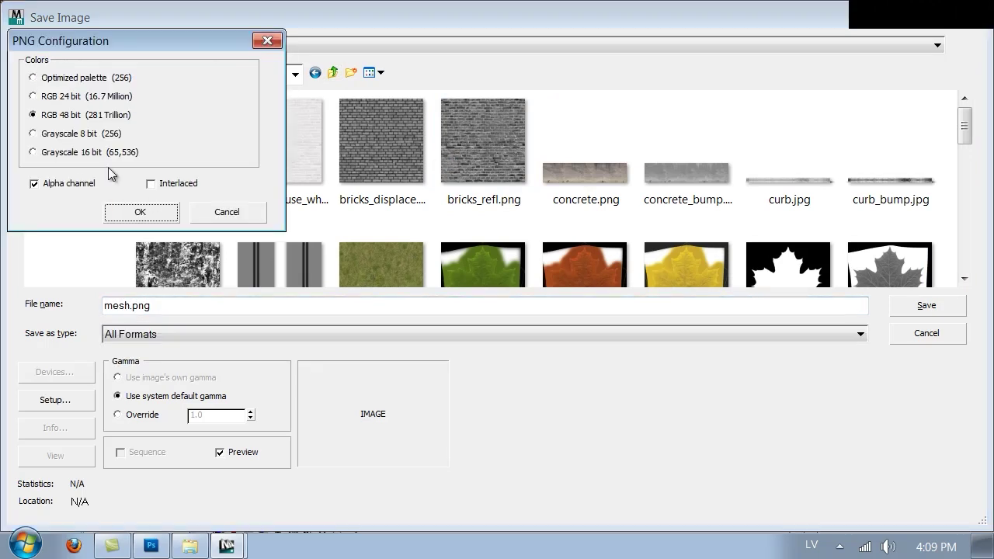
{"action": "left_click", "coordinate": [140, 211]}
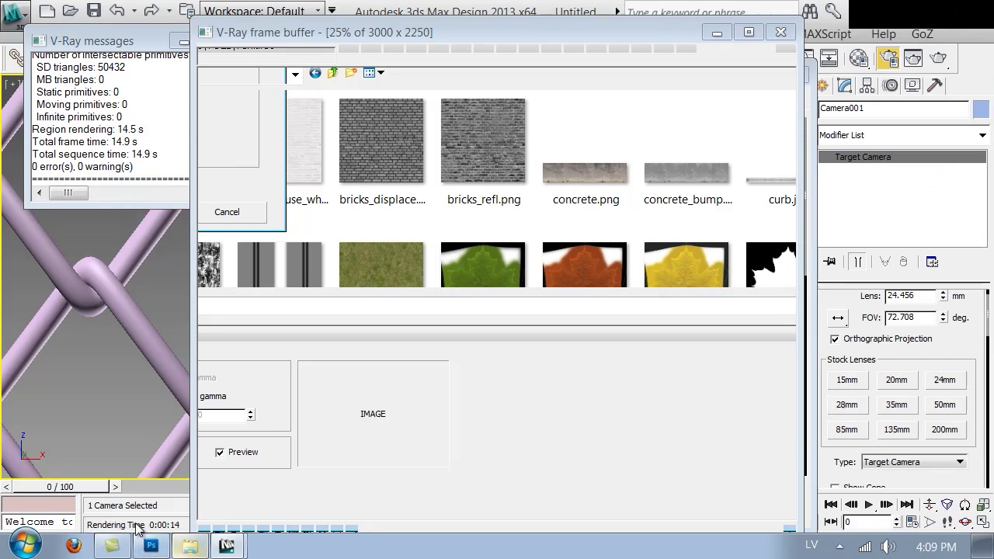
Switch to Photoshop and open mesh.png from the Textures folder.
{"action": "left_click", "coordinate": [151, 545]}
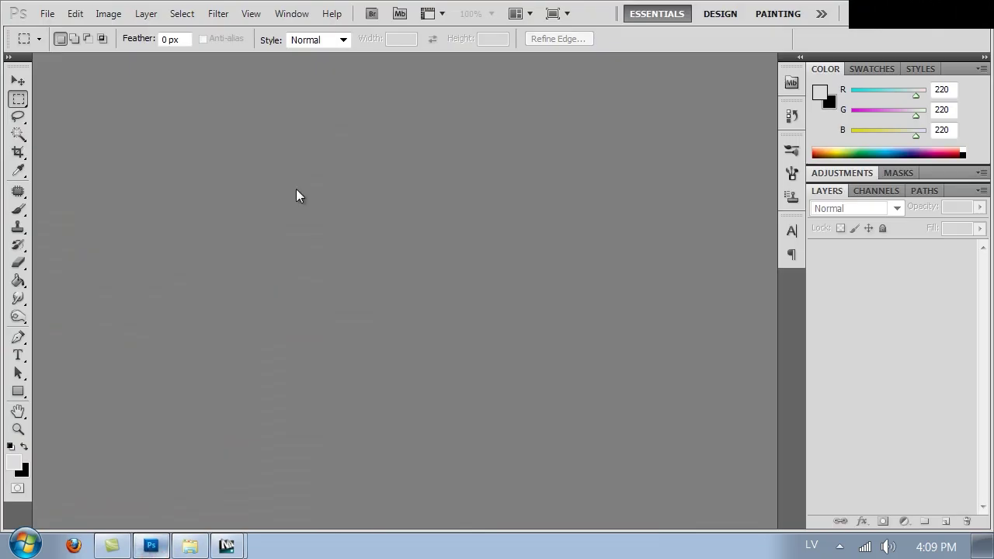
{"action": "key", "text": "ctrl+o"}
{"action": "left_click", "coordinate": [318, 226]}
{"action": "scroll", "coordinate": [320, 228], "scroll_direction": "down", "scroll_amount": 1}
{"action": "scroll", "coordinate": [318, 228], "scroll_direction": "down", "scroll_amount": 2}
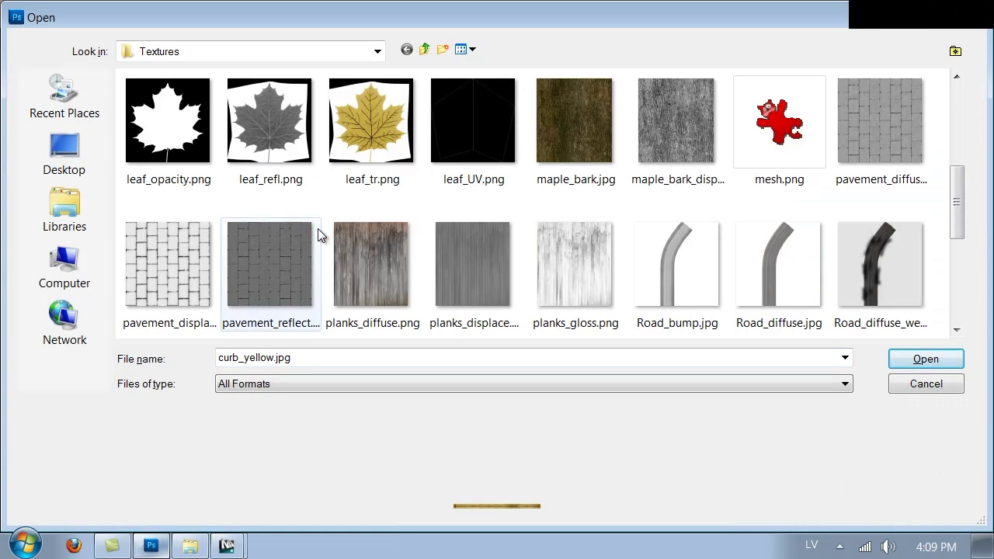
{"action": "scroll", "coordinate": [313, 229], "scroll_direction": "down", "scroll_amount": 1}
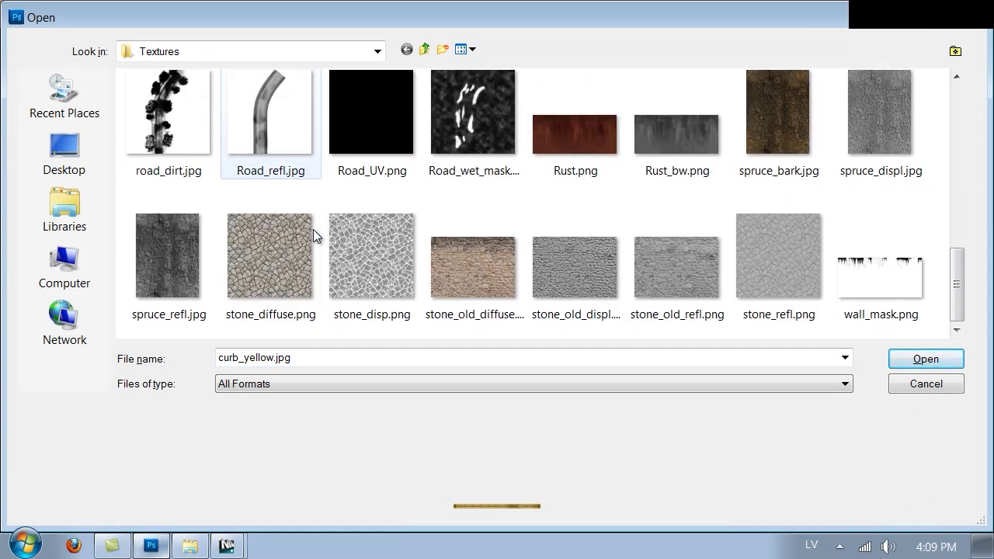
{"action": "scroll", "coordinate": [313, 229], "scroll_direction": "up", "scroll_amount": 2}
{"action": "double_click", "coordinate": [798, 106]}
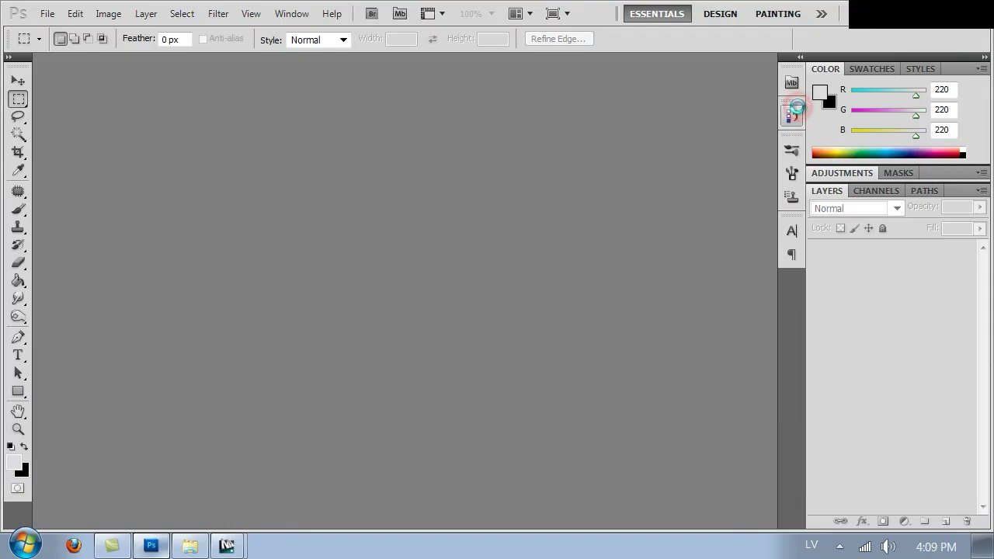
Select a rectangular repeating tile of the mesh, with its corners at matching points of four neighbouring wire joints.
{"action": "key", "text": "ctrl+plus"}
{"action": "key", "text": "ctrl+plus"}
{"action": "key", "text": "ctrl+plus"}
{"action": "key", "text": "ctrl+plus"}
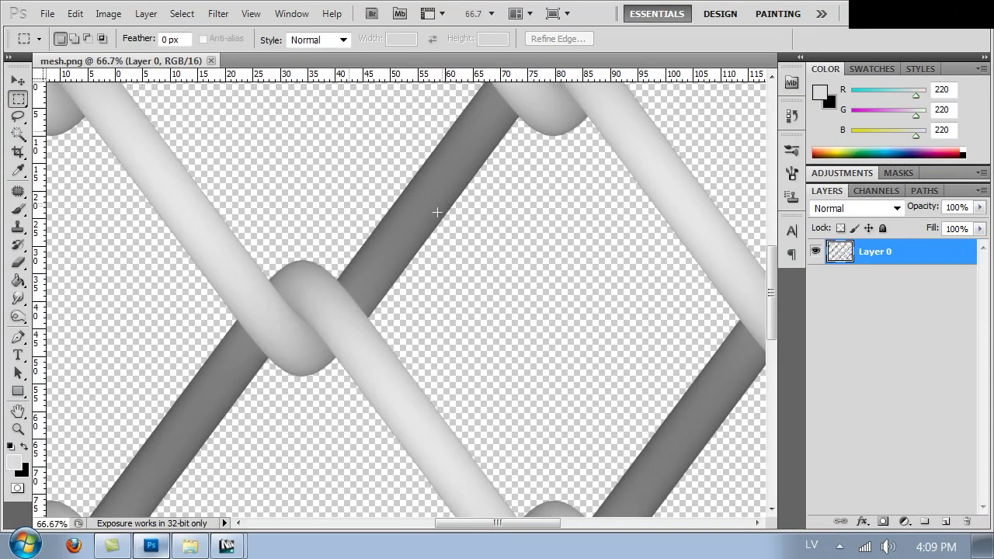
{"action": "left_click_drag", "start_coordinate": [398, 241], "coordinate": [554, 153]}
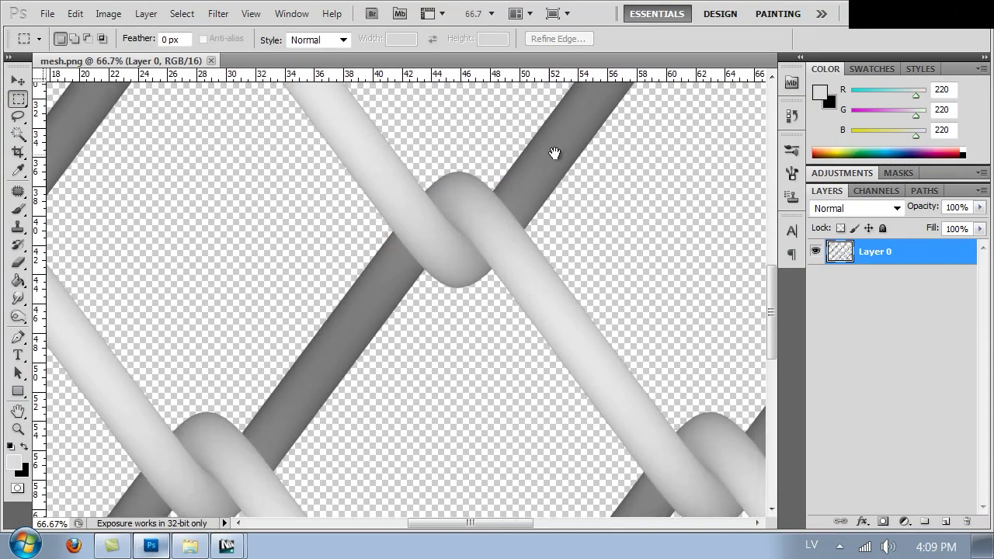
{"action": "key", "text": "ctrl+minus"}
{"action": "key", "text": "ctrl+minus"}
{"action": "left_click_drag", "start_coordinate": [494, 134], "coordinate": [480, 165]}
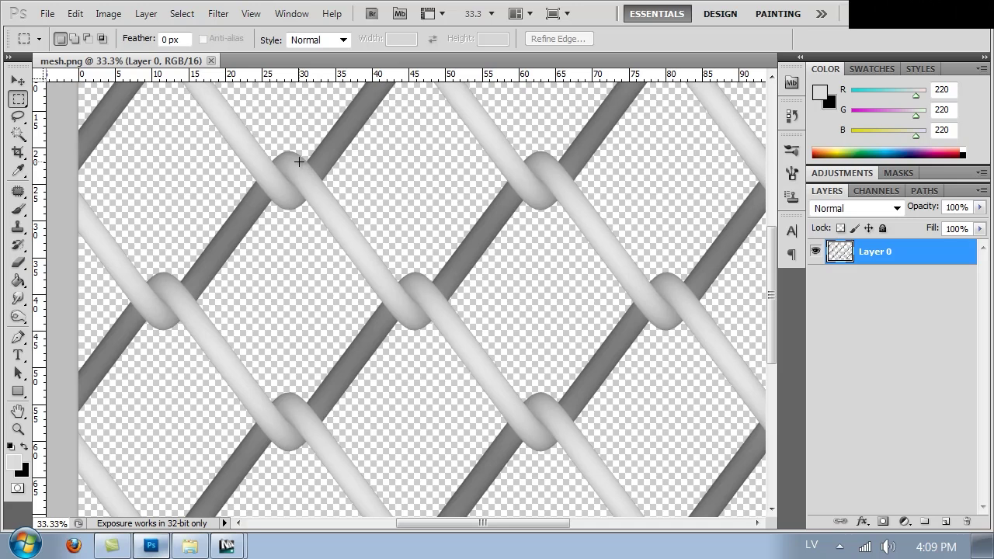
{"action": "left_click_drag", "start_coordinate": [306, 162], "coordinate": [362, 283]}
{"action": "left_click_drag", "start_coordinate": [398, 405], "coordinate": [396, 399]}
{"action": "left_click_drag", "start_coordinate": [557, 398], "coordinate": [559, 400]}
{"action": "left_click_drag", "start_coordinate": [559, 402], "coordinate": [560, 402]}
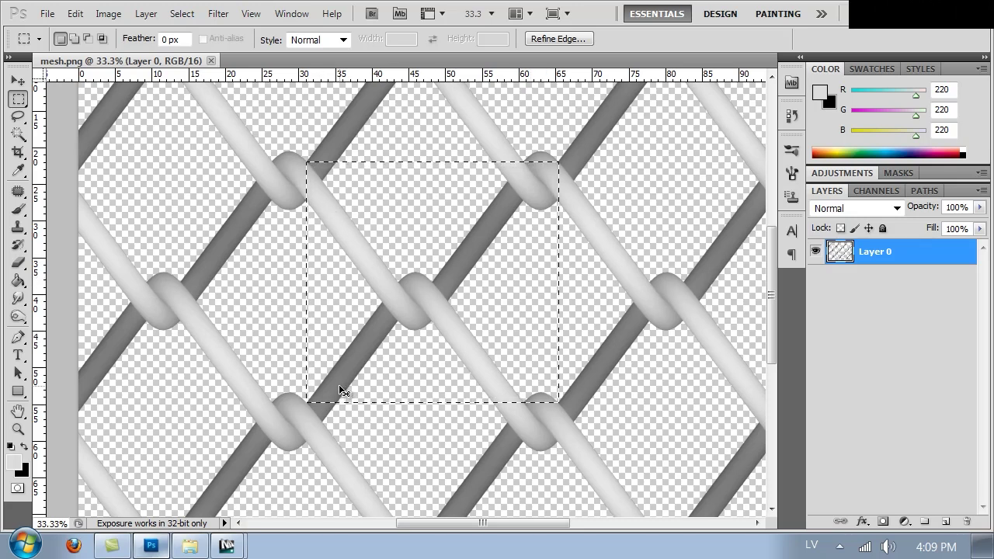
Copy the selected tile into a new document and offset it with wrap around, +189 pixels horizontally and +1075 vertically.
{"action": "key", "text": "ctrl+n"}
{"action": "key", "text": "Return"}
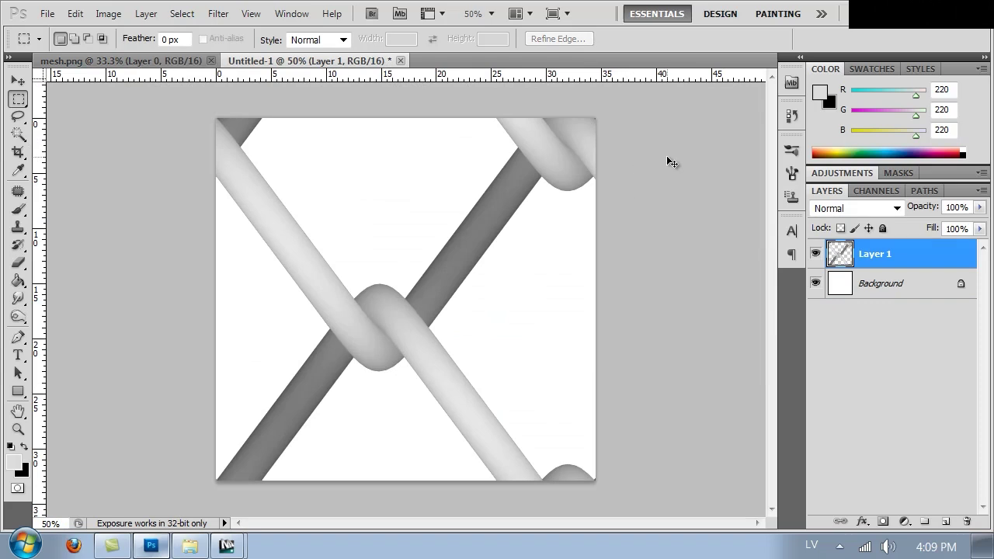
{"action": "left_click", "coordinate": [219, 14]}
{"action": "left_click", "coordinate": [323, 395]}
{"action": "left_click", "coordinate": [452, 470]}
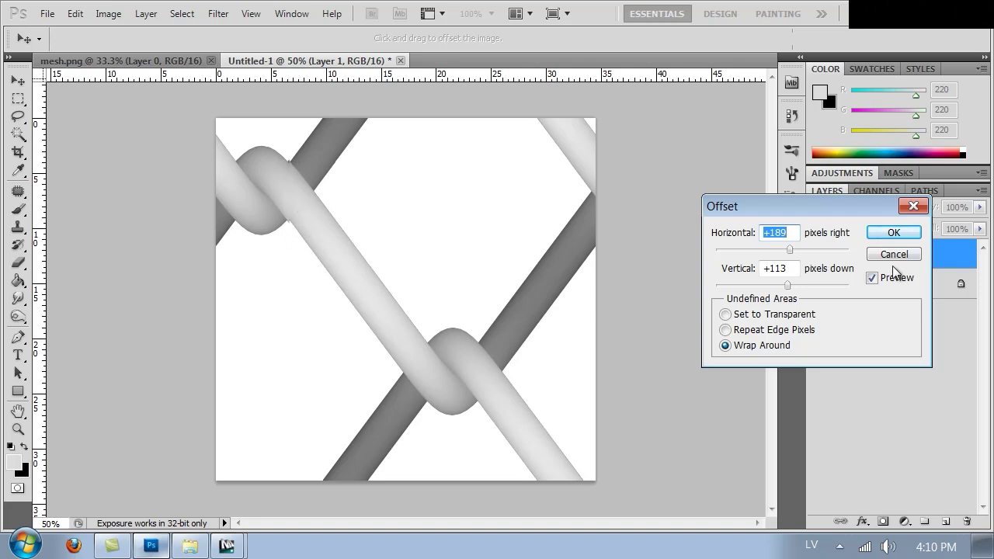
{"action": "left_click_drag", "start_coordinate": [792, 285], "coordinate": [826, 286]}
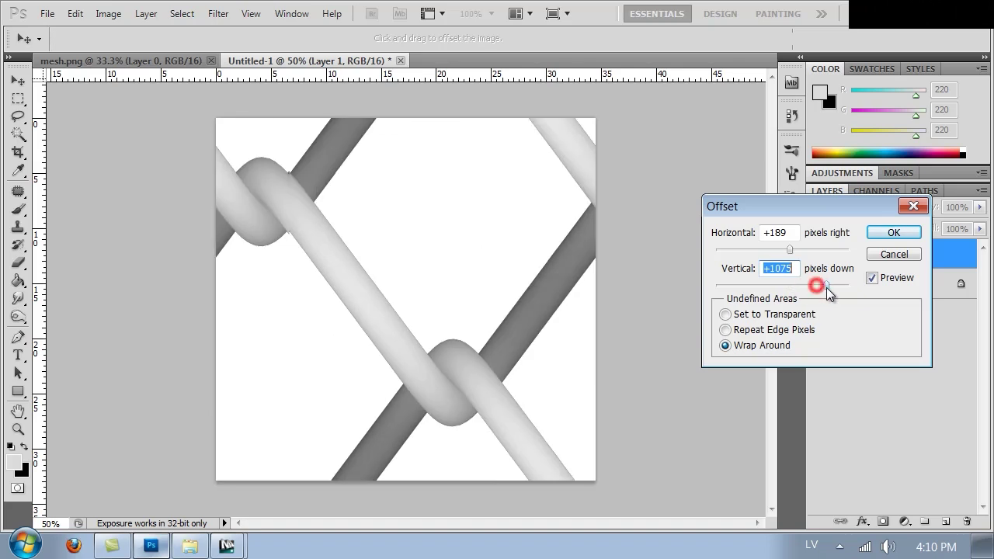
{"action": "left_click", "coordinate": [893, 232]}
Return to mesh.png and trim the tile selection's left edge to meet the exact corner where the wires cross.
{"action": "key", "text": "m"}
{"action": "key", "text": "ctrl+Tab"}
{"action": "key", "text": "ctrl+plus"}
{"action": "key", "text": "ctrl+plus"}
{"action": "left_click_drag", "start_coordinate": [413, 212], "coordinate": [540, 381]}
{"action": "key", "text": "ctrl+plus"}
{"action": "key", "text": "ctrl+plus"}
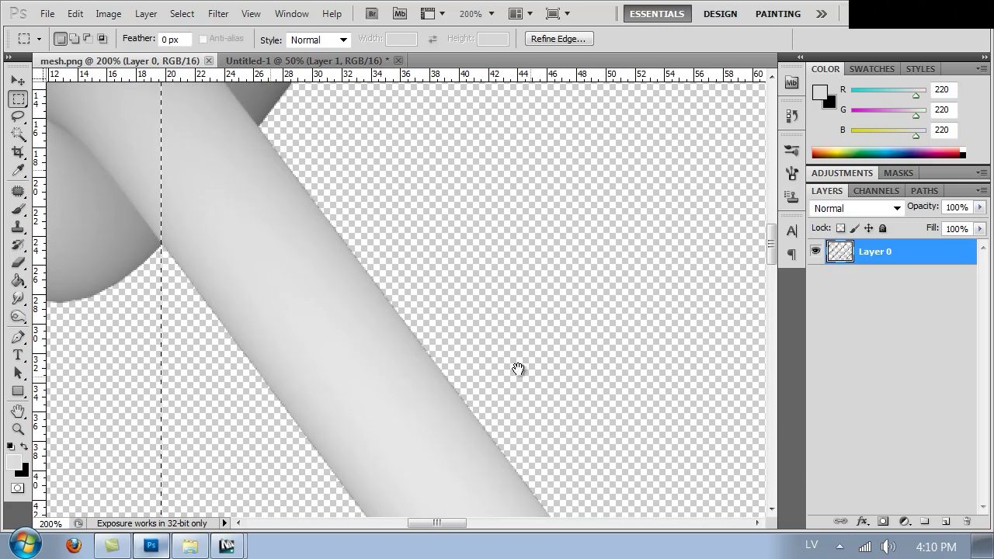
{"action": "left_click_drag", "start_coordinate": [336, 234], "coordinate": [420, 353]}
{"action": "left_click_drag", "start_coordinate": [225, 112], "coordinate": [269, 491], "text": "alt"}
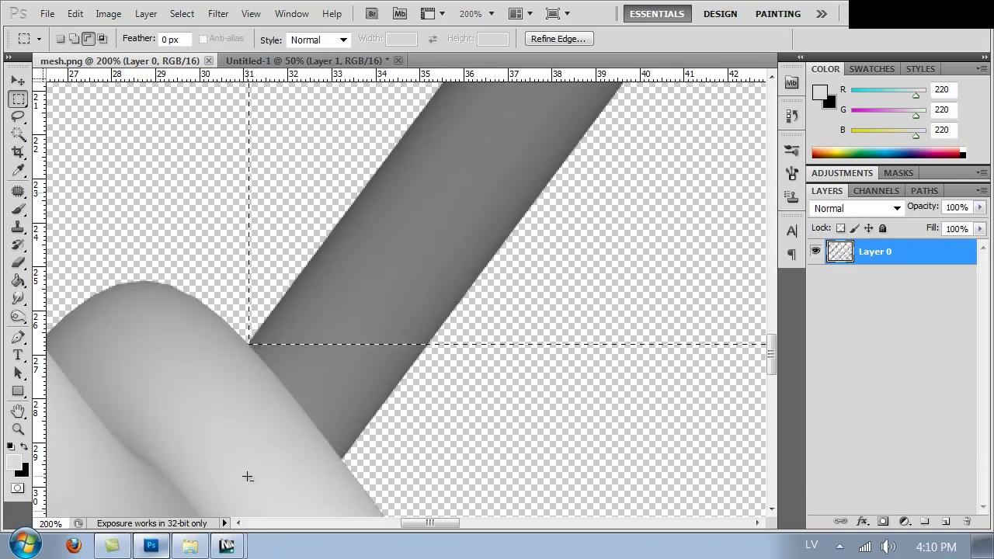
Trim the tile selection's right edge to the matching corner of the neighbouring wire joint.
{"action": "left_click_drag", "start_coordinate": [567, 262], "coordinate": [233, 251]}
{"action": "left_click", "coordinate": [266, 251]}
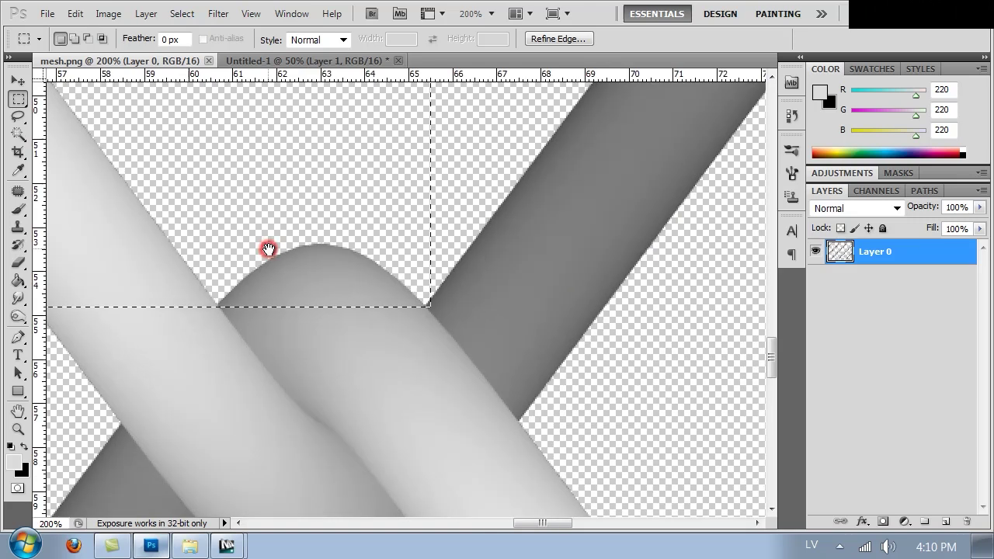
{"action": "left_click_drag", "start_coordinate": [150, 237], "coordinate": [147, 264]}
{"action": "left_click", "coordinate": [289, 274]}
{"action": "left_click_drag", "start_coordinate": [658, 259], "coordinate": [233, 260]}
{"action": "left_click_drag", "start_coordinate": [364, 274], "coordinate": [387, 276]}
{"action": "left_click_drag", "start_coordinate": [187, 327], "coordinate": [166, 259], "text": "alt"}
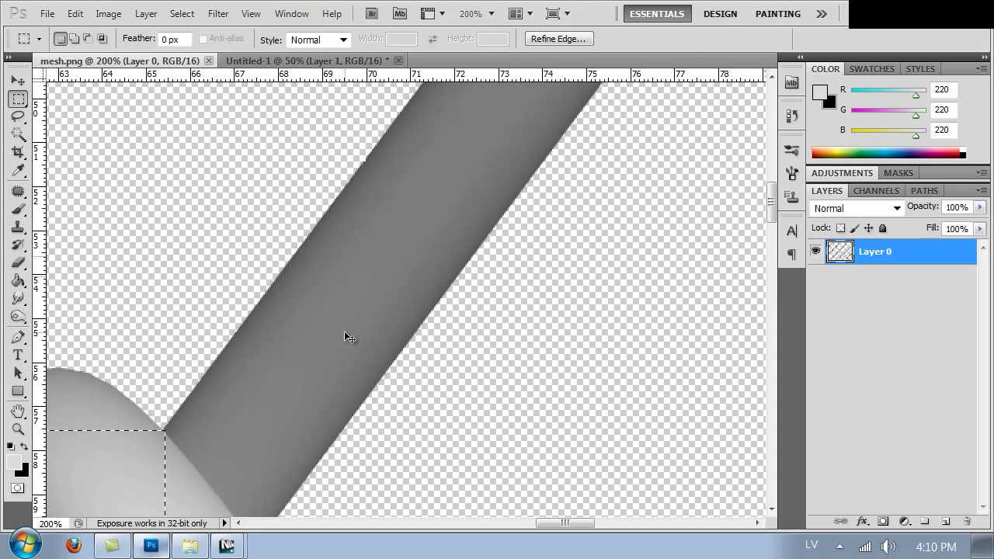
Copy the refined tile into another new document and reapply the last Offset filter to check the seams.
{"action": "key", "text": "ctrl+n"}
{"action": "key", "text": "Return"}
{"action": "key", "text": "ctrl+v"}
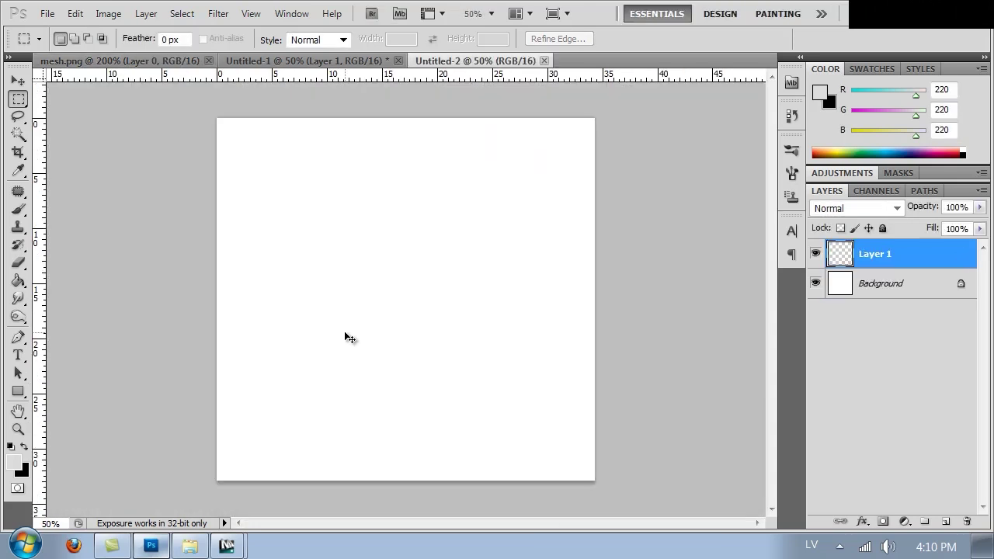
{"action": "left_click", "coordinate": [218, 13]}
{"action": "left_click", "coordinate": [222, 31]}
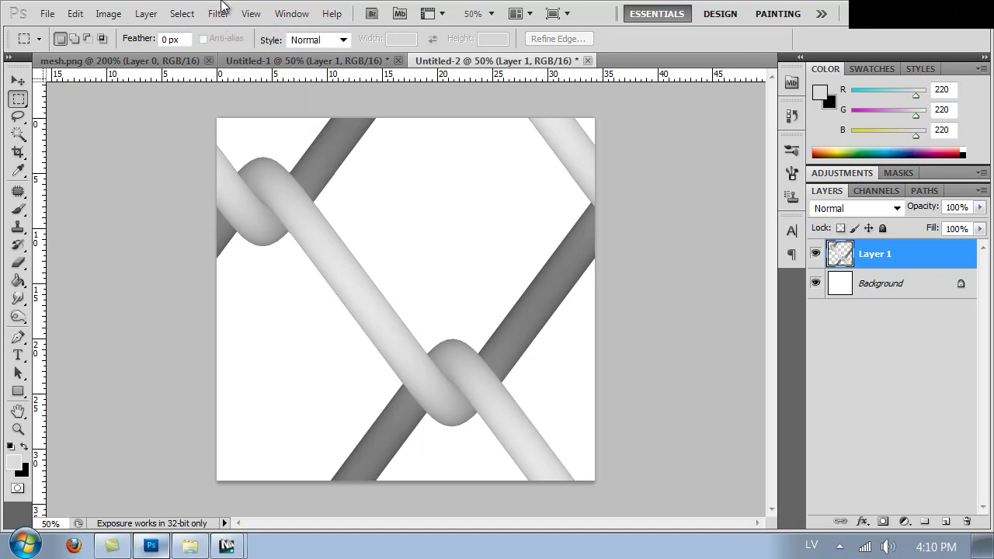
Undo the last offset on the tile and preview other horizontal wrap-around offsets to check its seams, without applying them.
{"action": "key", "text": "ctrl+f"}
{"action": "left_click", "coordinate": [218, 13]}
{"action": "mouse_move", "coordinate": [407, 397]}
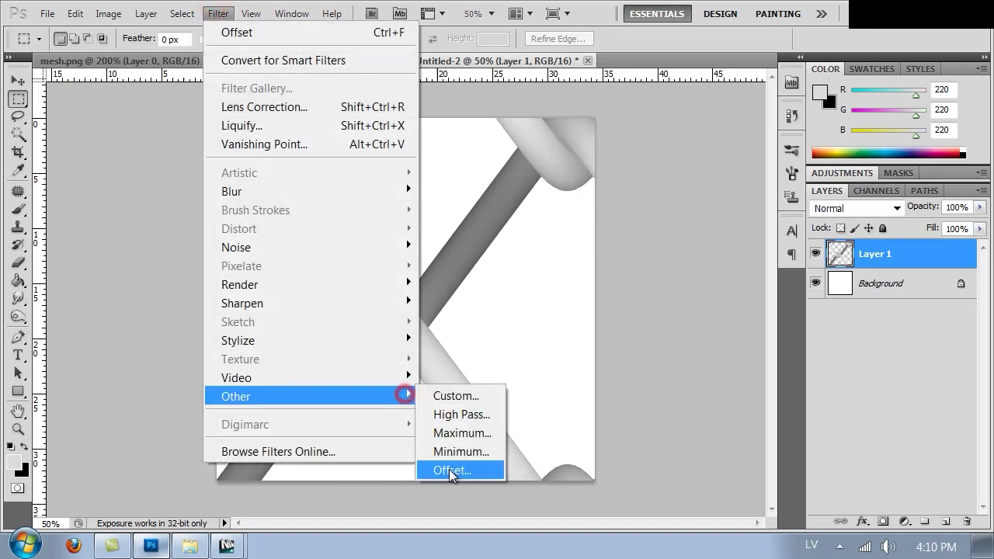
{"action": "left_click", "coordinate": [458, 469]}
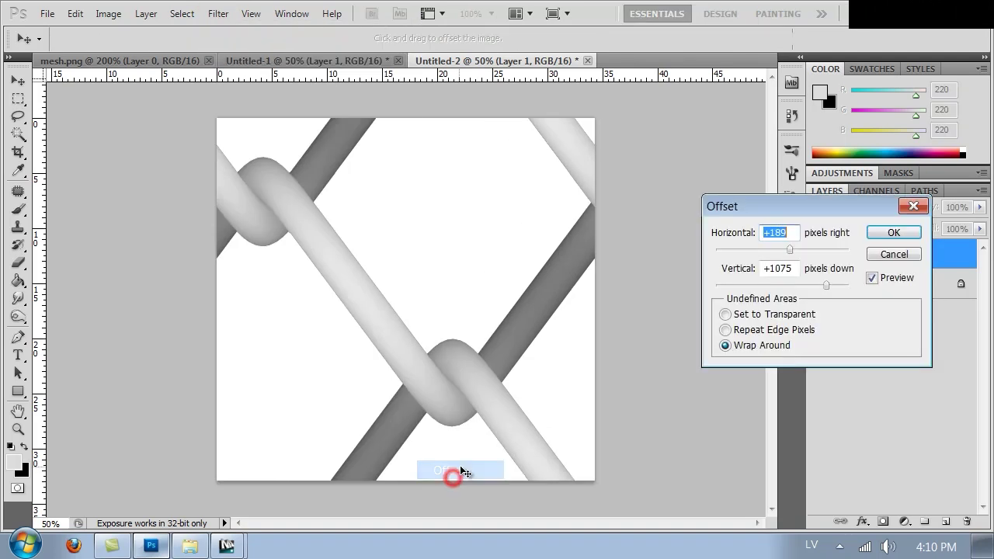
{"action": "left_click", "coordinate": [808, 249]}
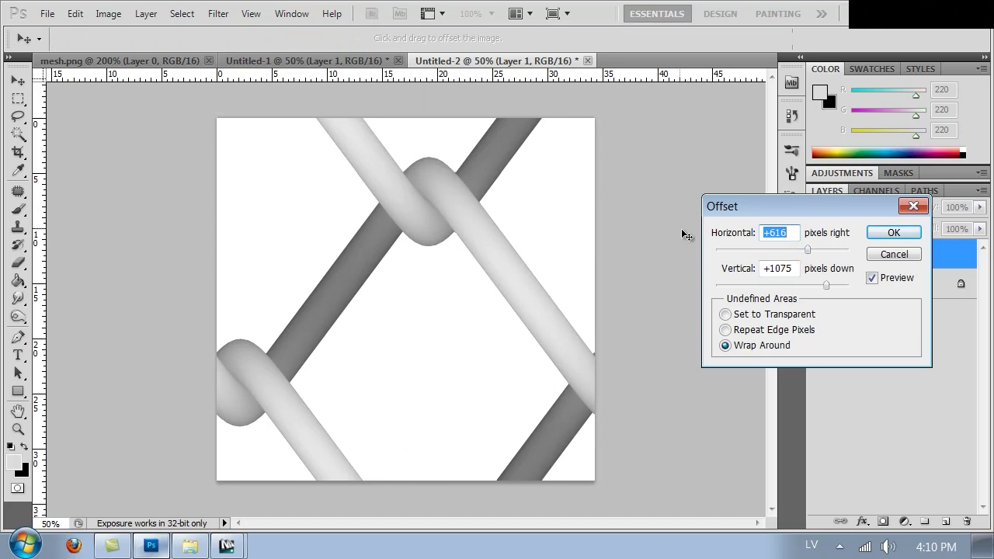
{"action": "left_click_drag", "start_coordinate": [808, 249], "coordinate": [779, 251]}
{"action": "left_click", "coordinate": [894, 256]}
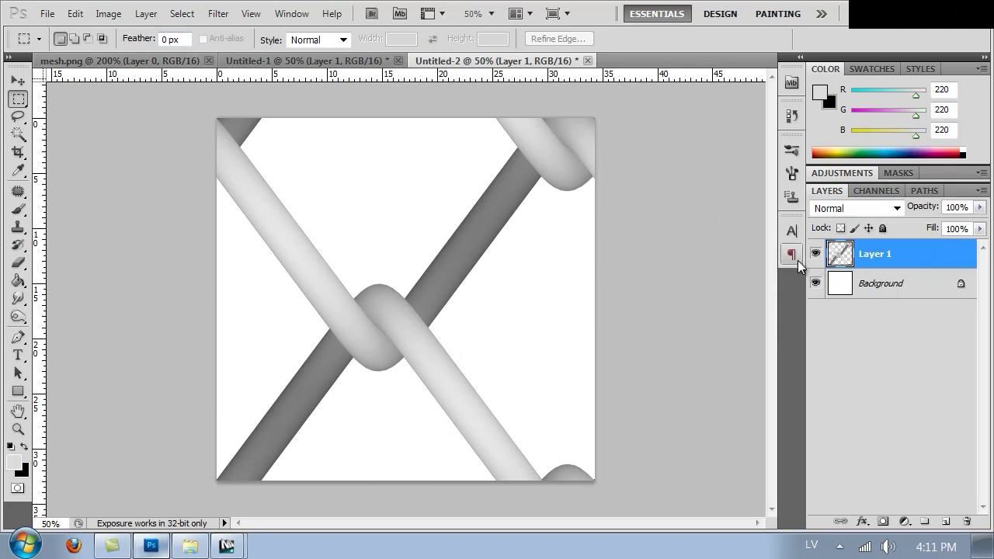
Increase the wire layer's contrast with Levels, setting the input black point to 65 and the white point to 227.
{"action": "key", "text": "ctrl+l"}
{"action": "left_click_drag", "start_coordinate": [852, 308], "coordinate": [830, 308]}
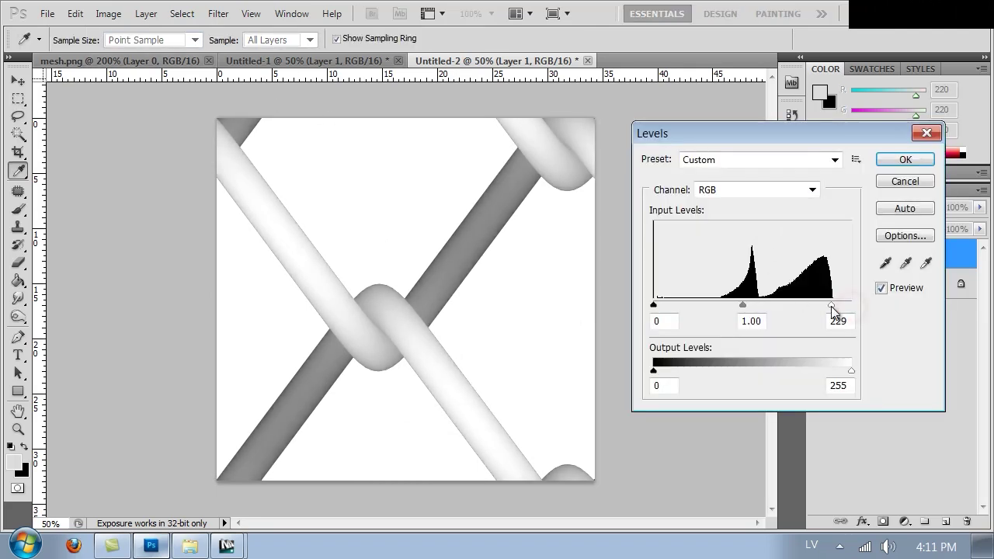
{"action": "left_click_drag", "start_coordinate": [653, 307], "coordinate": [709, 314]}
{"action": "left_click_drag", "start_coordinate": [831, 308], "coordinate": [829, 307]}
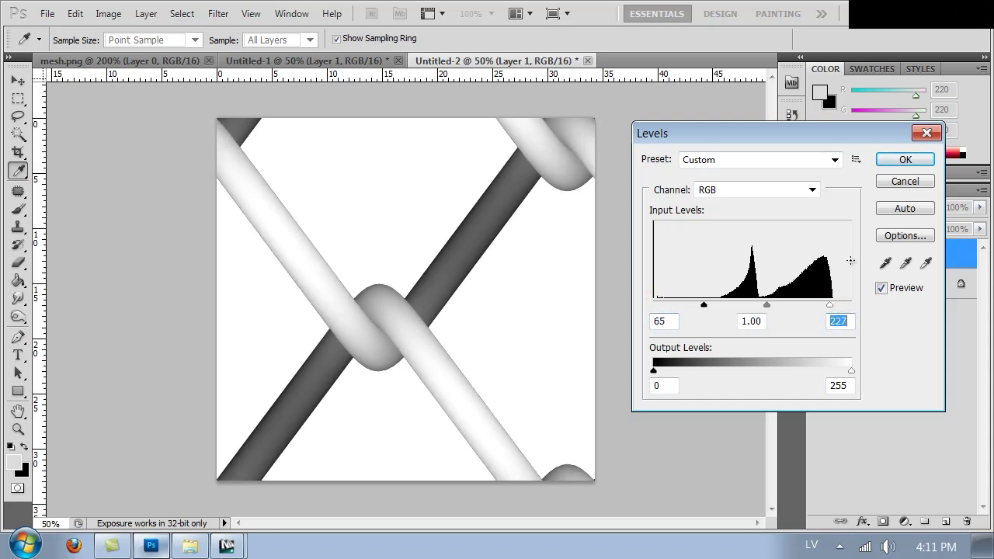
{"action": "left_click", "coordinate": [907, 159]}
Darken the Background layer to mid grey using Hue/Saturation with a lightness of -47.
{"action": "left_click", "coordinate": [852, 285]}
{"action": "key", "text": "ctrl+u"}
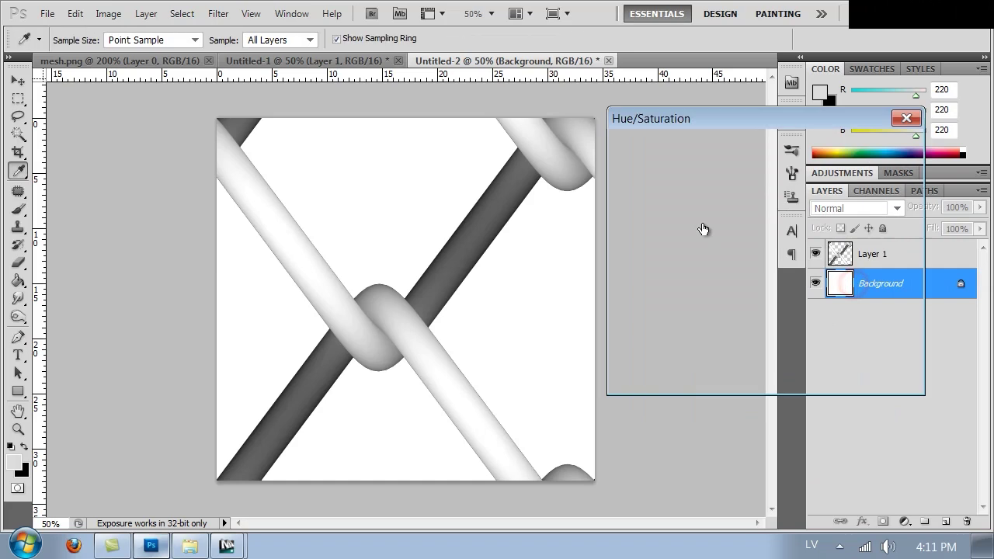
{"action": "left_click_drag", "start_coordinate": [730, 308], "coordinate": [695, 314]}
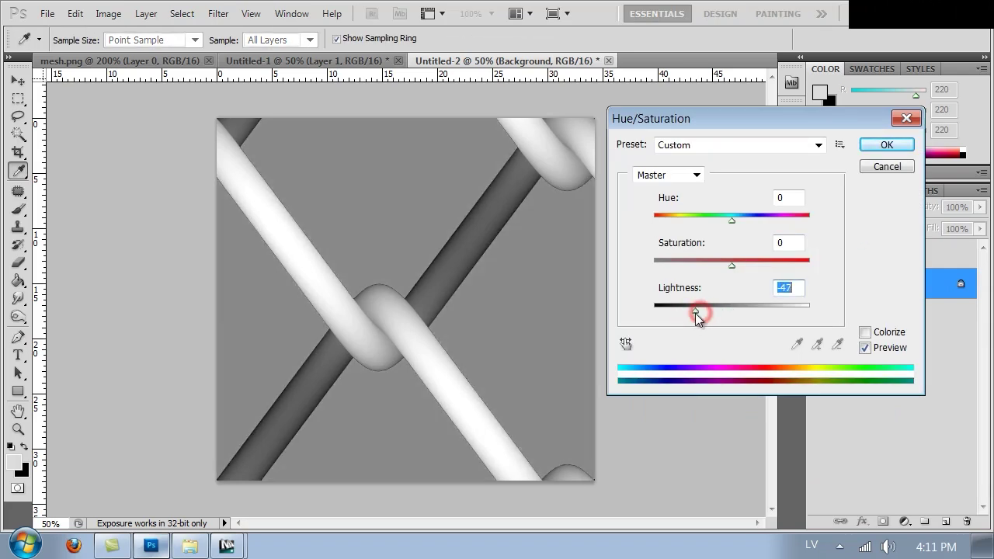
{"action": "left_click", "coordinate": [890, 147]}
Save the tile in the Textures folder as a PNG named Mesh_bump, accepting the PNG options.
{"action": "key", "text": "ctrl+s"}
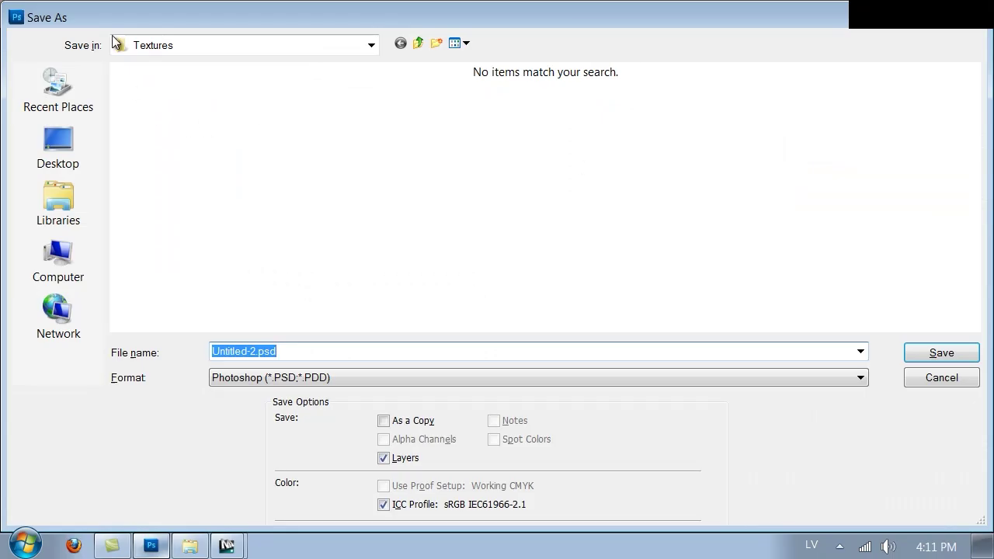
{"action": "left_click", "coordinate": [272, 377]}
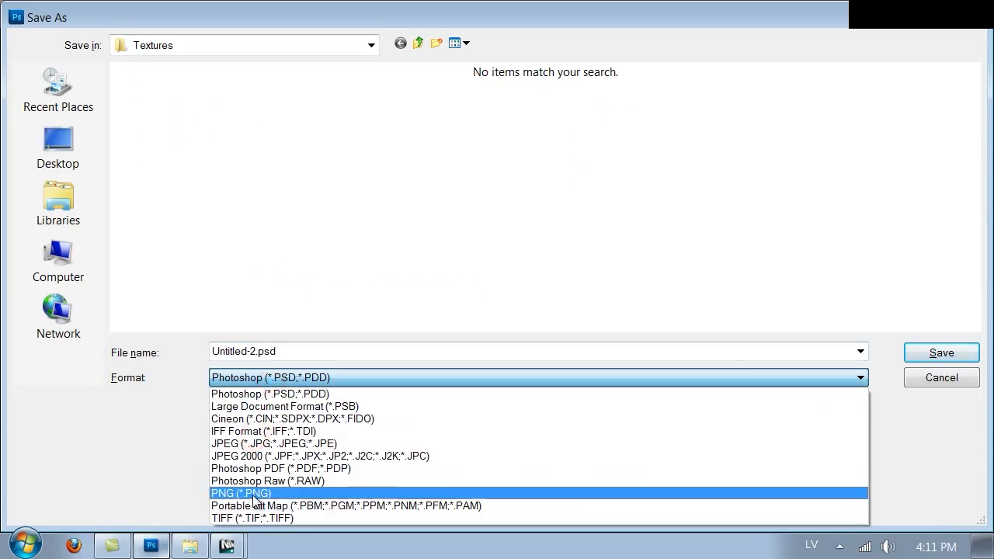
{"action": "left_click", "coordinate": [256, 493]}
{"action": "double_click", "coordinate": [278, 352]}
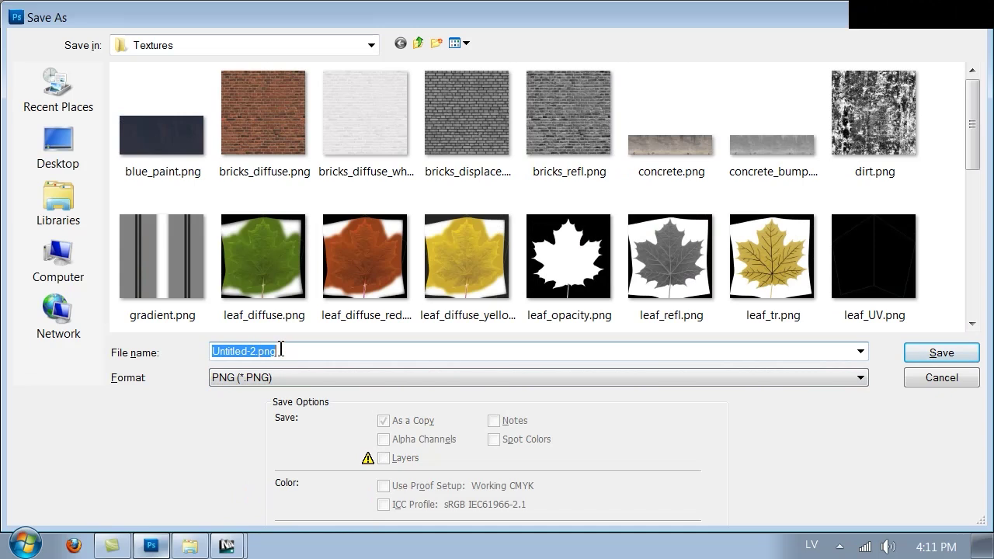
{"action": "type", "text": "Mesh_"}
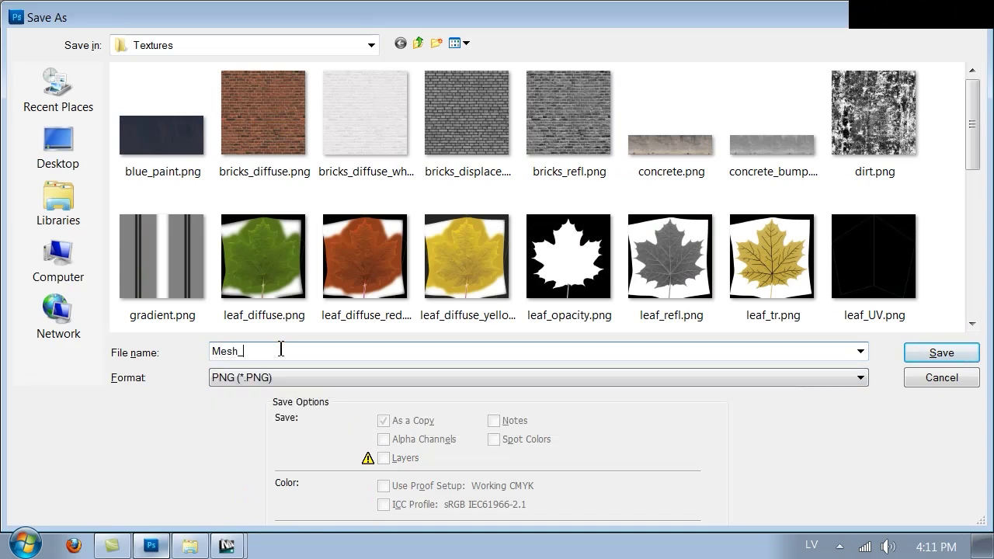
{"action": "type", "text": "bump"}
{"action": "key", "text": "Return"}
{"action": "key", "text": "Return"}
Turn the Background layer black using Hue/Saturation with a lightness of -100.
{"action": "left_click", "coordinate": [842, 261]}
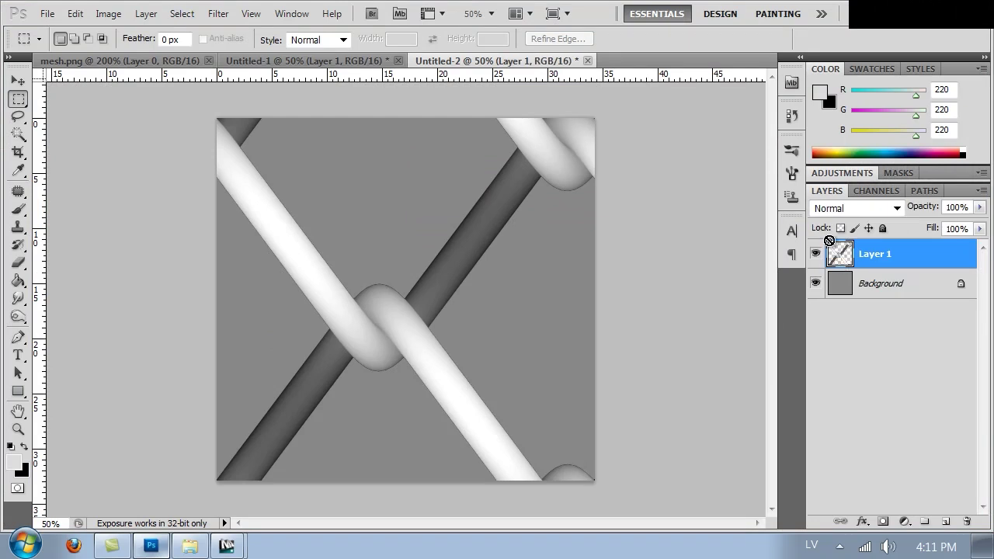
{"action": "left_click", "coordinate": [843, 284]}
{"action": "key", "text": "ctrl+u"}
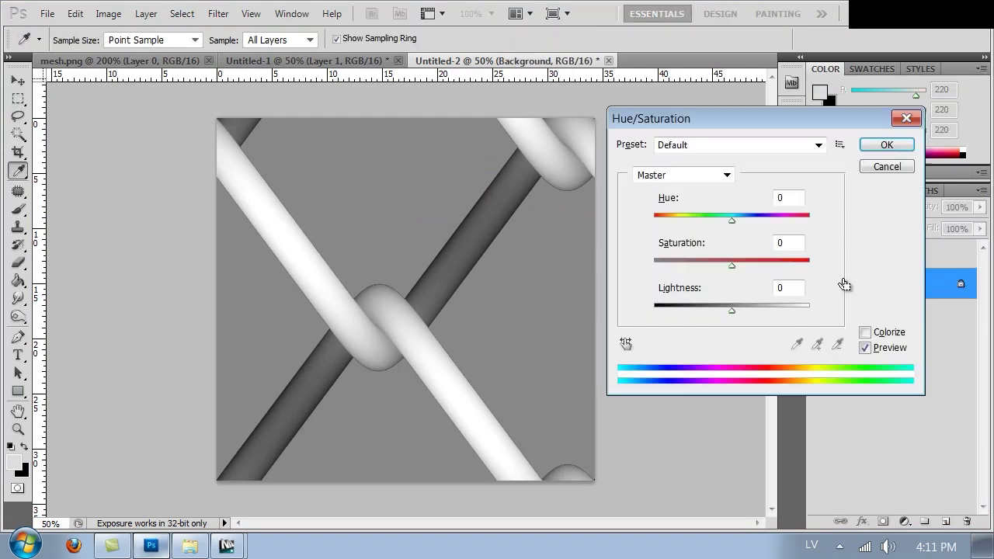
{"action": "left_click_drag", "start_coordinate": [705, 309], "coordinate": [700, 305]}
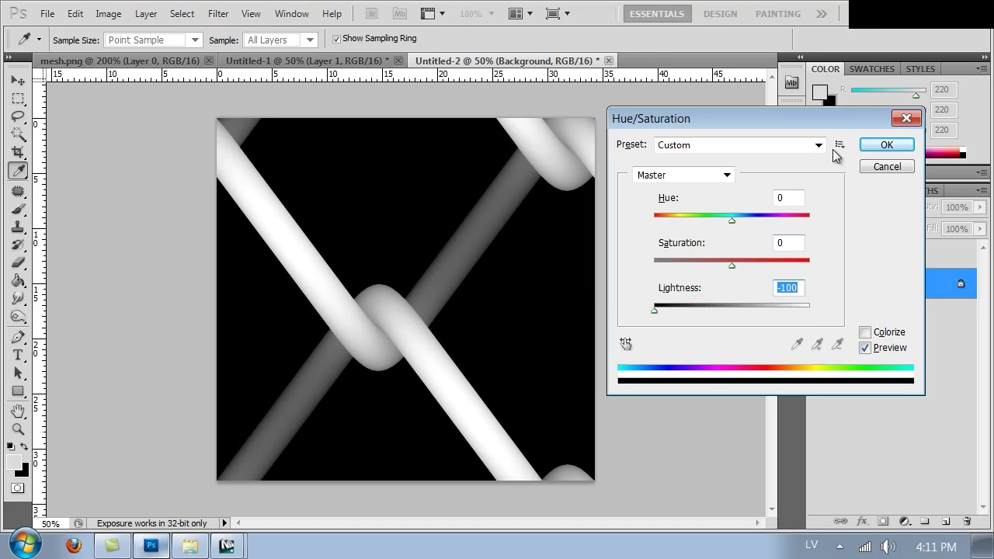
{"action": "left_click", "coordinate": [885, 146]}
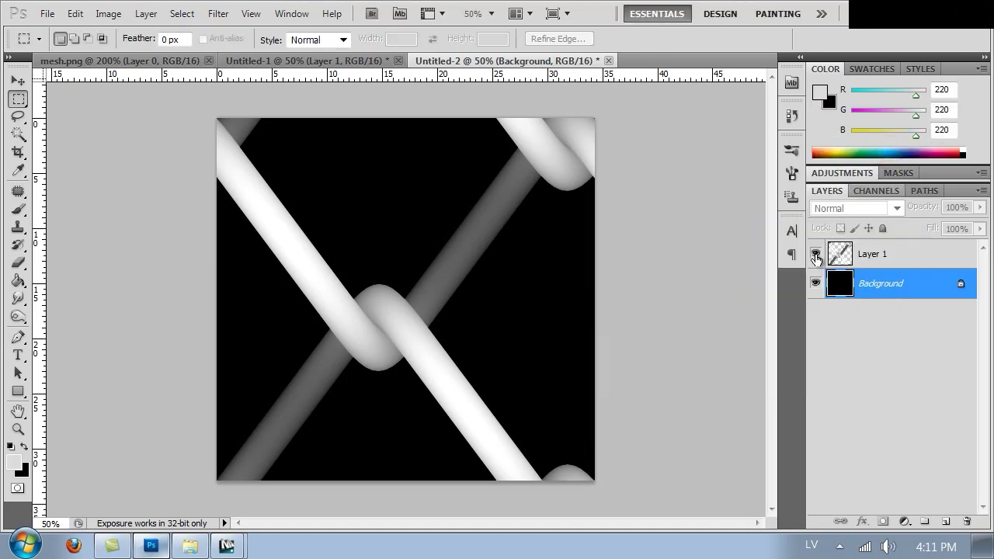
Turn the wires on Layer 1 pure white by raising their Hue/Saturation lightness to the maximum.
{"action": "left_click", "coordinate": [844, 254]}
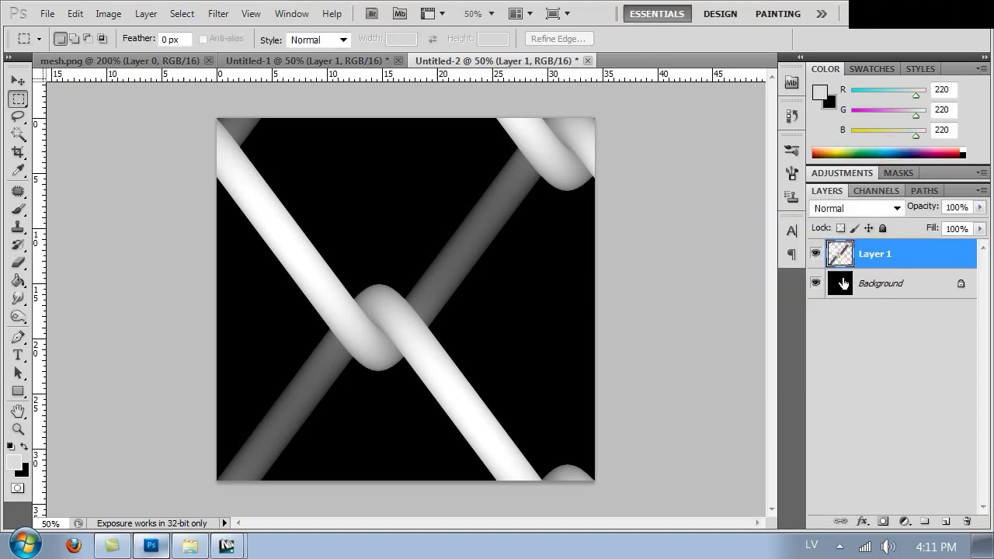
{"action": "key", "text": "ctrl+u"}
{"action": "left_click_drag", "start_coordinate": [778, 311], "coordinate": [810, 310]}
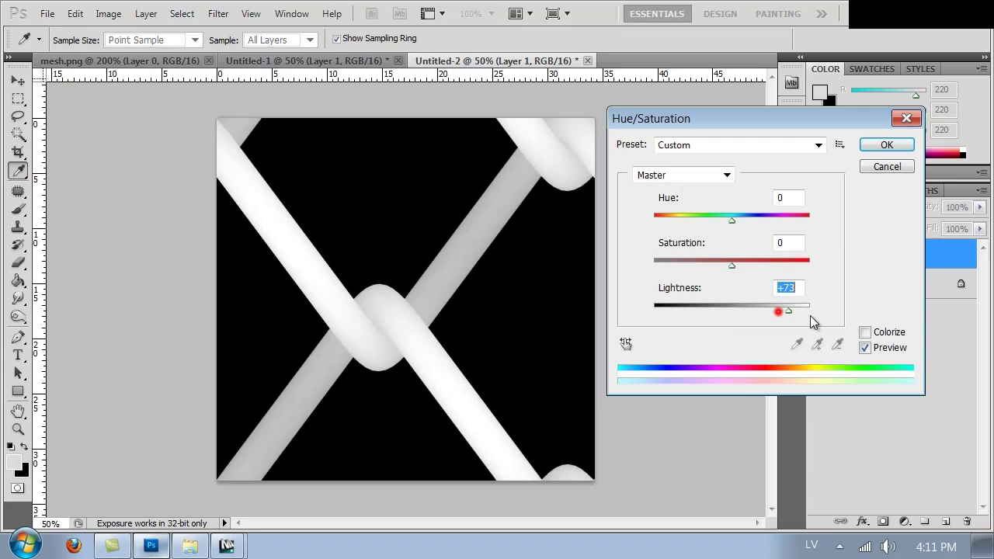
{"action": "left_click", "coordinate": [886, 151]}
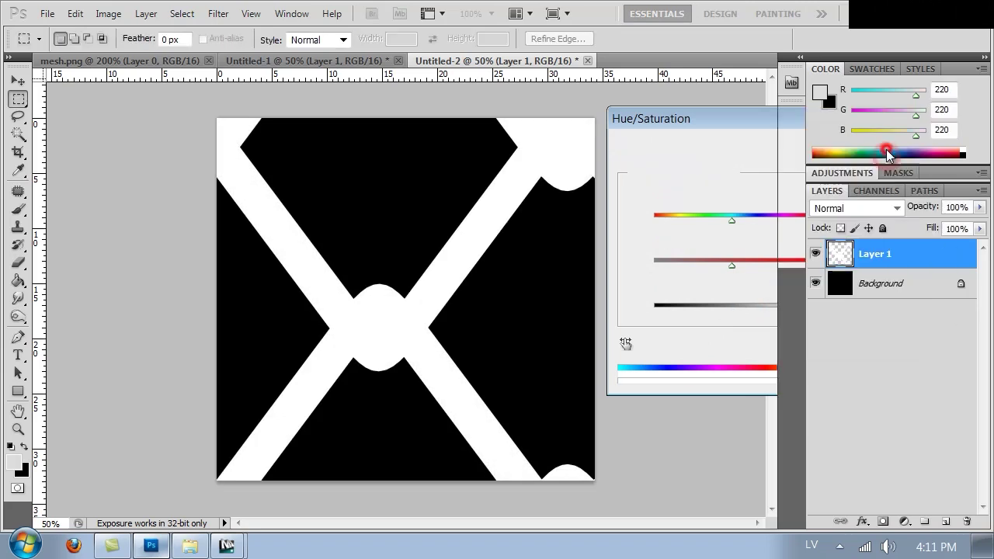
Save the black-and-white tile in the Textures folder as a PNG named mesh_op, accepting the PNG options.
{"action": "key", "text": "ctrl+shift+s"}
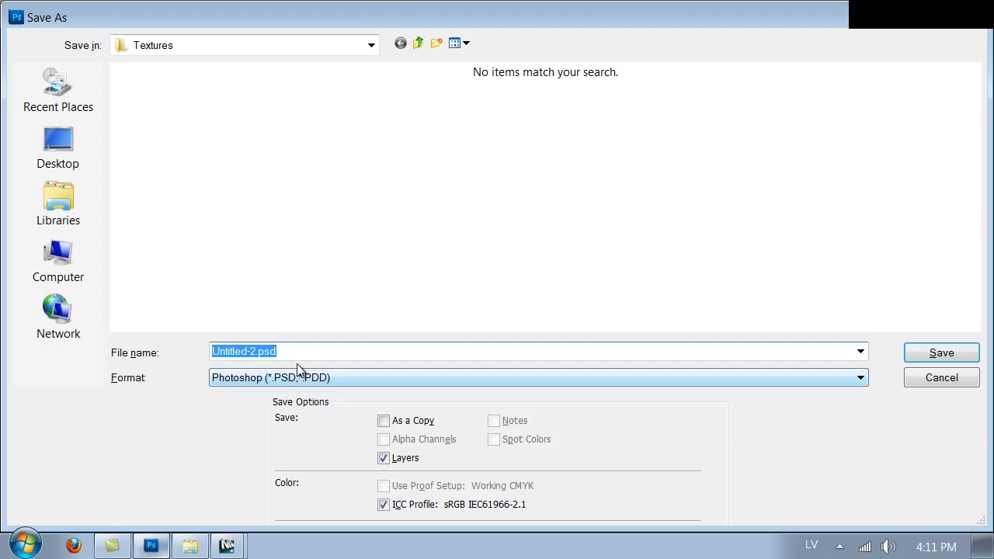
{"action": "type", "text": "mesh_op"}
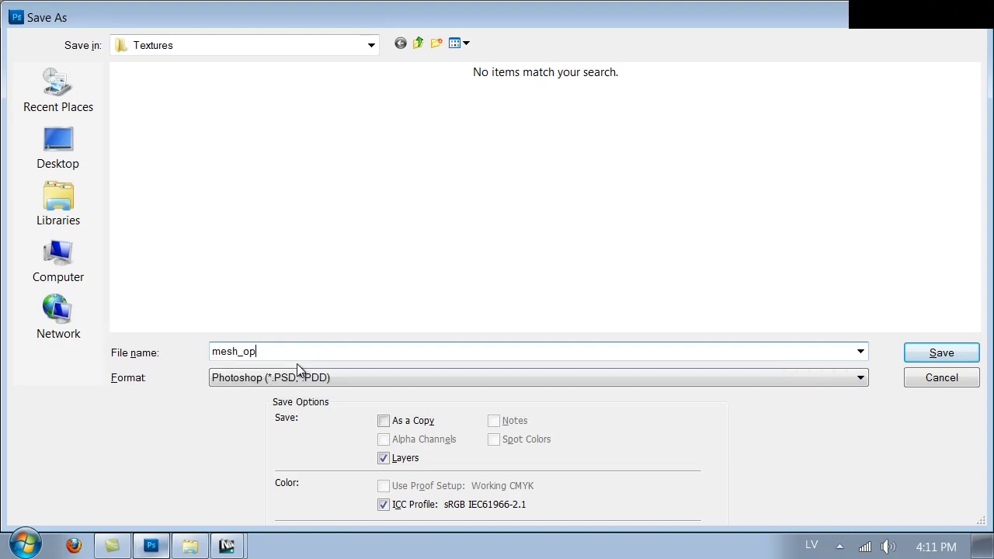
{"action": "left_click", "coordinate": [344, 378]}
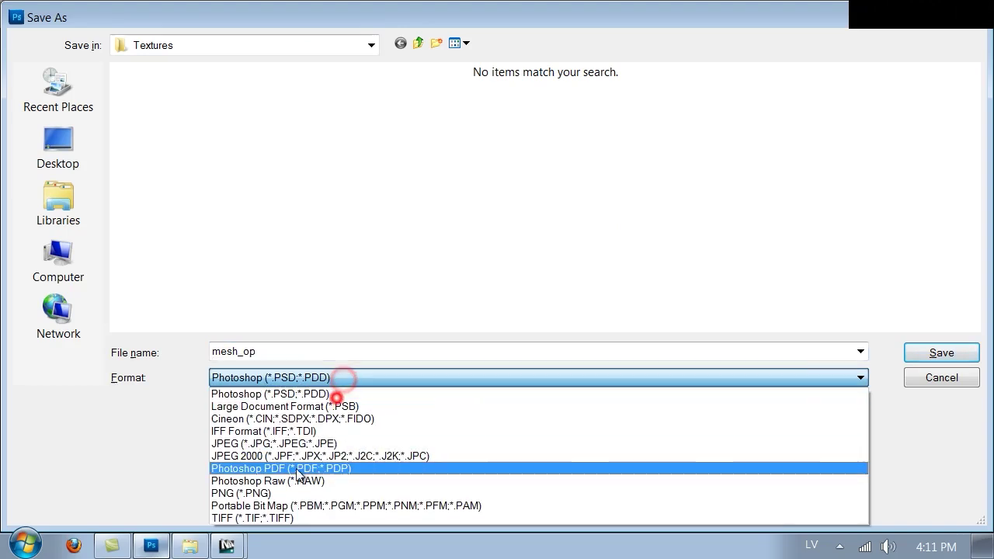
{"action": "left_click", "coordinate": [261, 494]}
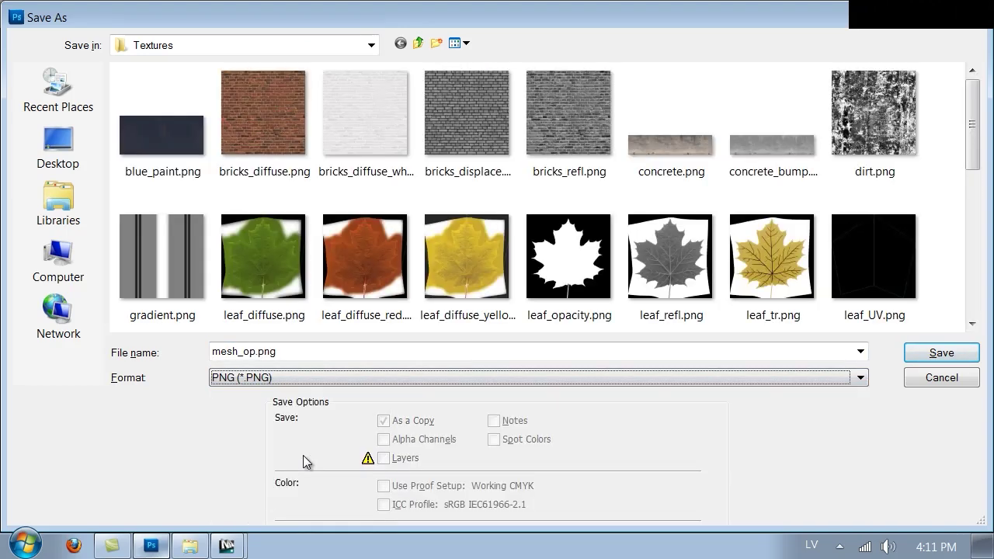
{"action": "left_click", "coordinate": [923, 346]}
{"action": "left_click", "coordinate": [527, 197]}
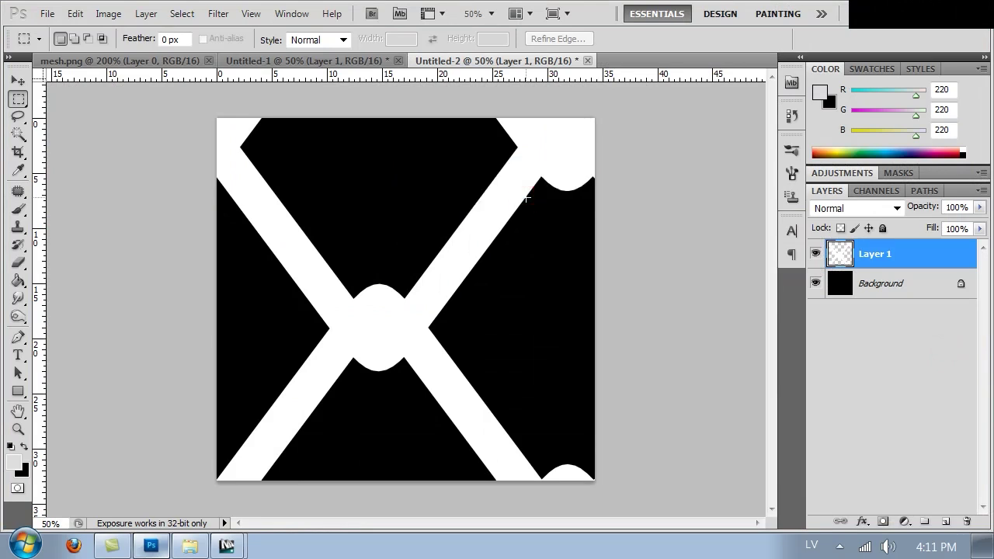
Switch to 3ds Max and close the Render Setup and V-Ray messages windows.
{"action": "mouse_move", "coordinate": [226, 545]}
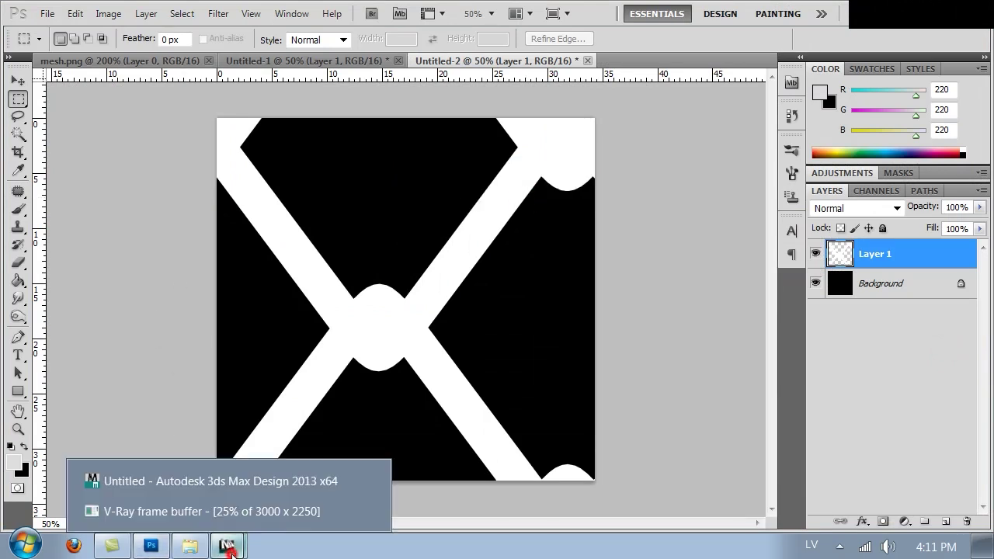
{"action": "left_click", "coordinate": [210, 496]}
{"action": "left_click", "coordinate": [780, 32]}
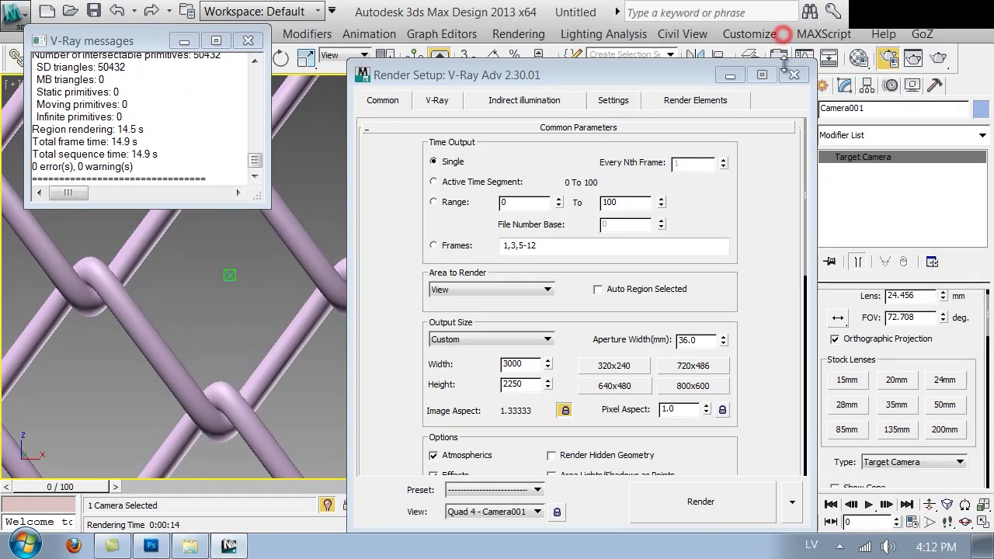
{"action": "left_click", "coordinate": [782, 68]}
{"action": "left_click", "coordinate": [248, 40]}
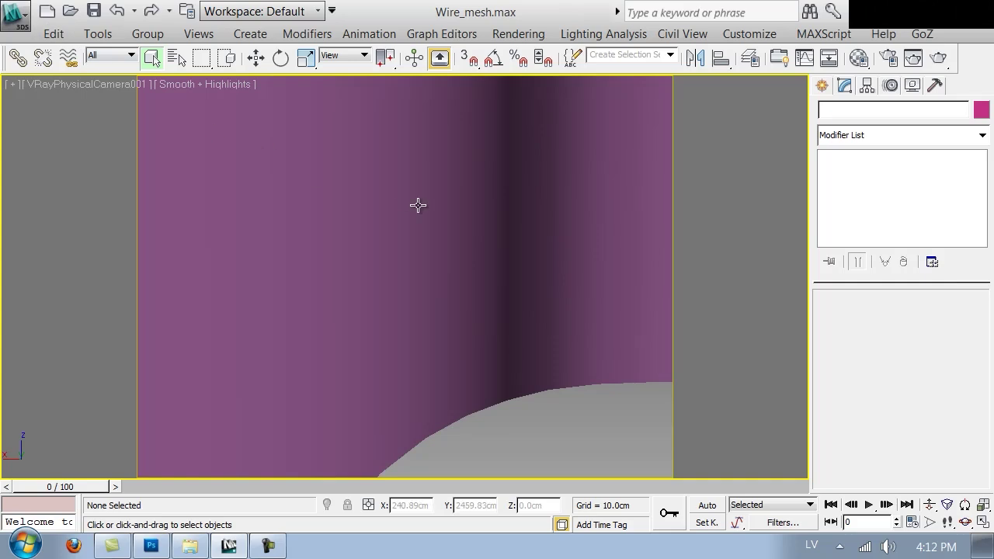
Walk the physical camera backwards and turn it to frame more of the curved wall in Wire_mesh.max.
{"action": "key", "text": "Up"}
{"action": "left_click_drag", "start_coordinate": [505, 304], "coordinate": [300, 274]}
{"action": "key", "text": "Down"}
{"action": "key", "text": "Down"}
{"action": "left_click_drag", "start_coordinate": [451, 192], "coordinate": [376, 259]}
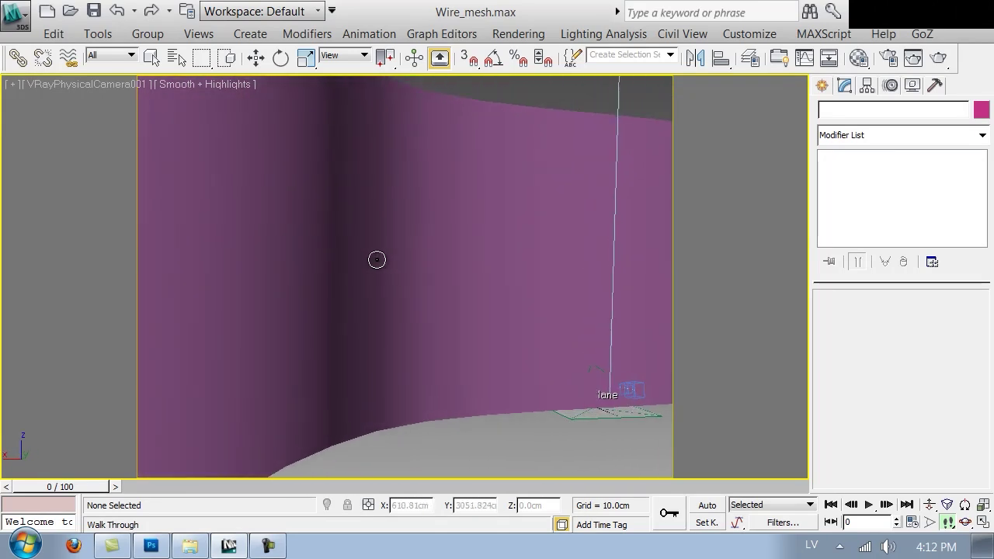
{"action": "right_click", "coordinate": [376, 259]}
Load a new VRayMtl into the first Material Editor slot.
{"action": "key", "text": "m"}
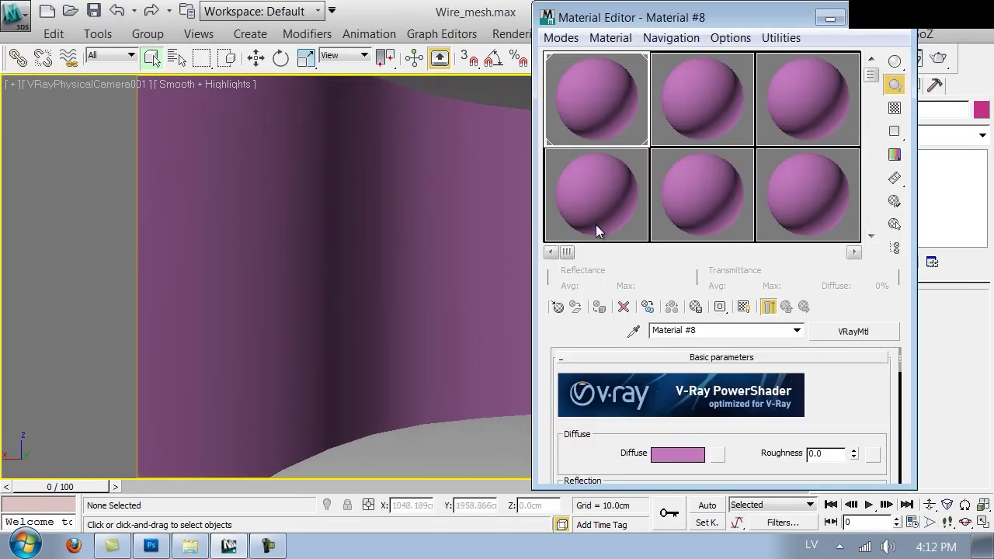
{"action": "left_click", "coordinate": [557, 308]}
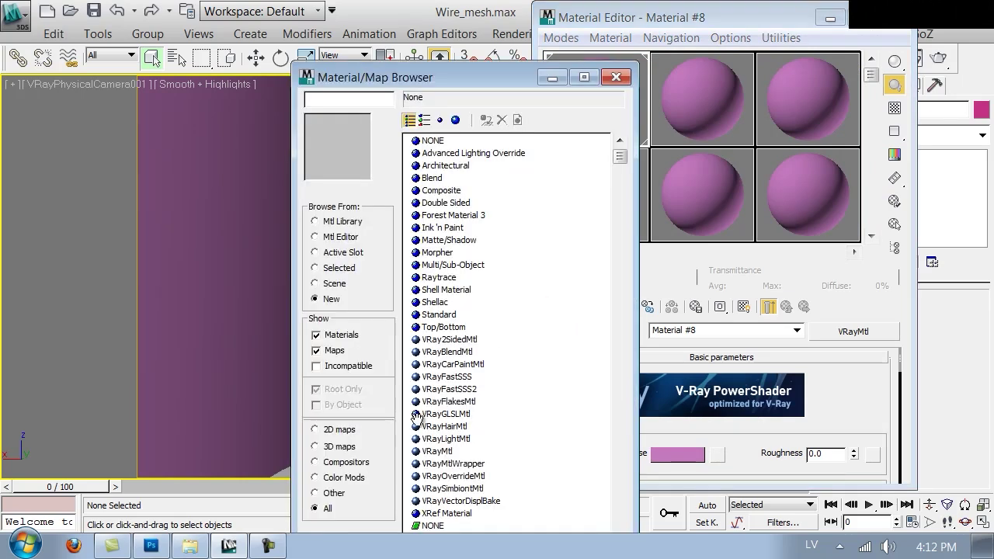
{"action": "double_click", "coordinate": [429, 451]}
{"action": "double_click", "coordinate": [430, 451]}
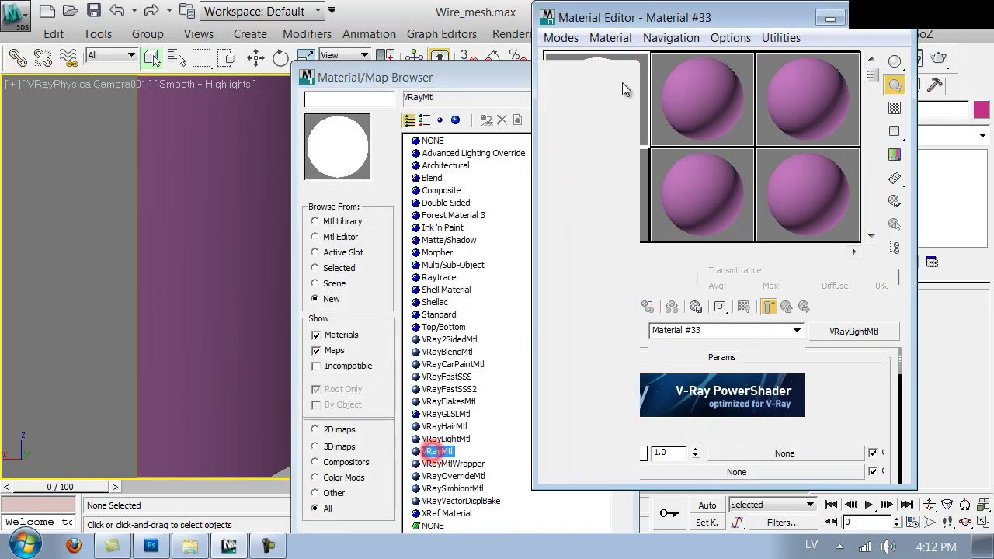
{"action": "left_click", "coordinate": [481, 71]}
{"action": "left_click", "coordinate": [615, 77]}
Load mesh_op.png from the VOL2 Textures folder as a Bitmap into the material's Opacity map slot.
{"action": "scroll", "coordinate": [712, 402], "scroll_direction": "down", "scroll_amount": 10}
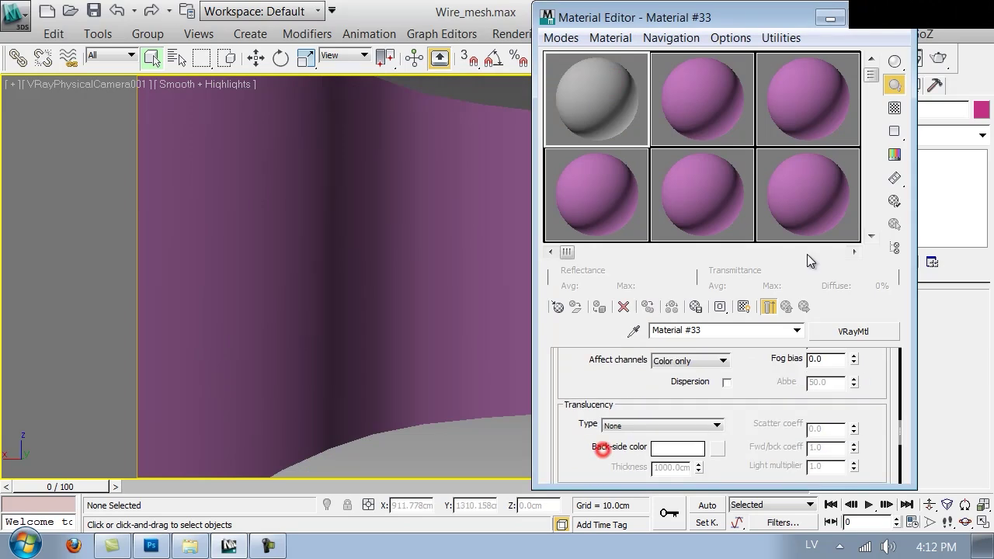
{"action": "left_click", "coordinate": [704, 429]}
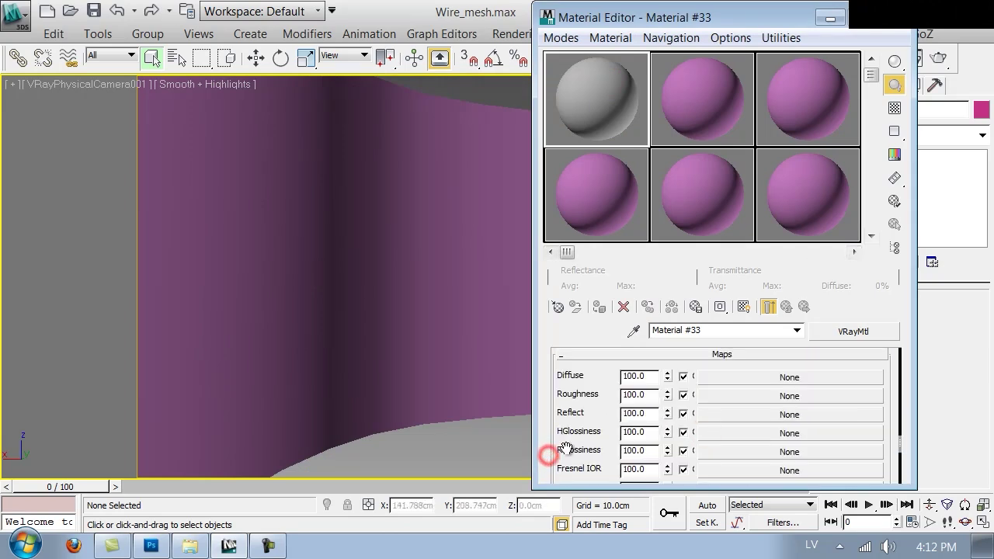
{"action": "left_click_drag", "start_coordinate": [564, 447], "coordinate": [652, 367]}
{"action": "left_click", "coordinate": [716, 399]}
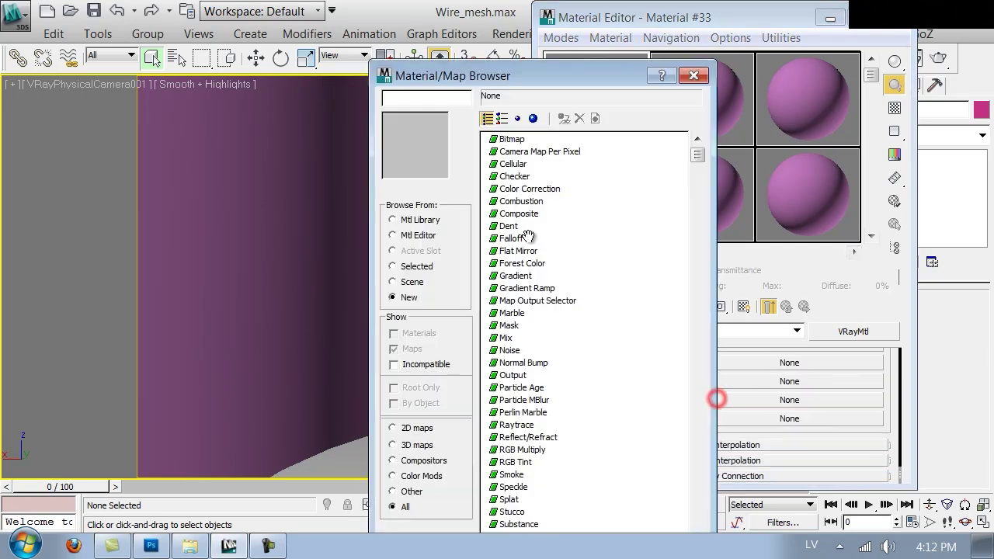
{"action": "double_click", "coordinate": [503, 139]}
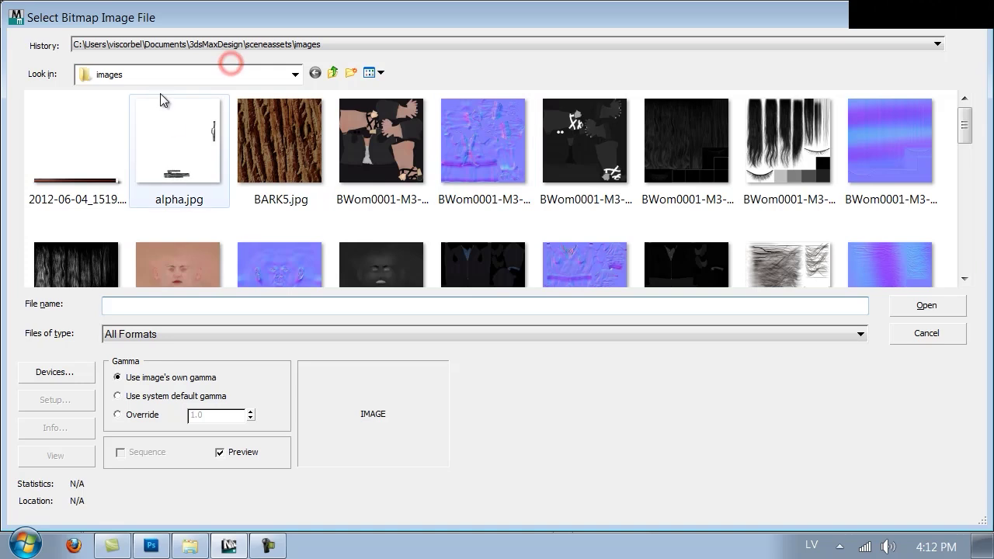
{"action": "left_click", "coordinate": [145, 69]}
{"action": "left_click", "coordinate": [117, 264]}
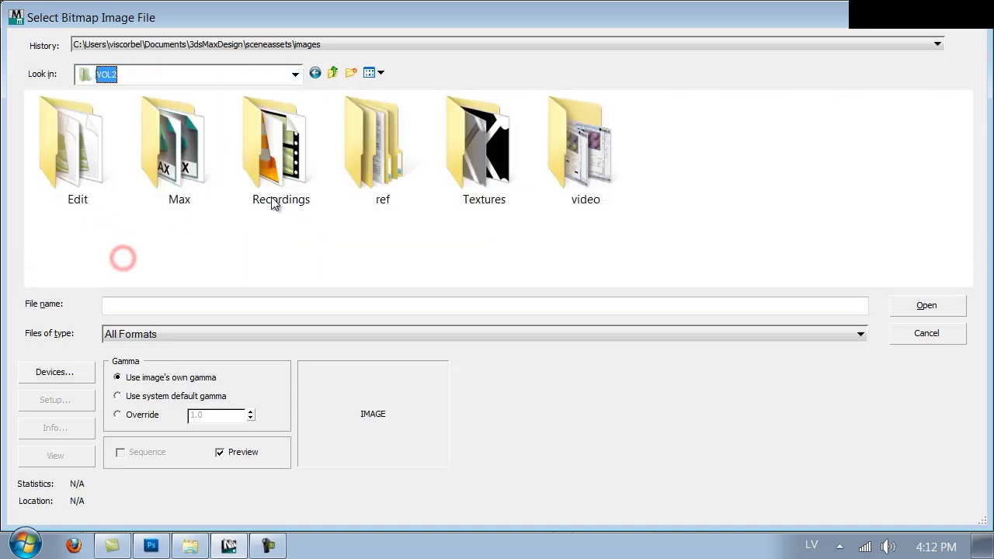
{"action": "double_click", "coordinate": [518, 161]}
{"action": "left_click", "coordinate": [517, 161]}
{"action": "scroll", "coordinate": [543, 167], "scroll_direction": "down", "scroll_amount": 5}
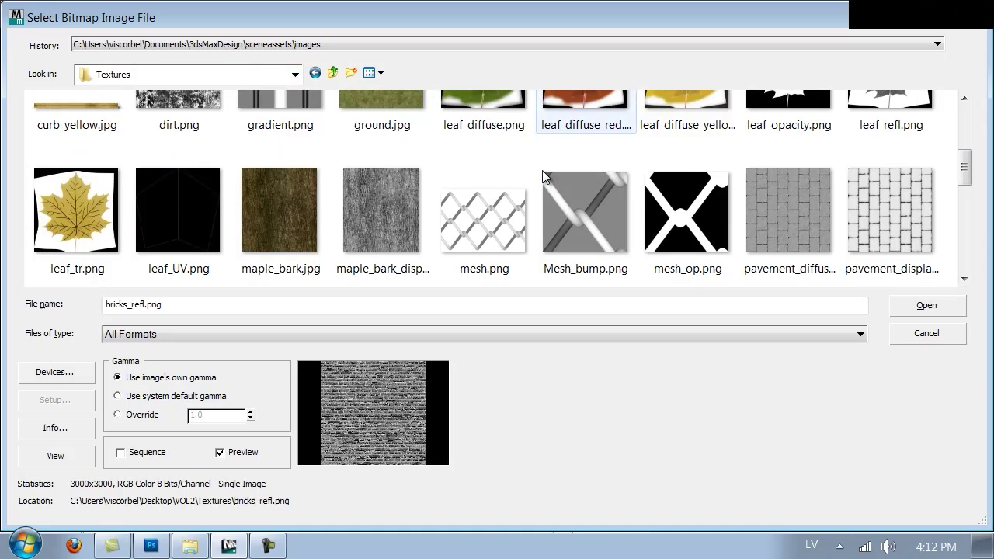
{"action": "double_click", "coordinate": [689, 175]}
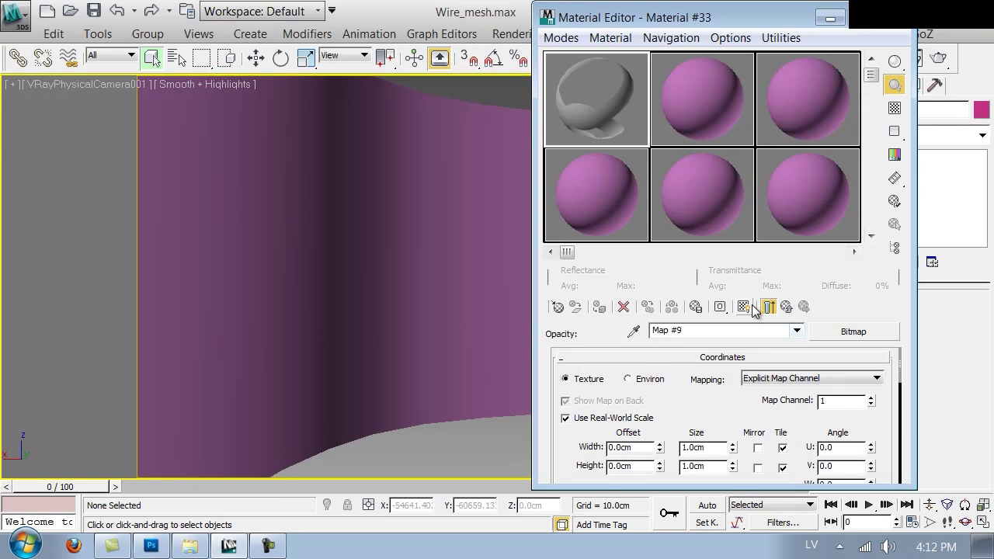
Show the opacity map in the viewport and assign the material to the curved wall.
{"action": "left_click", "coordinate": [745, 308]}
{"action": "left_click_drag", "start_coordinate": [578, 103], "coordinate": [377, 179]}
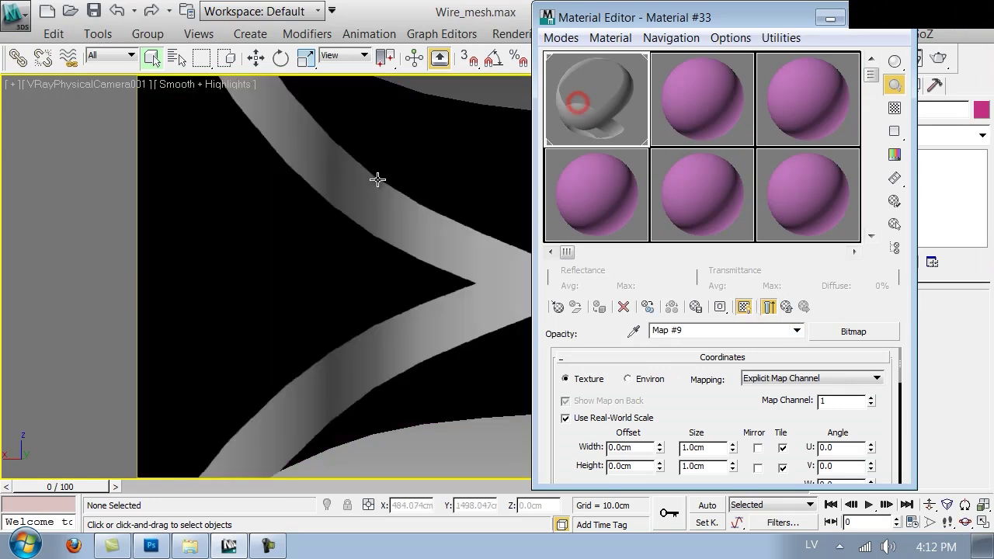
Disable real-world scale on the opacity map and set its tiling to U 100 and V 40.
{"action": "left_click", "coordinate": [613, 417]}
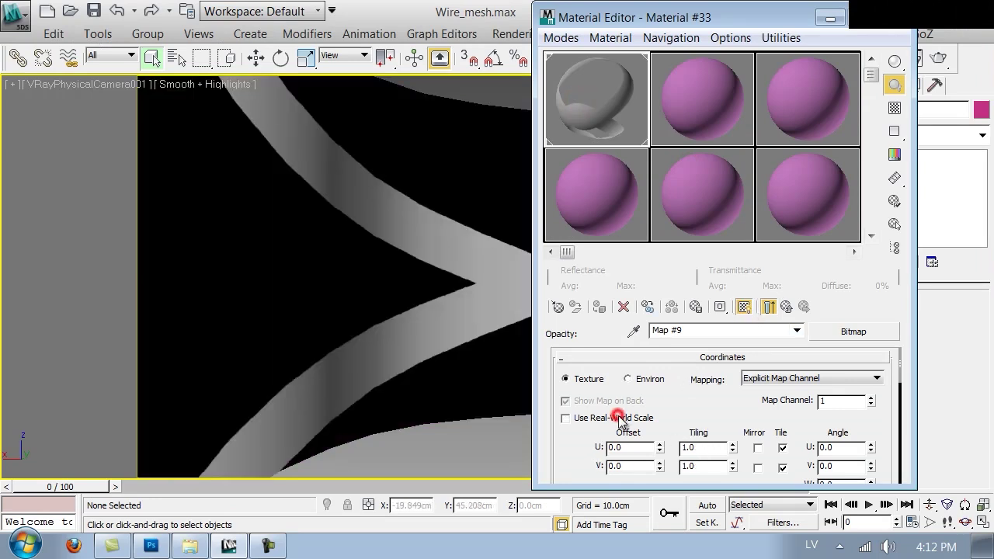
{"action": "double_click", "coordinate": [698, 448]}
{"action": "type", "text": "100"}
{"action": "key", "text": "Return"}
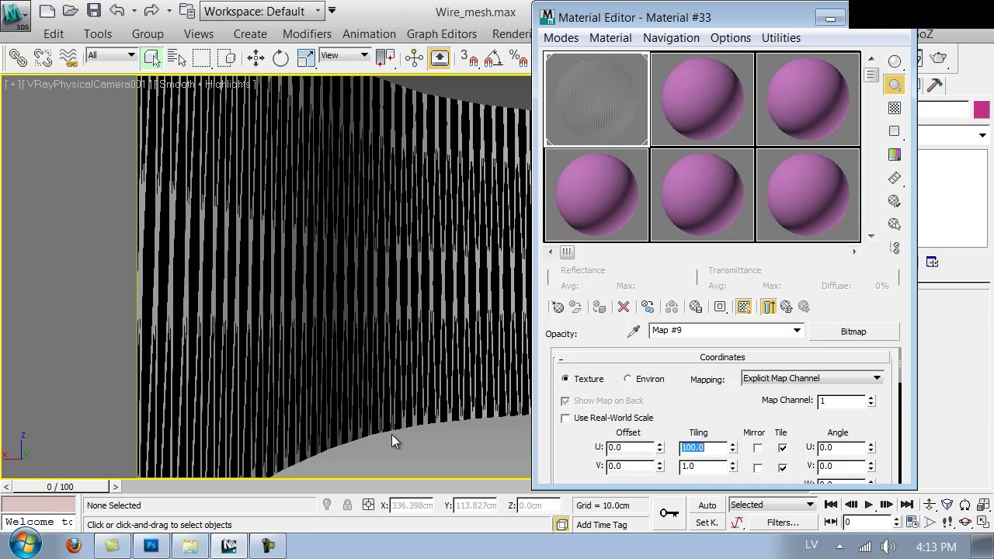
{"action": "type", "text": "0"}
{"action": "type", "text": "50"}
{"action": "key", "text": "Return"}
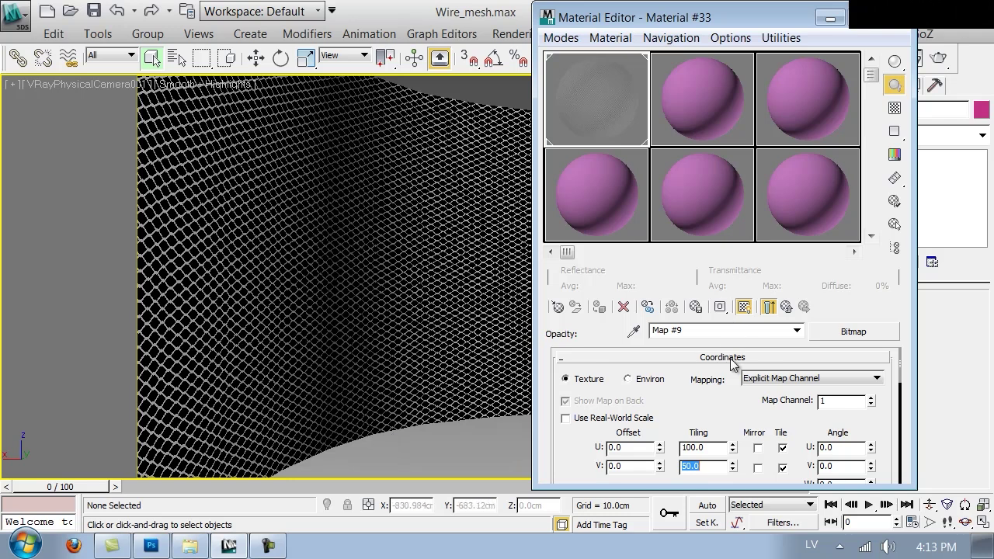
{"action": "key", "text": "Return"}
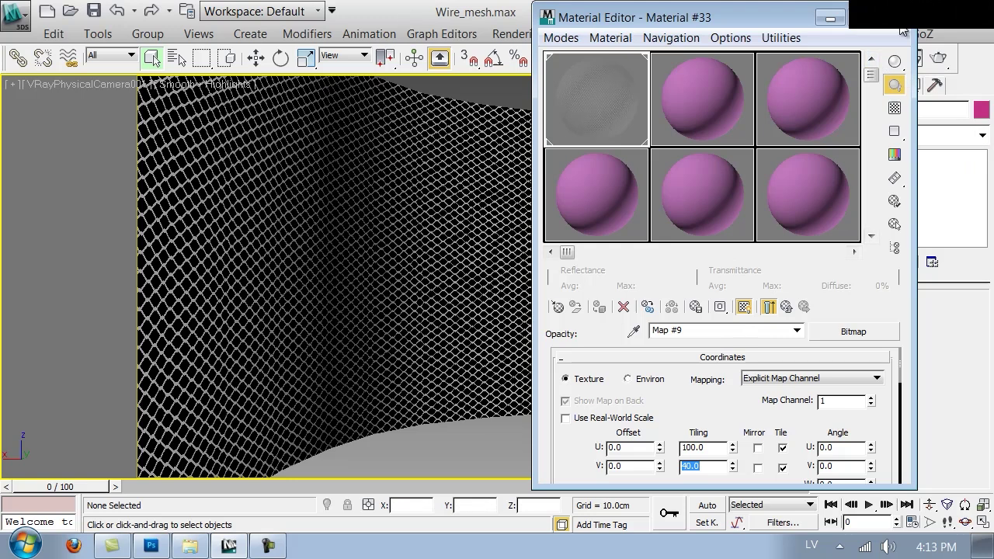
Copy the opacity map with its tiling settings into the material's Bump slot.
{"action": "left_click", "coordinate": [787, 307]}
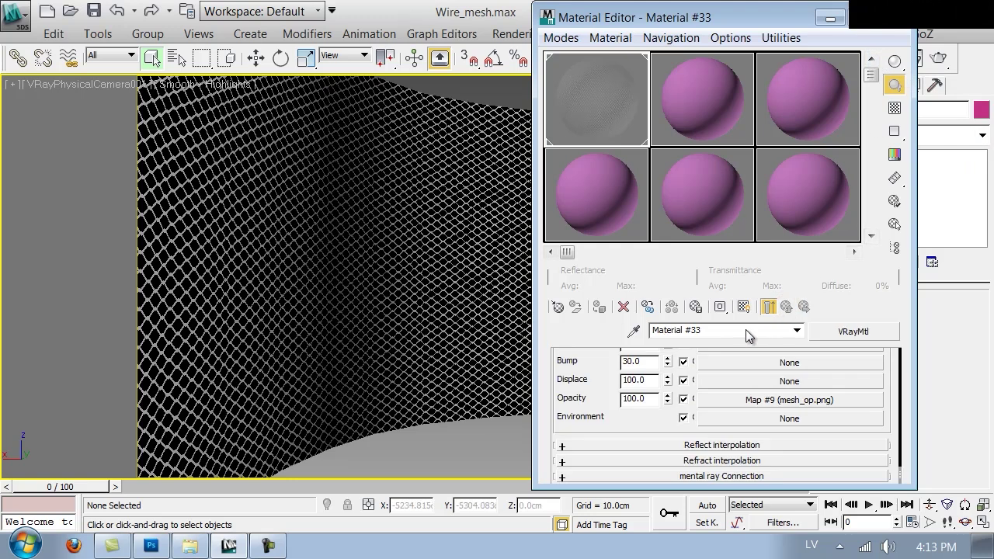
{"action": "right_click", "coordinate": [717, 399]}
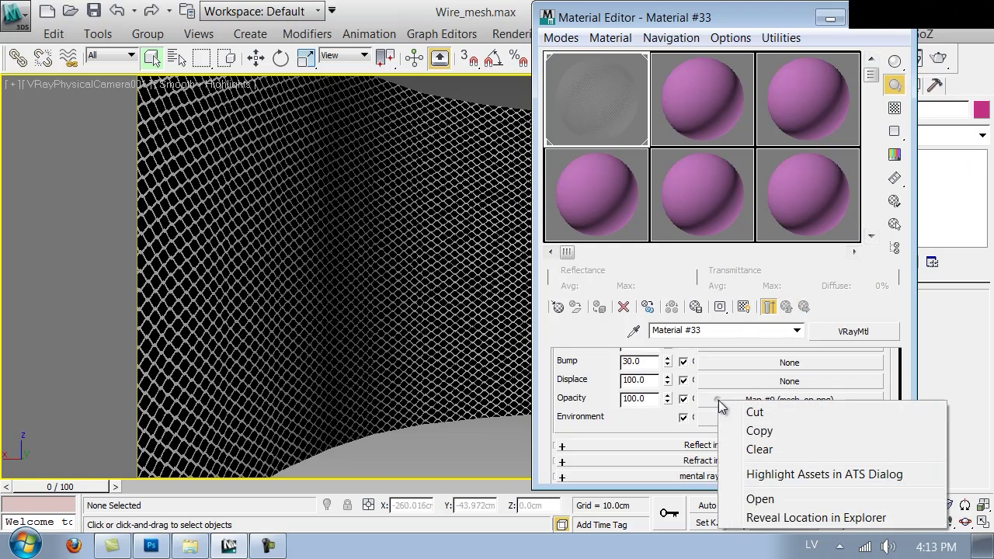
{"action": "left_click", "coordinate": [751, 432]}
{"action": "left_click_drag", "start_coordinate": [590, 377], "coordinate": [630, 429]}
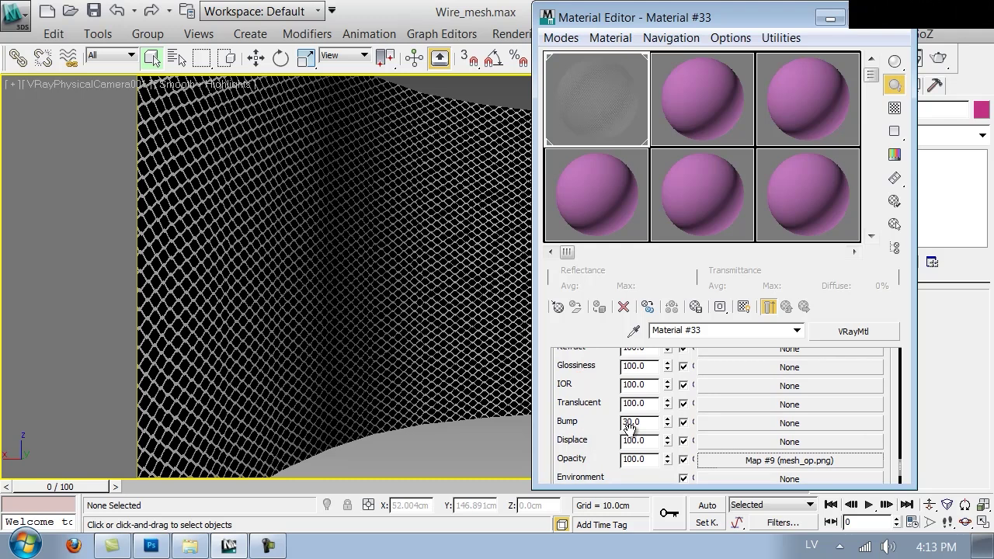
{"action": "right_click", "coordinate": [735, 420]}
{"action": "left_click", "coordinate": [749, 433]}
Replace the bitmap in the bump map with Mesh_bump.png from the Textures folder.
{"action": "left_click", "coordinate": [732, 423]}
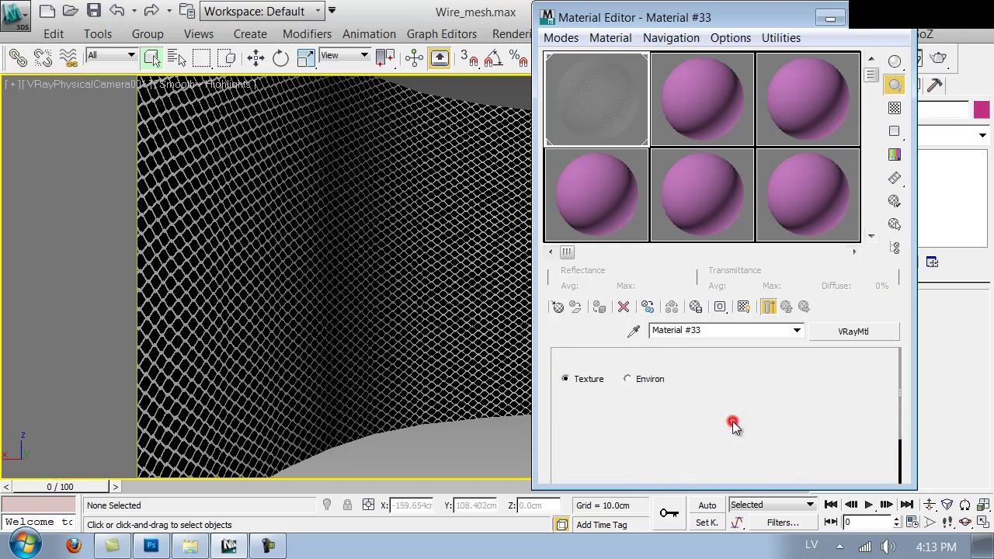
{"action": "left_click_drag", "start_coordinate": [699, 413], "coordinate": [706, 274]}
{"action": "left_click_drag", "start_coordinate": [675, 481], "coordinate": [678, 455]}
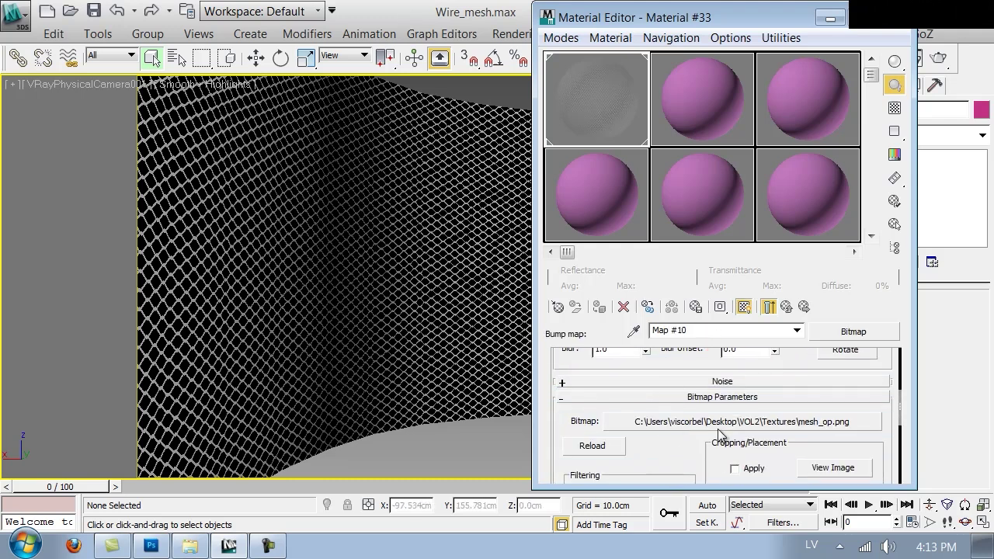
{"action": "left_click", "coordinate": [717, 425]}
{"action": "left_click_drag", "start_coordinate": [965, 124], "coordinate": [968, 182]}
{"action": "double_click", "coordinate": [594, 147]}
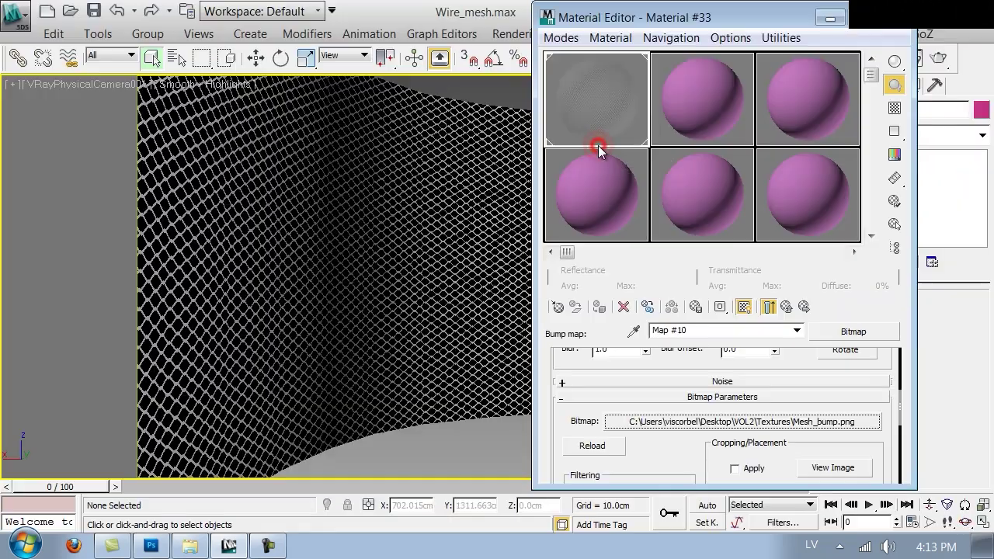
Set the bump amount to 200, checking the effect in an enlarged material preview, and close the preview.
{"action": "double_click", "coordinate": [605, 136]}
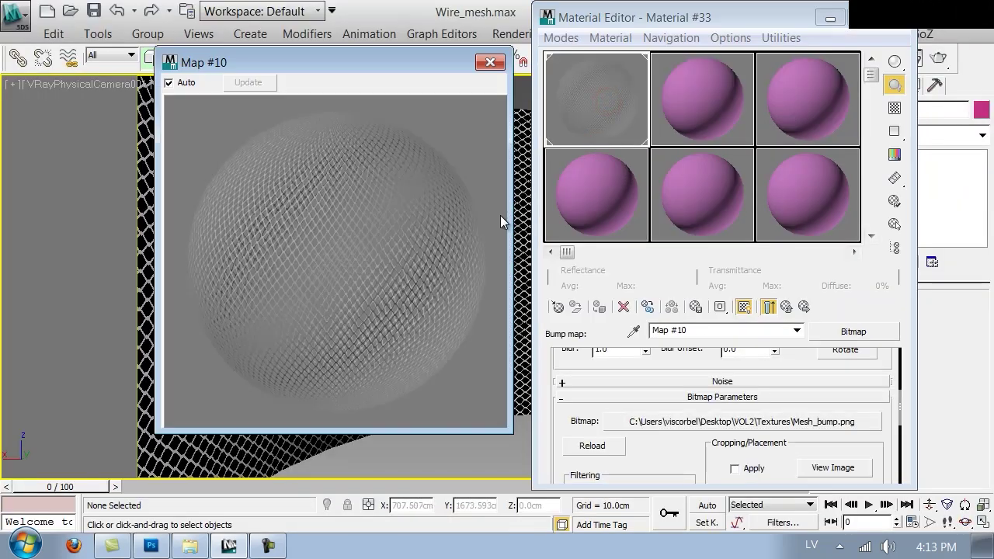
{"action": "left_click", "coordinate": [787, 308]}
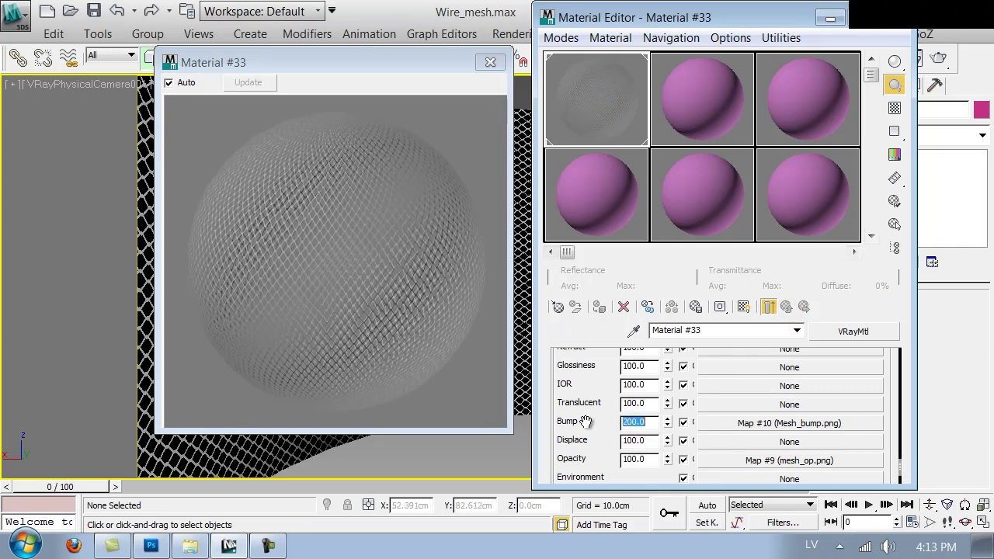
{"action": "left_click", "coordinate": [489, 62]}
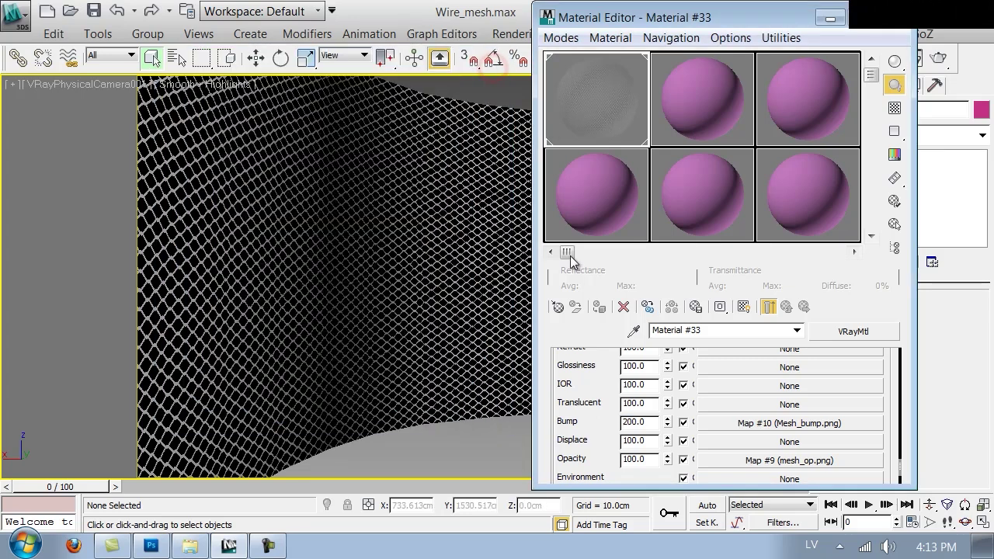
Set Blur to 0.01 on both the bump map and the opacity map.
{"action": "left_click", "coordinate": [715, 427]}
{"action": "scroll", "coordinate": [598, 441], "scroll_direction": "down", "scroll_amount": 5}
{"action": "double_click", "coordinate": [636, 416]}
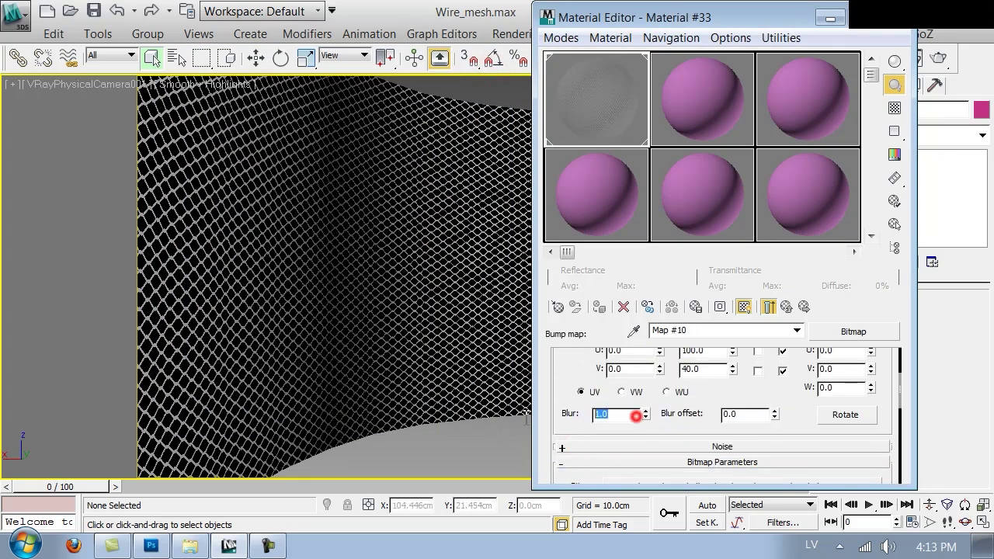
{"action": "left_click", "coordinate": [787, 306]}
{"action": "left_click", "coordinate": [725, 459]}
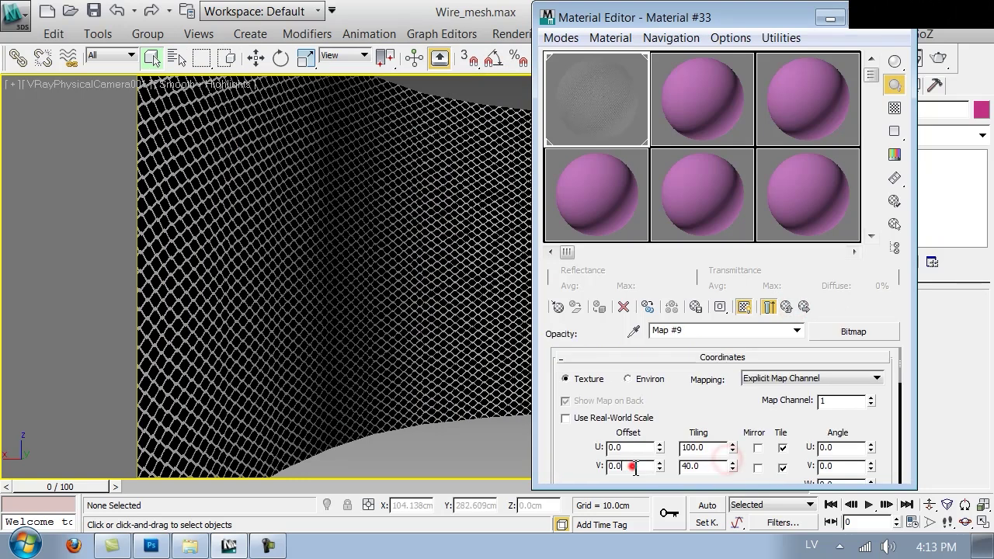
{"action": "scroll", "coordinate": [617, 420], "scroll_direction": "down", "scroll_amount": 3}
{"action": "double_click", "coordinate": [602, 431]}
{"action": "type", "text": "0.01"}
{"action": "key", "text": "Return"}
Close the Material Editor and test-render the mesh wall, inspect the frame buffer, and cancel the render.
{"action": "left_click", "coordinate": [901, 22]}
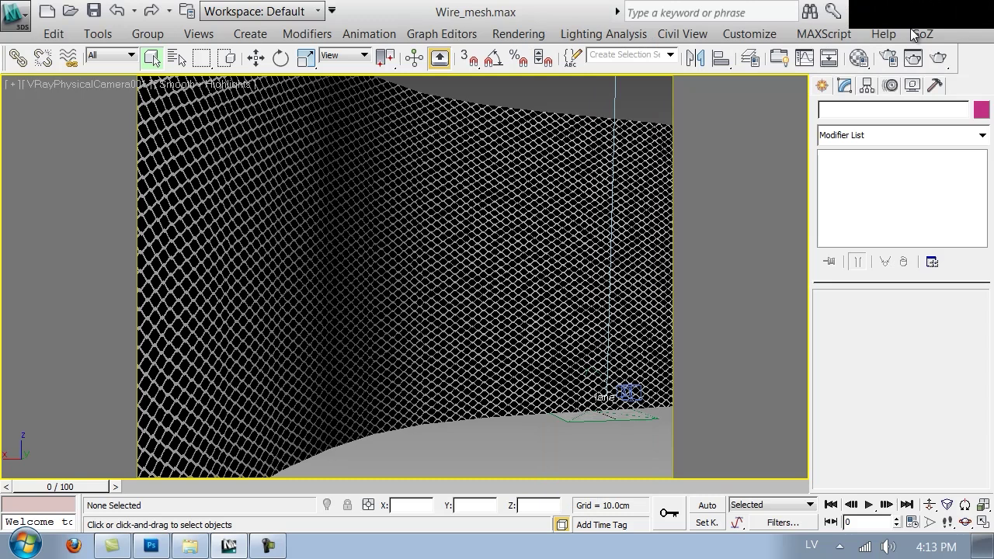
{"action": "left_click", "coordinate": [939, 59]}
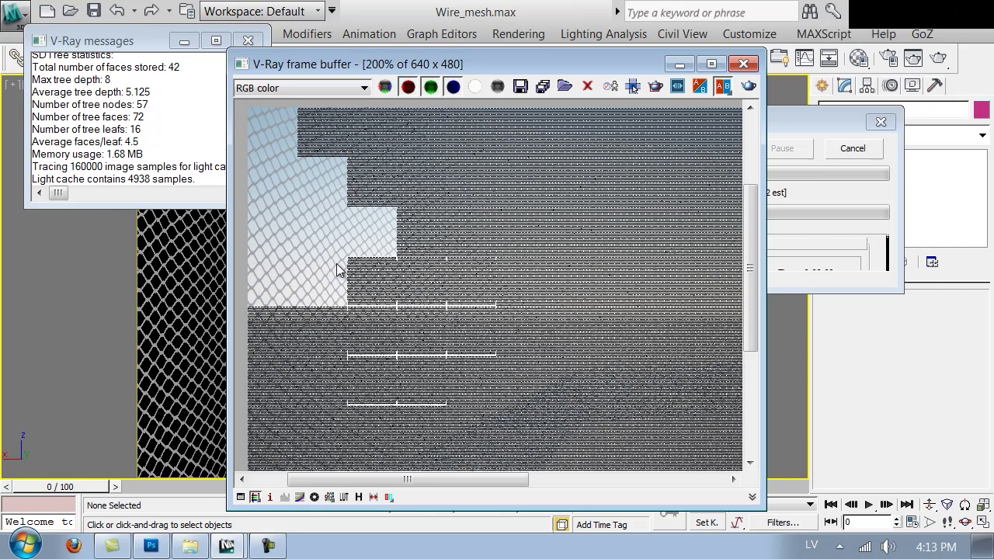
{"action": "scroll", "coordinate": [336, 270], "scroll_direction": "up", "scroll_amount": 1}
{"action": "scroll", "coordinate": [336, 264], "scroll_direction": "down", "scroll_amount": 1}
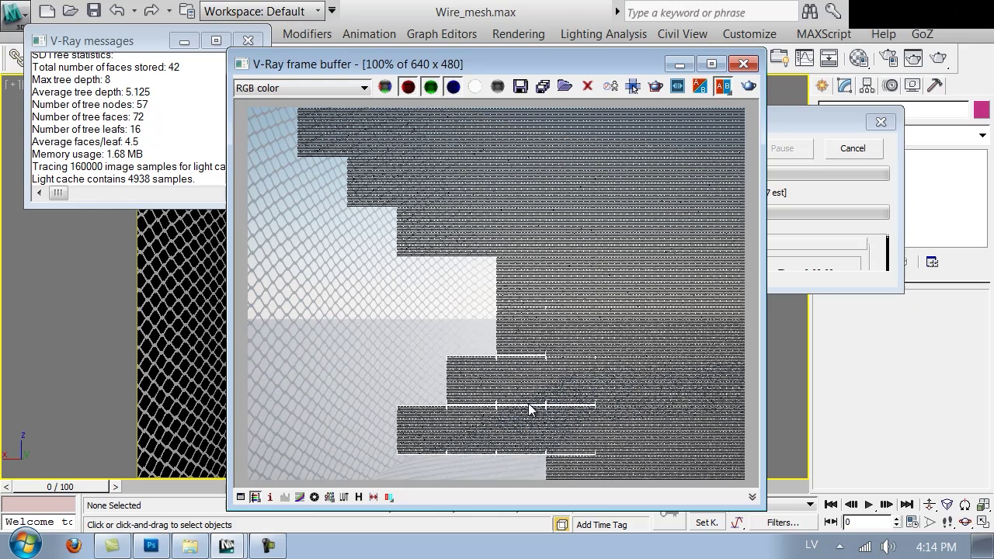
{"action": "left_click", "coordinate": [854, 148]}
{"action": "left_click", "coordinate": [737, 69]}
Walk the camera up close to the wire mesh and test-render the close-up, closing the frame buffer at the end.
{"action": "key", "text": "Up"}
{"action": "left_click_drag", "start_coordinate": [360, 324], "coordinate": [303, 326]}
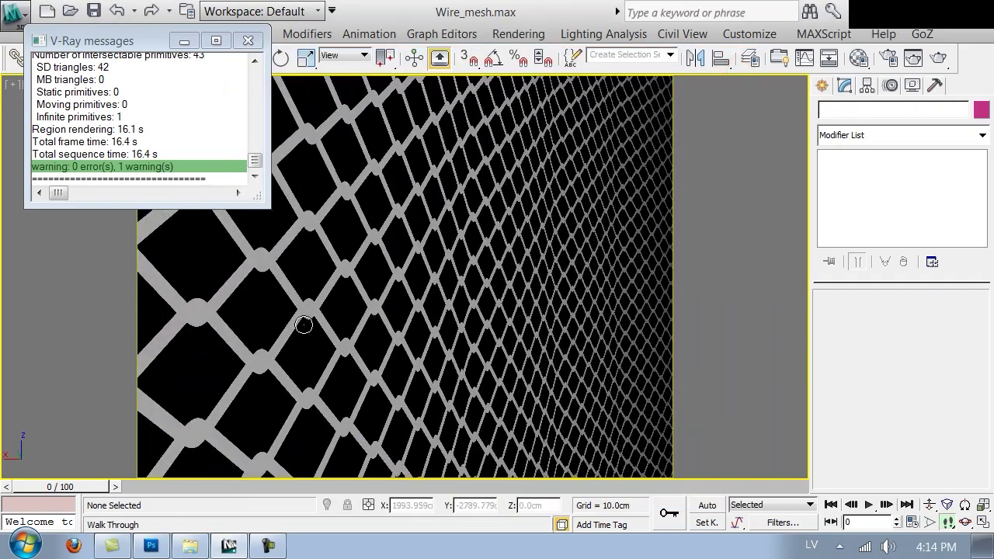
{"action": "left_click", "coordinate": [938, 60]}
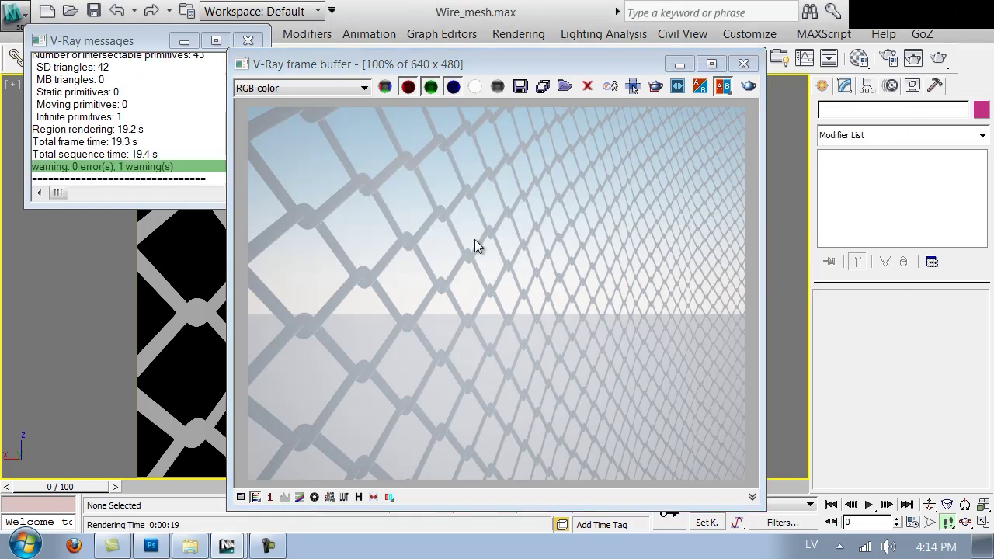
{"action": "left_click", "coordinate": [743, 65]}
Reopen the Material Editor and darken the wire mesh material's diffuse color to a very dark grey.
{"action": "key", "text": "m"}
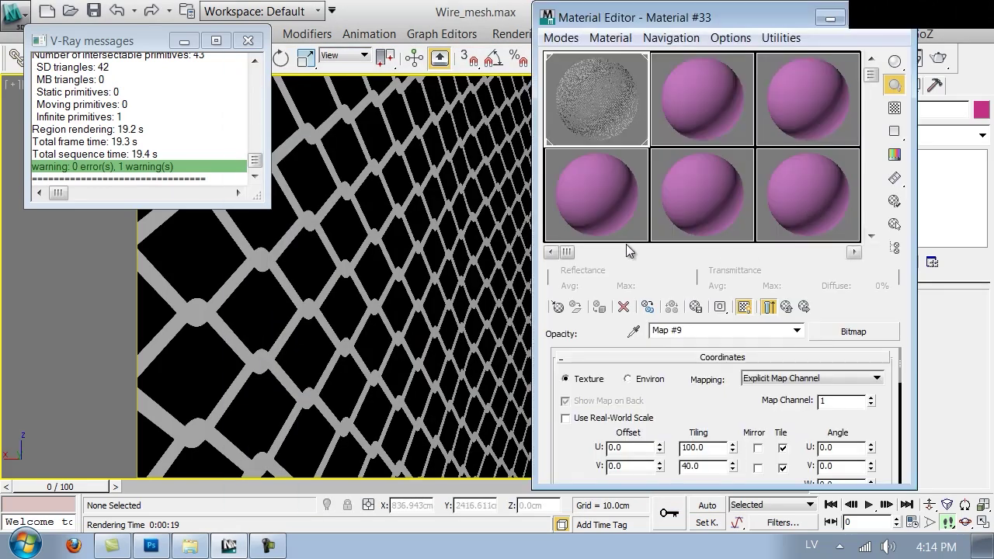
{"action": "left_click", "coordinate": [786, 307]}
{"action": "scroll", "coordinate": [598, 446], "scroll_direction": "up", "scroll_amount": 10}
{"action": "scroll", "coordinate": [613, 432], "scroll_direction": "up", "scroll_amount": 10}
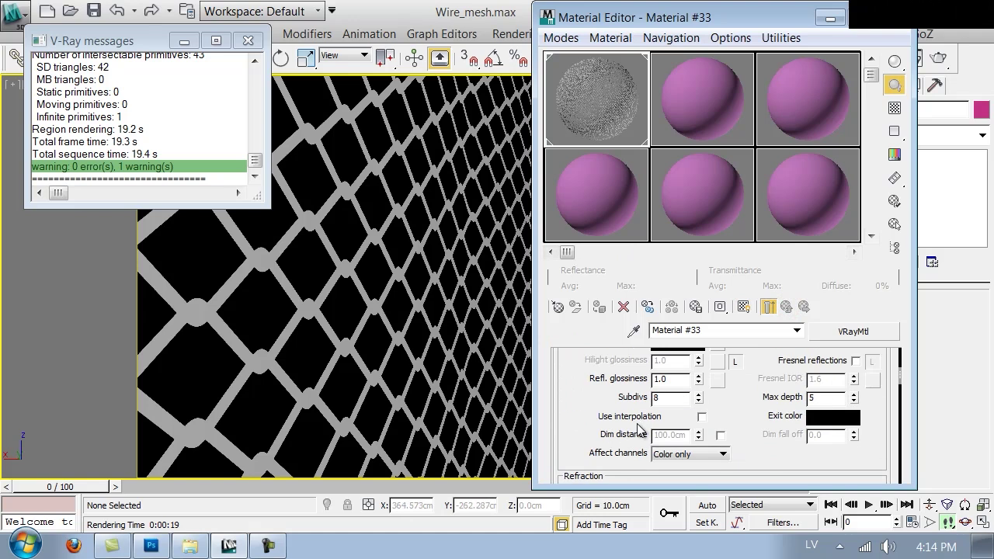
{"action": "left_click", "coordinate": [671, 458]}
{"action": "left_click_drag", "start_coordinate": [591, 199], "coordinate": [565, 201]}
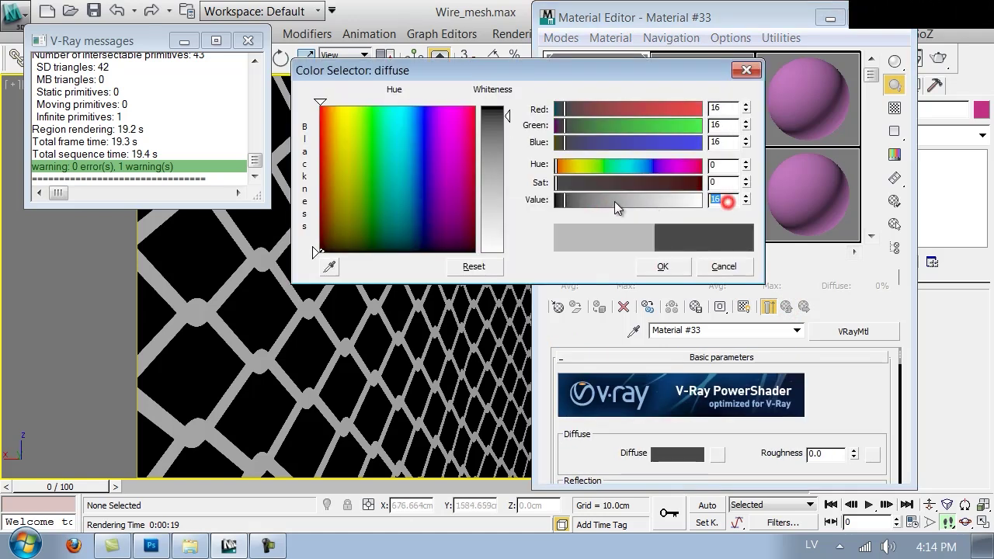
{"action": "left_click", "coordinate": [662, 266]}
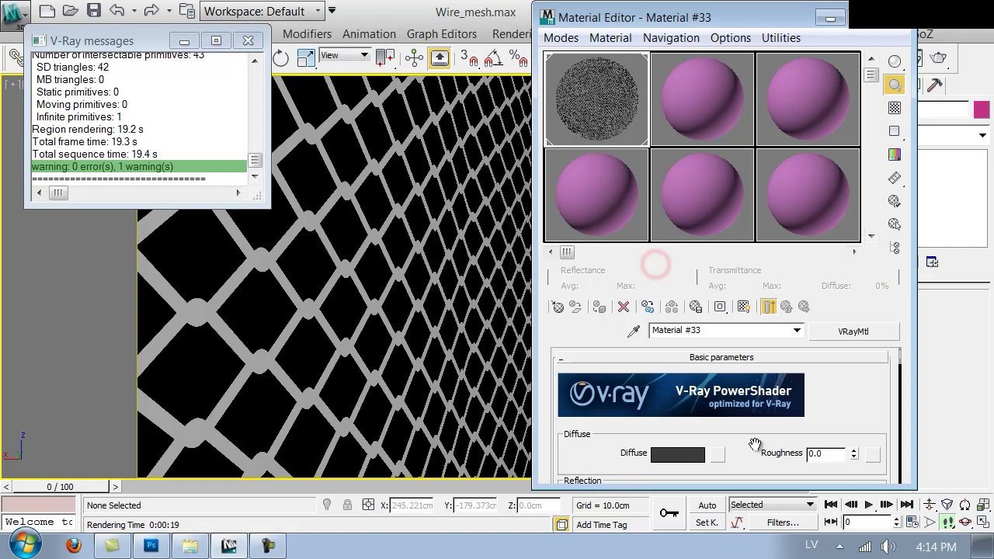
Set the material's reflection color to near-white and its reflection glossiness to 0.86.
{"action": "scroll", "coordinate": [689, 450], "scroll_direction": "down", "scroll_amount": 2}
{"action": "left_click", "coordinate": [688, 449]}
{"action": "left_click_drag", "start_coordinate": [629, 205], "coordinate": [681, 200]}
{"action": "left_click", "coordinate": [675, 265]}
{"action": "scroll", "coordinate": [814, 437], "scroll_direction": "down", "scroll_amount": 3}
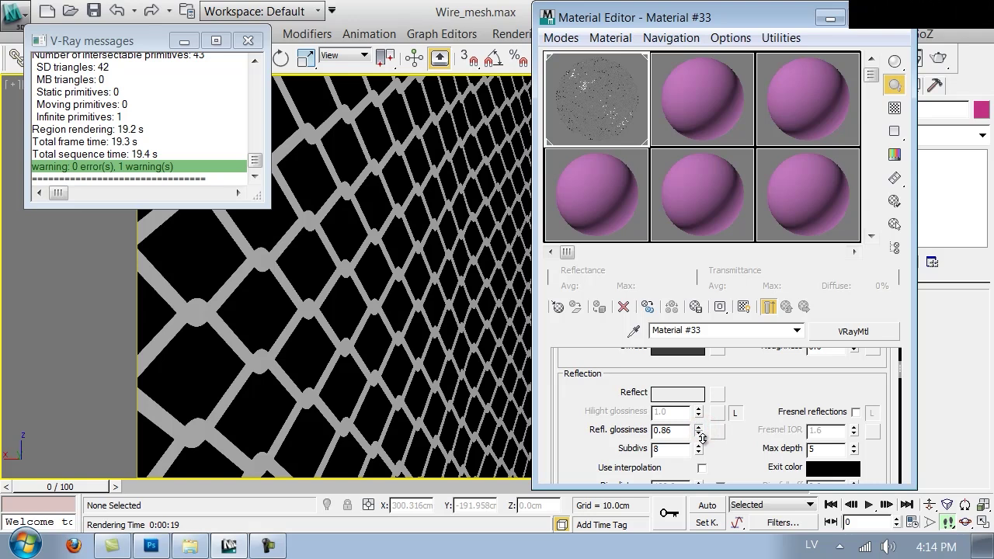
Enable Fresnel reflections with a Fresnel IOR of 80 and open an enlarged preview of the material.
{"action": "left_click", "coordinate": [854, 412]}
{"action": "double_click", "coordinate": [824, 429]}
{"action": "type", "text": "80"}
{"action": "key", "text": "Return"}
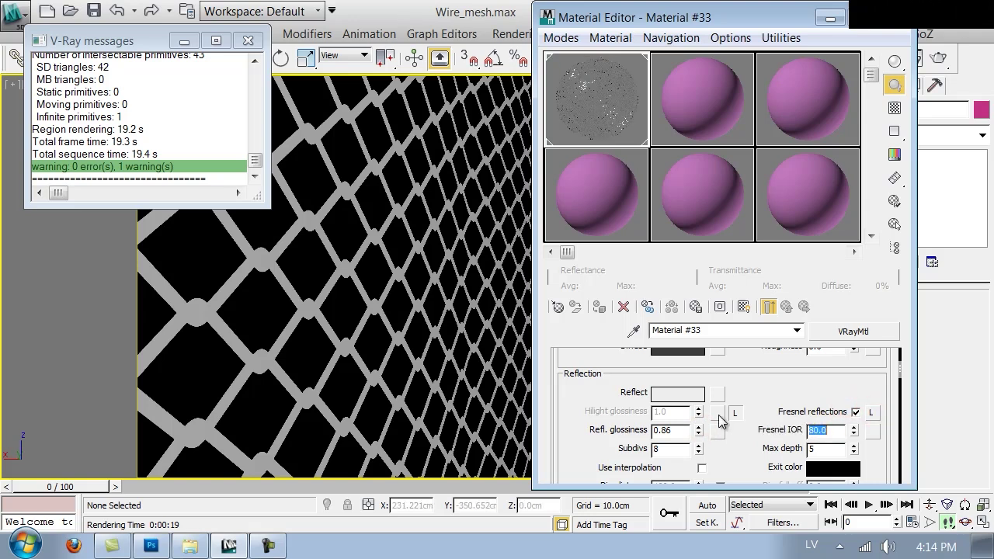
{"action": "double_click", "coordinate": [558, 114]}
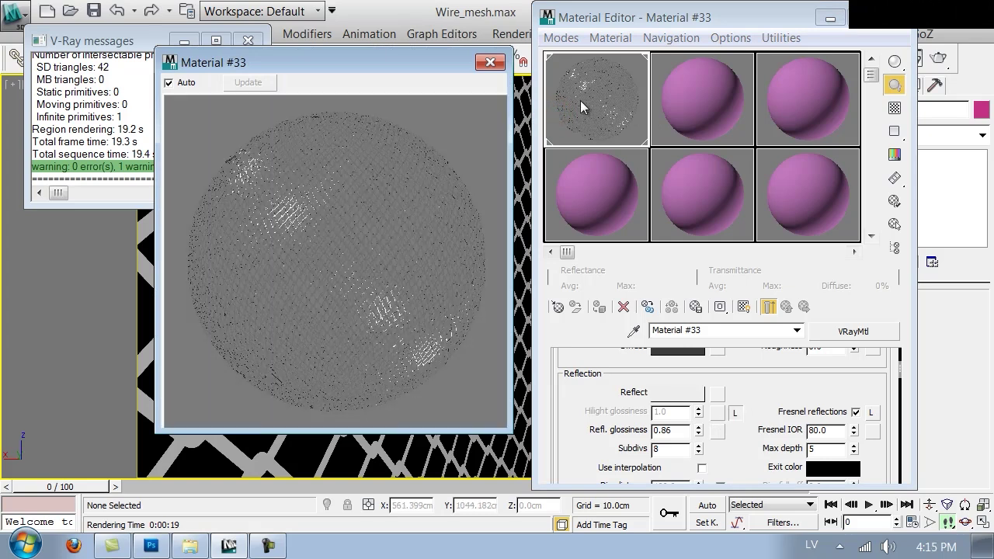
Close the enlarged material preview and test-render the wire mesh close-up with the new reflective settings.
{"action": "left_click", "coordinate": [490, 62]}
{"action": "left_click_drag", "start_coordinate": [650, 25], "coordinate": [667, 259]}
{"action": "left_click", "coordinate": [937, 59]}
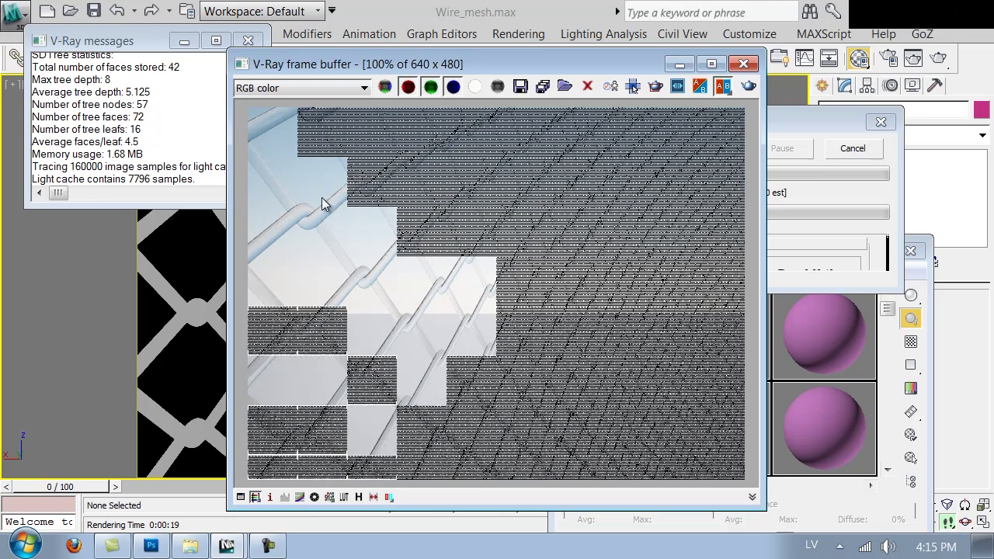
{"action": "scroll", "coordinate": [329, 174], "scroll_direction": "up", "scroll_amount": 1}
{"action": "middle_click_drag", "start_coordinate": [346, 189], "coordinate": [327, 231]}
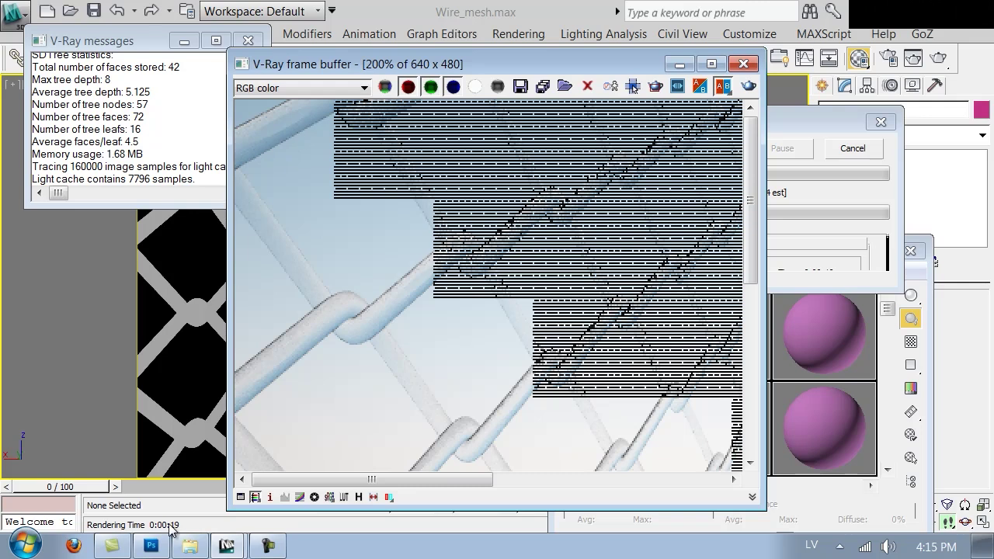
Switch to Photoshop and step the Untitled-2 bump tile back through its last four edits.
{"action": "left_click", "coordinate": [151, 545]}
{"action": "key", "text": "ctrl+alt+z"}
{"action": "key", "text": "ctrl+alt+z"}
{"action": "key", "text": "ctrl+alt+z"}
{"action": "key", "text": "ctrl+alt+z"}
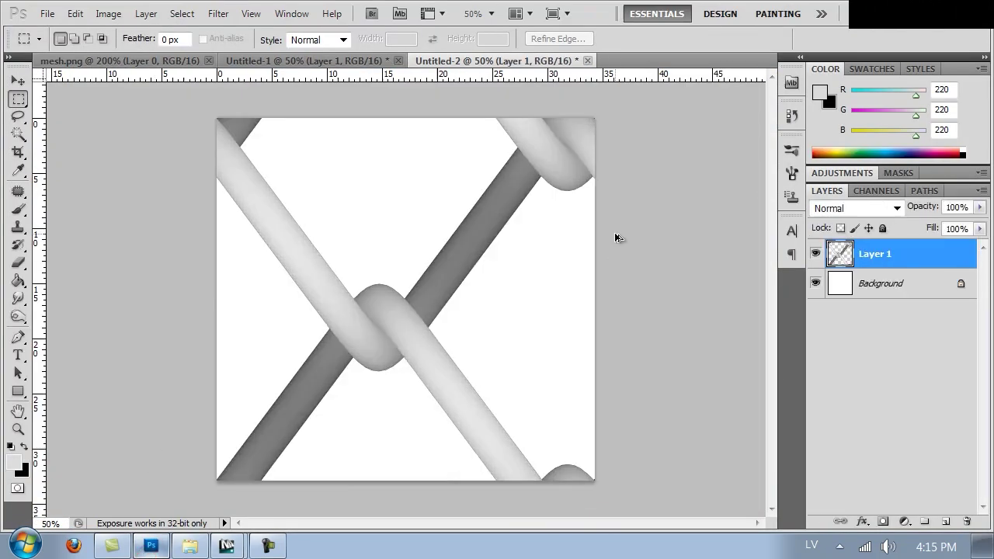
Brighten the wire layer with Levels by lowering the white input level to about 242, and inspect the wire up close.
{"action": "key", "text": "ctrl+l"}
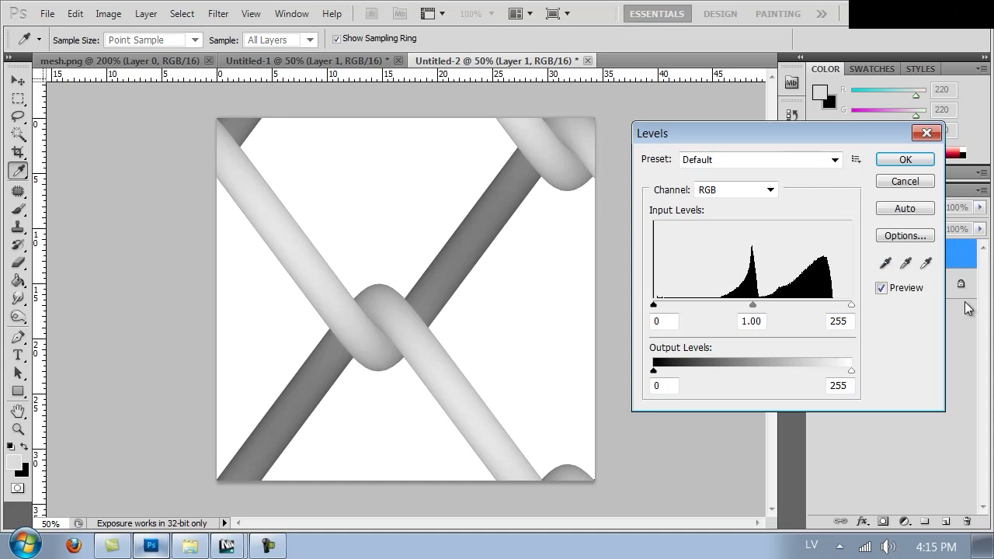
{"action": "left_click_drag", "start_coordinate": [851, 305], "coordinate": [844, 308]}
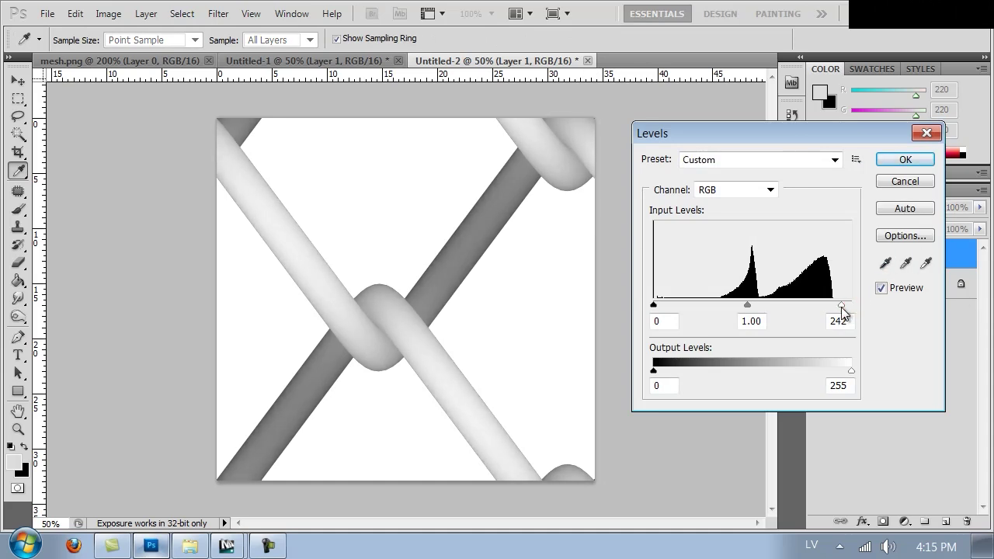
{"action": "left_click", "coordinate": [904, 159]}
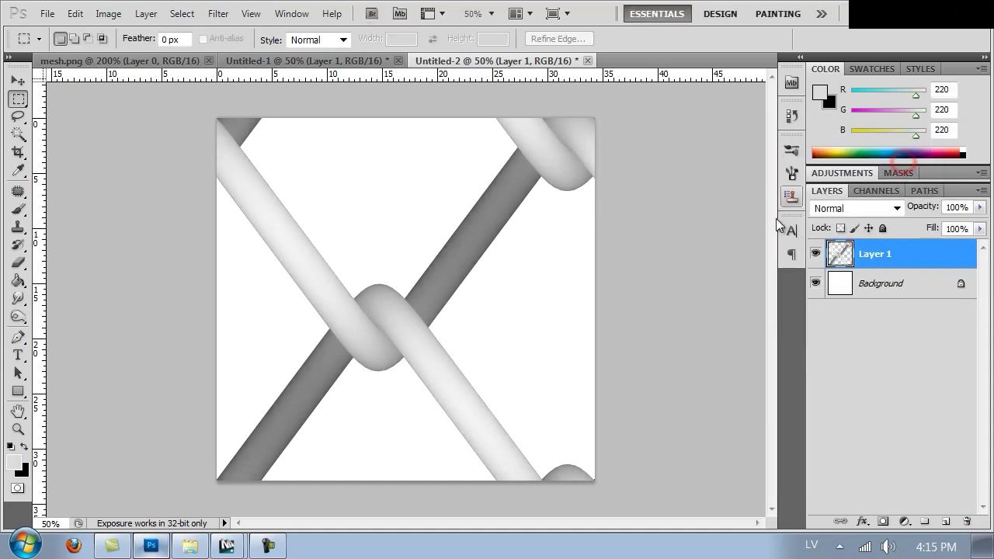
{"action": "key", "text": "ctrl+plus"}
{"action": "key", "text": "ctrl+plus"}
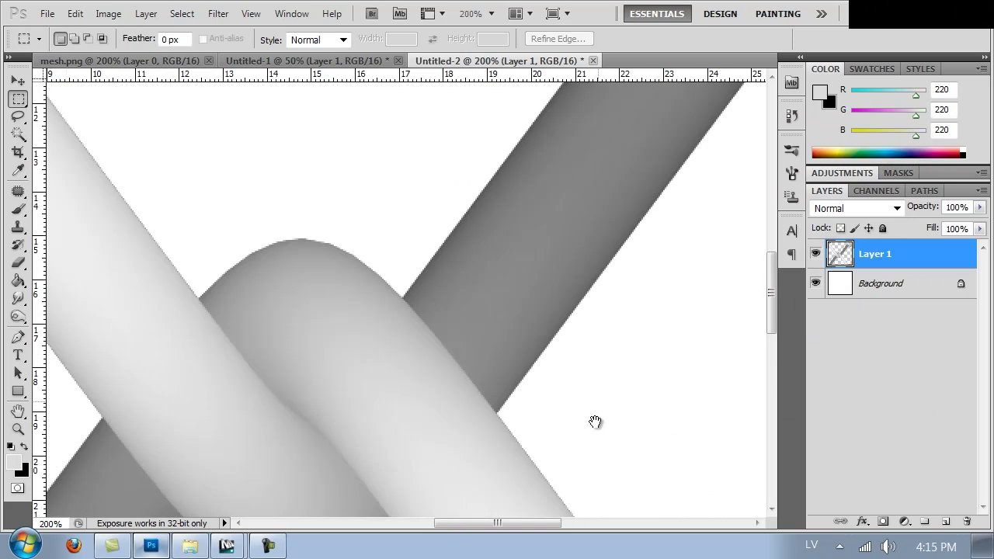
{"action": "left_click_drag", "start_coordinate": [595, 424], "coordinate": [383, 58]}
{"action": "left_click", "coordinate": [506, 315]}
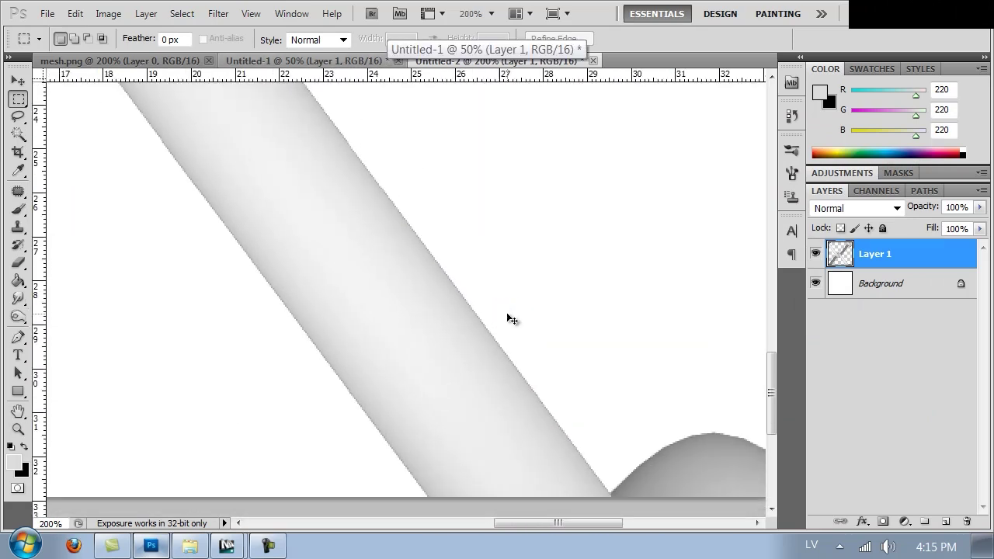
{"action": "key", "text": "ctrl+0"}
Save the tile as a non-interlaced PNG in the Textures folder, replacing the existing Mesh_bump.png.
{"action": "key", "text": "ctrl+s"}
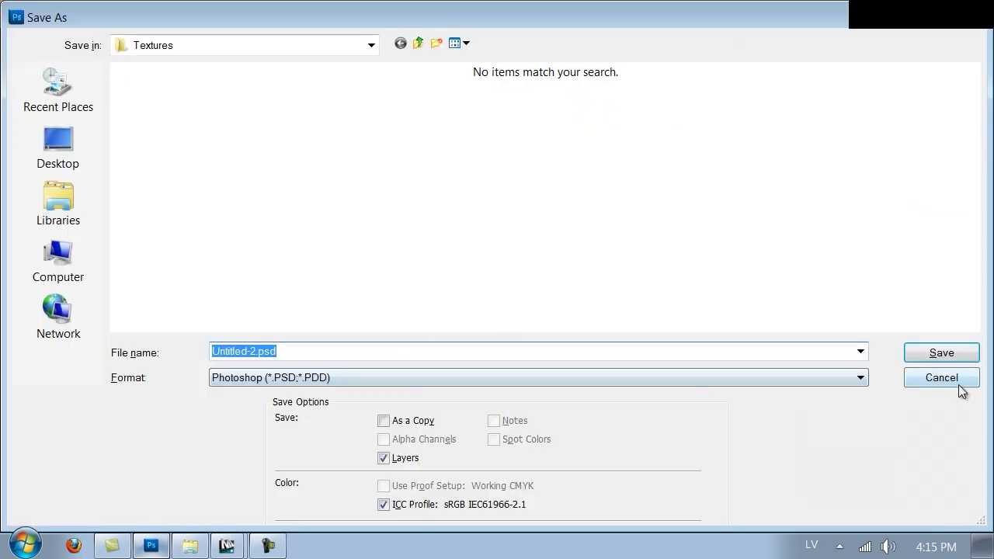
{"action": "left_click", "coordinate": [795, 383]}
{"action": "left_click", "coordinate": [310, 488]}
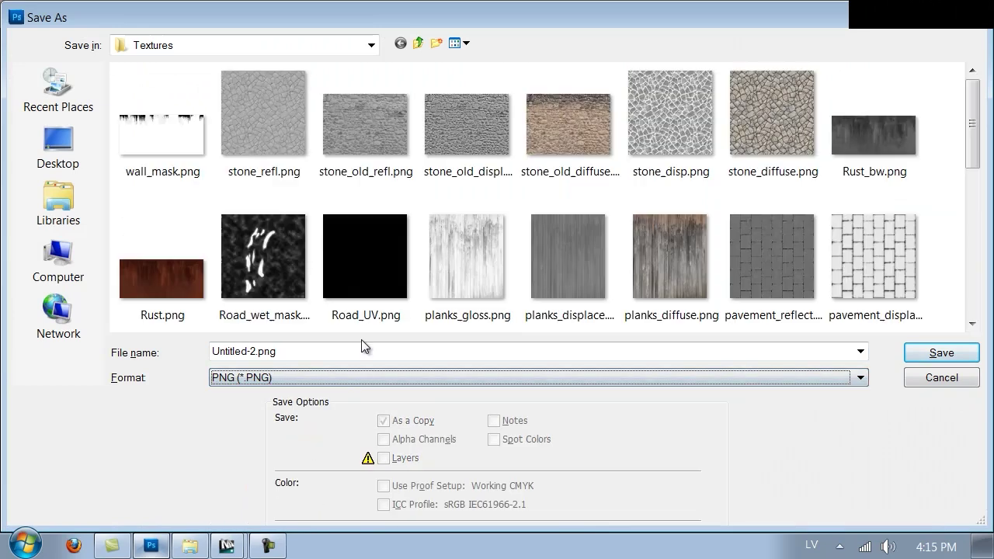
{"action": "left_click", "coordinate": [383, 283]}
{"action": "scroll", "coordinate": [383, 277], "scroll_direction": "down", "scroll_amount": 6}
{"action": "scroll", "coordinate": [383, 277], "scroll_direction": "up", "scroll_amount": 4}
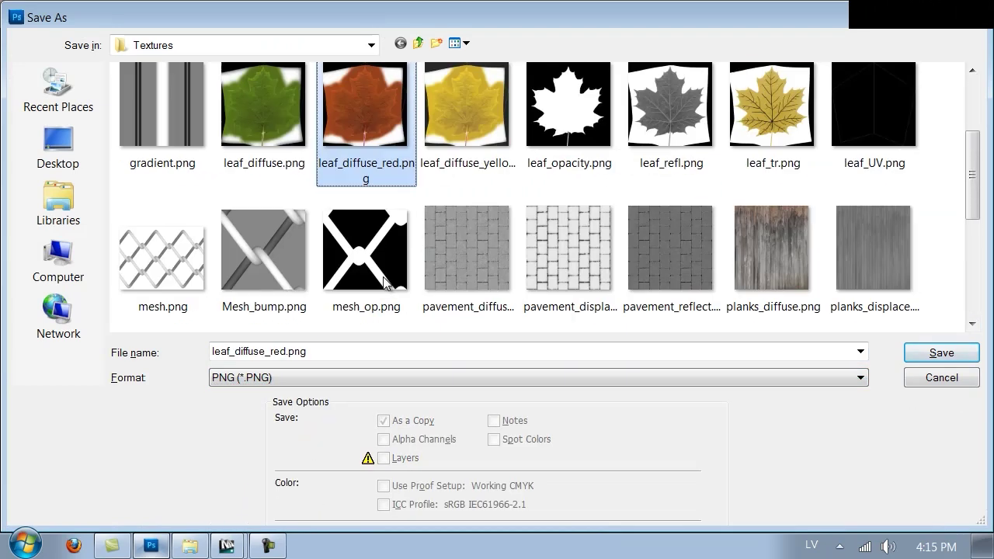
{"action": "double_click", "coordinate": [275, 253]}
{"action": "left_click", "coordinate": [468, 225]}
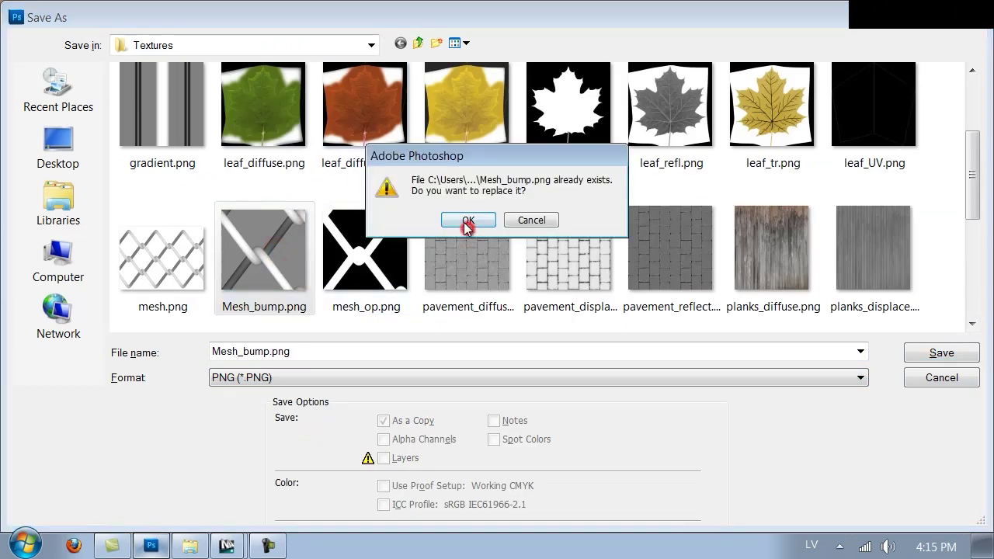
{"action": "left_click", "coordinate": [533, 194]}
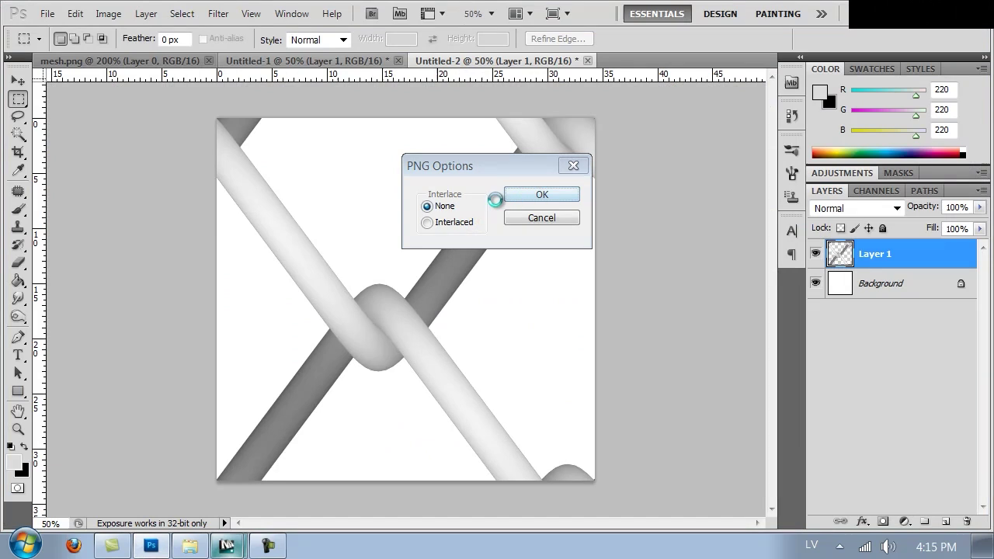
Switch back to 3ds Max, stop the running render and mark a render region around a wire joint in the foreground.
{"action": "left_click", "coordinate": [203, 549]}
{"action": "left_click", "coordinate": [228, 548]}
{"action": "left_click", "coordinate": [252, 520]}
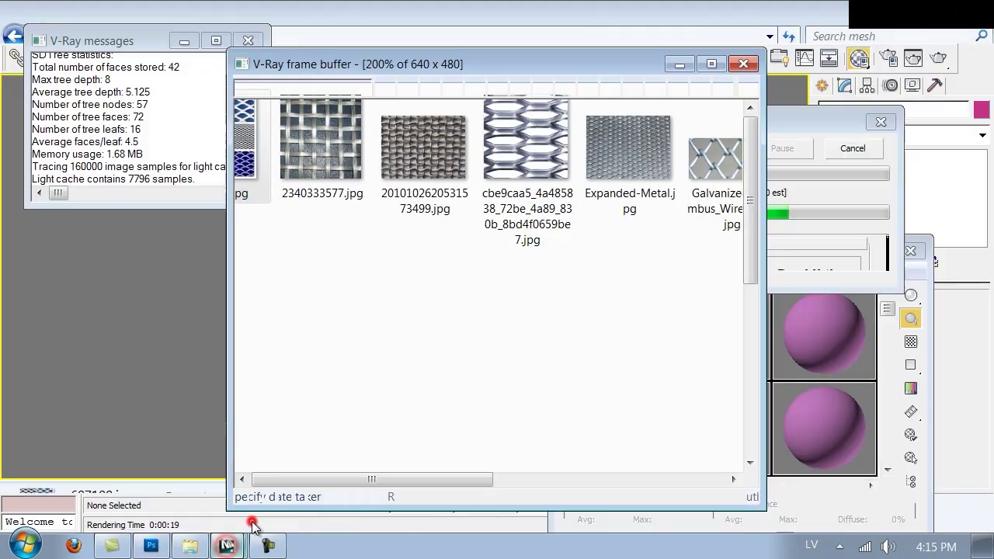
{"action": "double_click", "coordinate": [617, 262]}
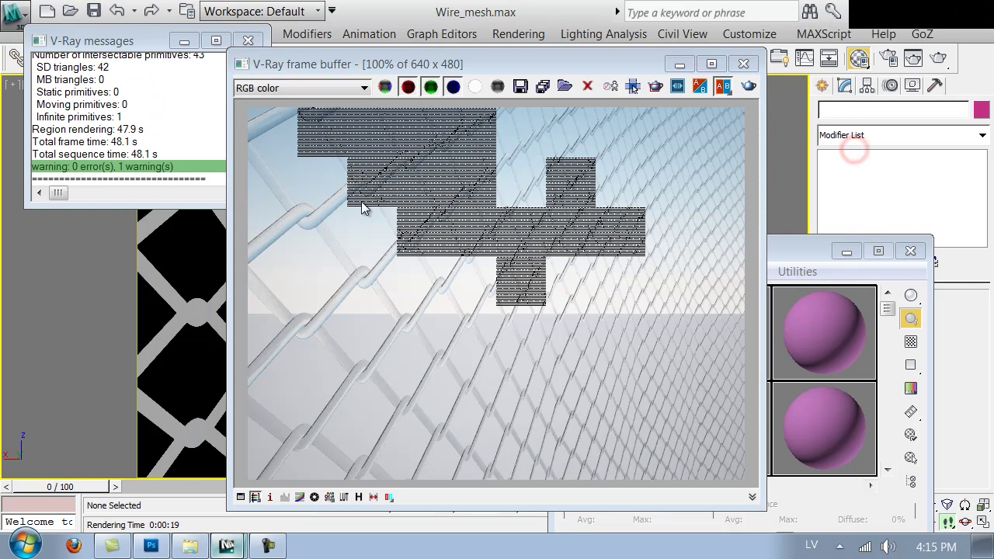
{"action": "scroll", "coordinate": [362, 204], "scroll_direction": "up", "scroll_amount": 2}
{"action": "scroll", "coordinate": [593, 284], "scroll_direction": "down", "scroll_amount": 1}
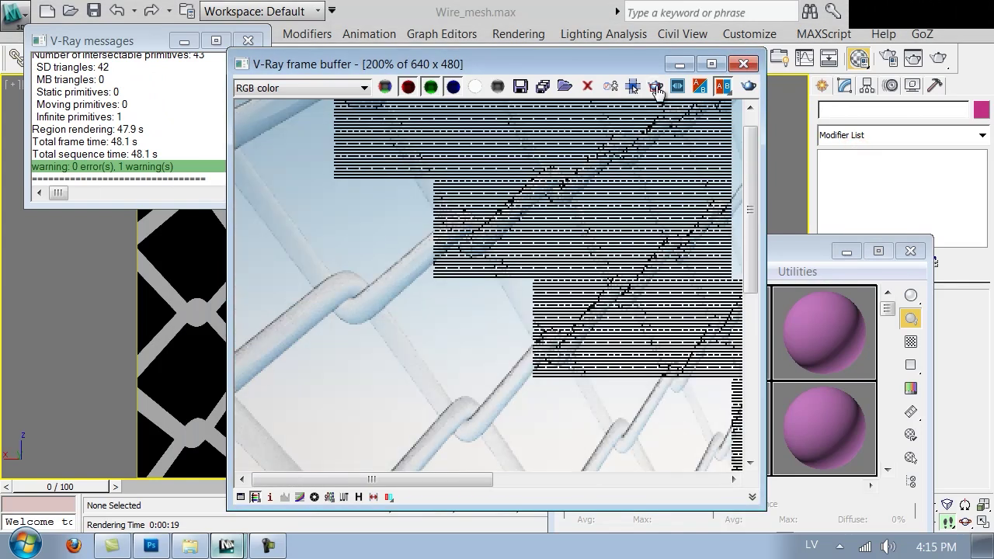
{"action": "left_click_drag", "start_coordinate": [513, 184], "coordinate": [335, 342]}
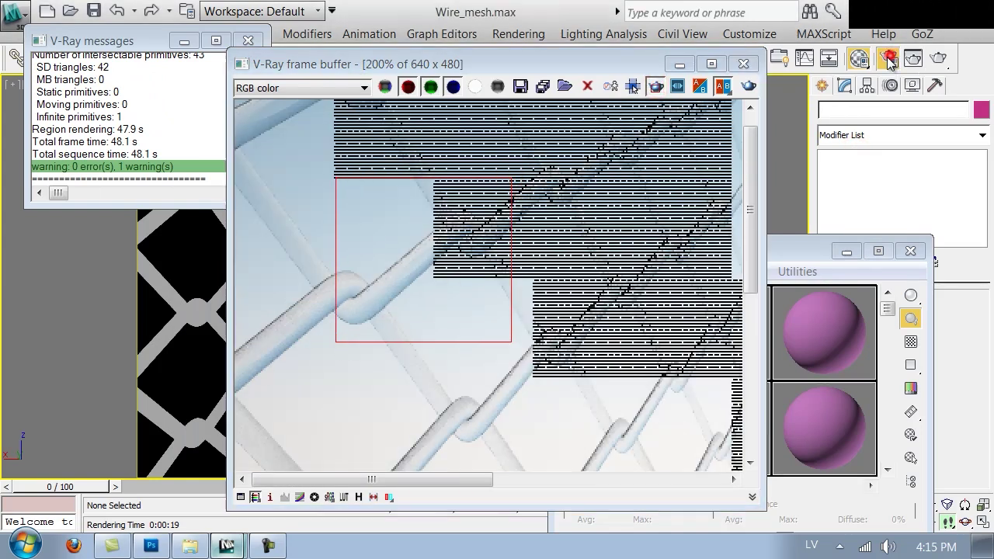
Set V-Ray's render region division to a width of 16 in the render settings and close them.
{"action": "key", "text": "F10"}
{"action": "left_click", "coordinate": [613, 100]}
{"action": "left_click", "coordinate": [641, 273]}
{"action": "type", "text": "16"}
{"action": "key", "text": "Return"}
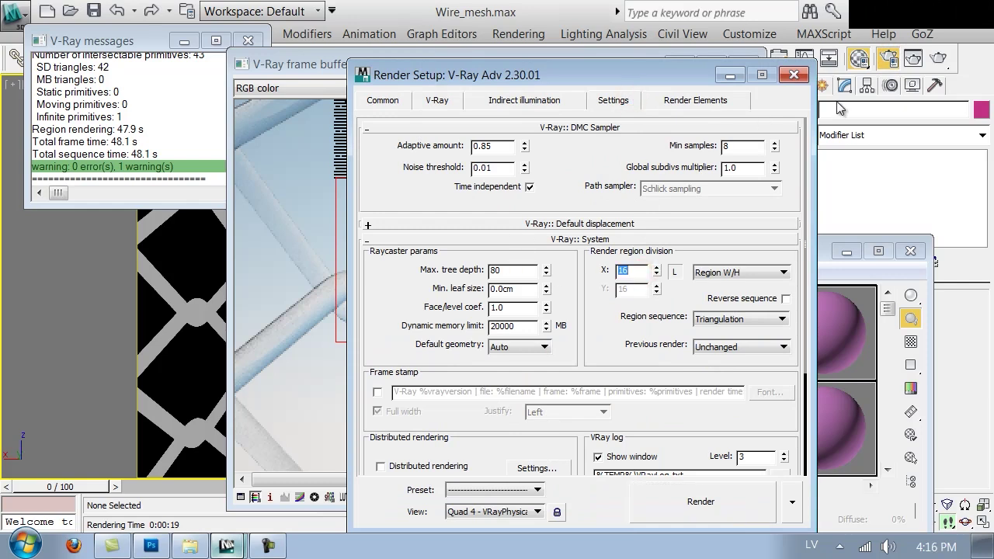
{"action": "left_click", "coordinate": [793, 75]}
Reload Mesh_bump.png in the wire mesh material's bump map and render the marked region.
{"action": "left_click", "coordinate": [795, 256]}
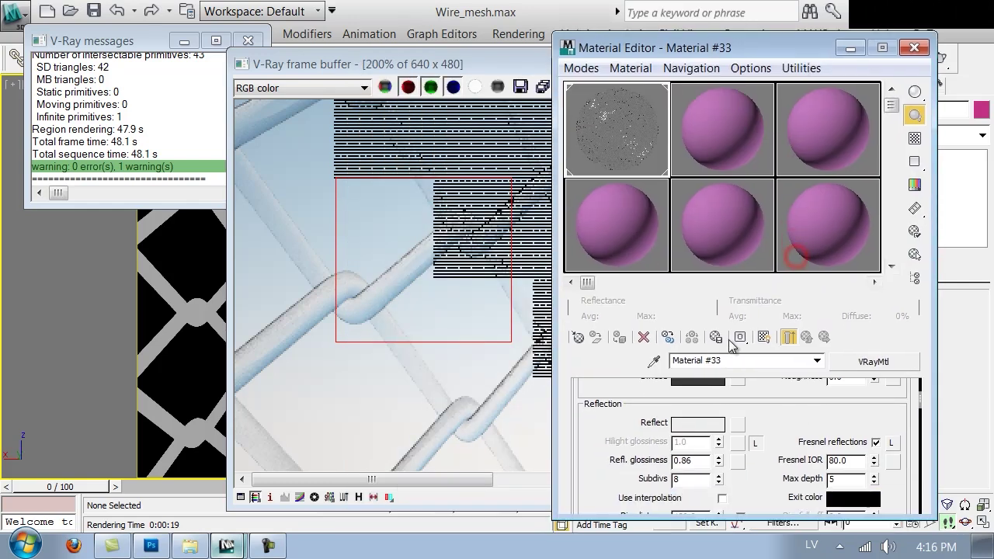
{"action": "scroll", "coordinate": [763, 492], "scroll_direction": "down", "scroll_amount": 3}
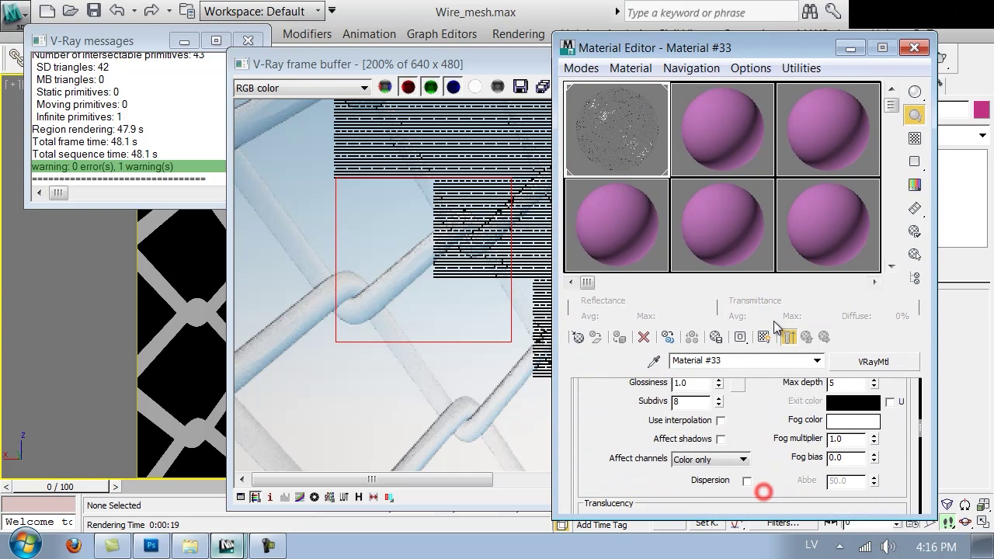
{"action": "scroll", "coordinate": [763, 491], "scroll_direction": "down", "scroll_amount": 5}
{"action": "left_click", "coordinate": [787, 402]}
{"action": "scroll", "coordinate": [684, 452], "scroll_direction": "down", "scroll_amount": 3}
{"action": "left_click", "coordinate": [631, 459]}
{"action": "left_click", "coordinate": [411, 306]}
{"action": "left_click", "coordinate": [747, 91]}
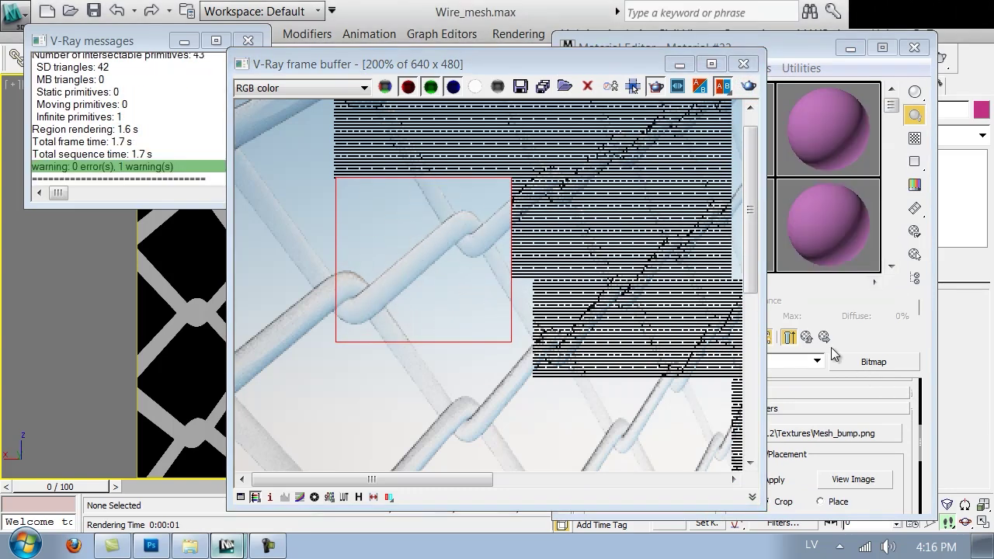
Re-render the marked region with the material's bump amount at 300, and turn region rendering off.
{"action": "left_click", "coordinate": [806, 336]}
{"action": "left_click", "coordinate": [805, 336]}
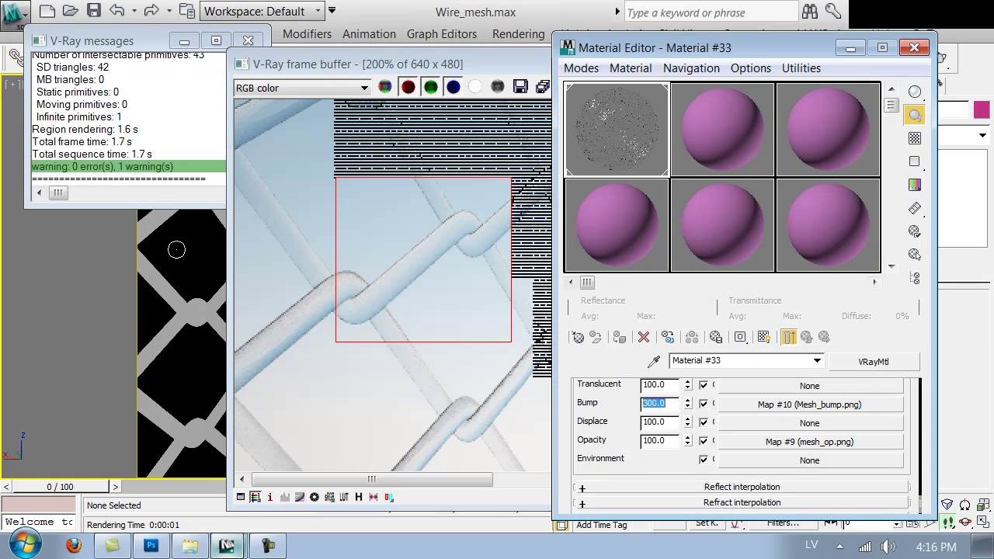
{"action": "left_click", "coordinate": [258, 234]}
{"action": "left_click", "coordinate": [747, 89]}
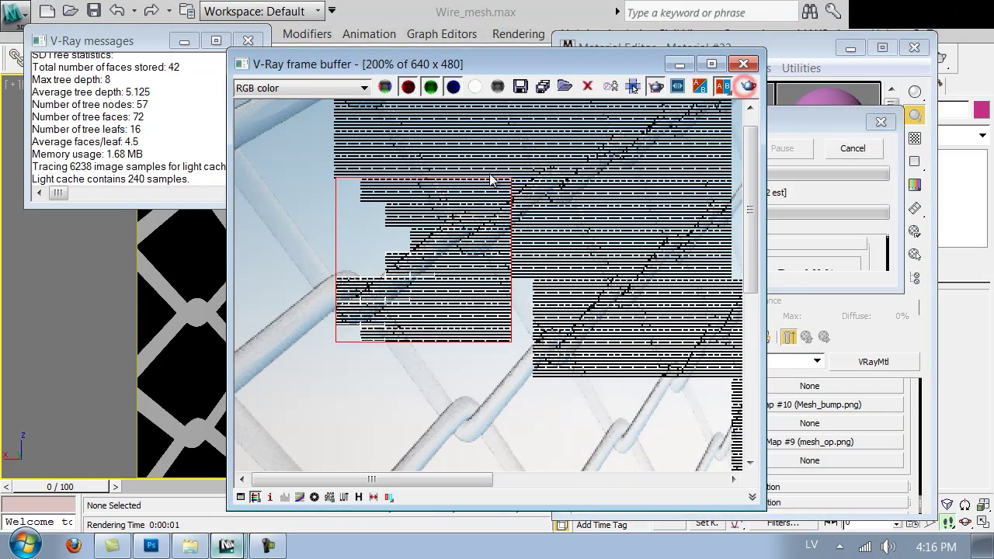
{"action": "double_click", "coordinate": [439, 315]}
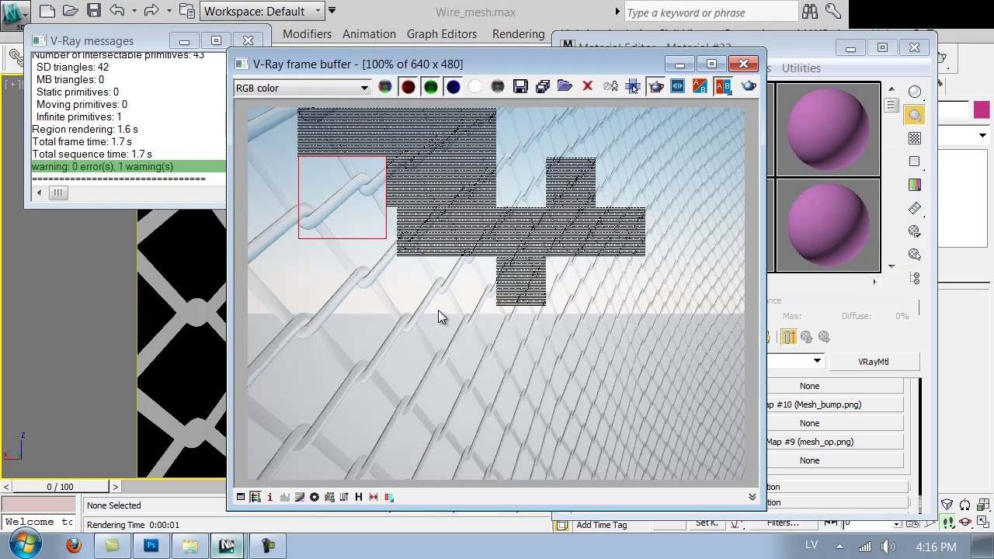
{"action": "left_click", "coordinate": [657, 88]}
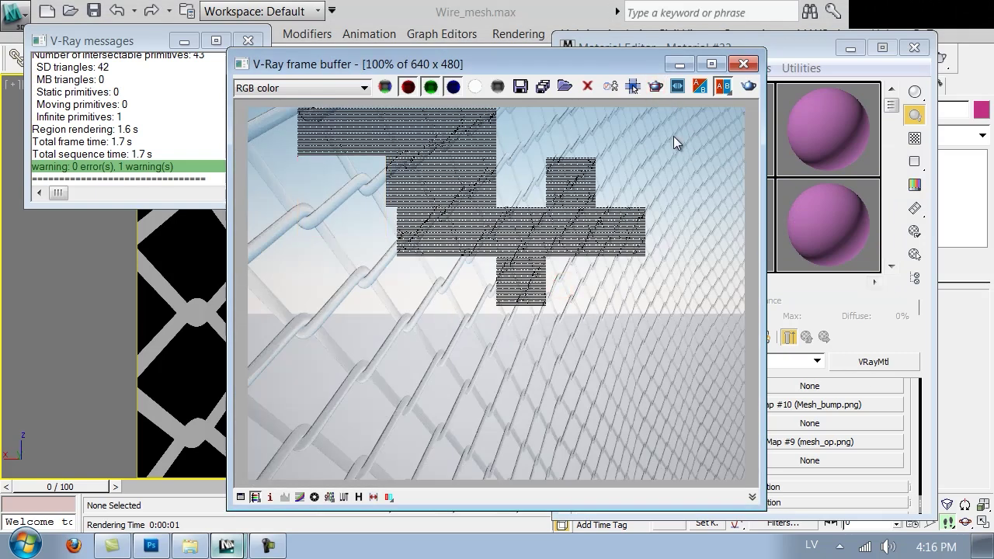
Change the wire mesh material's diffuse color to a dark red with RGB 106, 7, 7.
{"action": "left_click", "coordinate": [908, 398]}
{"action": "scroll", "coordinate": [838, 439], "scroll_direction": "up", "scroll_amount": 10}
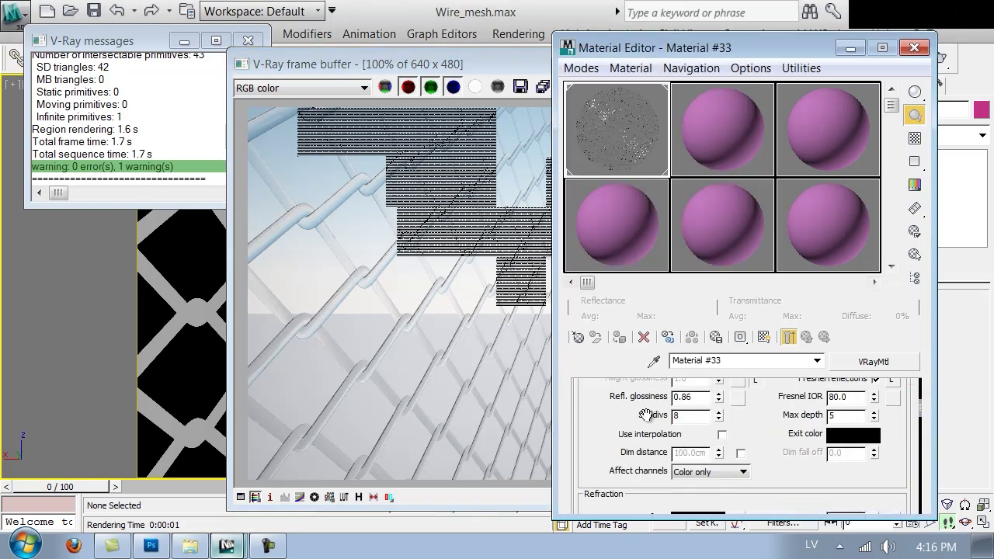
{"action": "scroll", "coordinate": [652, 420], "scroll_direction": "up", "scroll_amount": 5}
{"action": "left_click", "coordinate": [716, 480]}
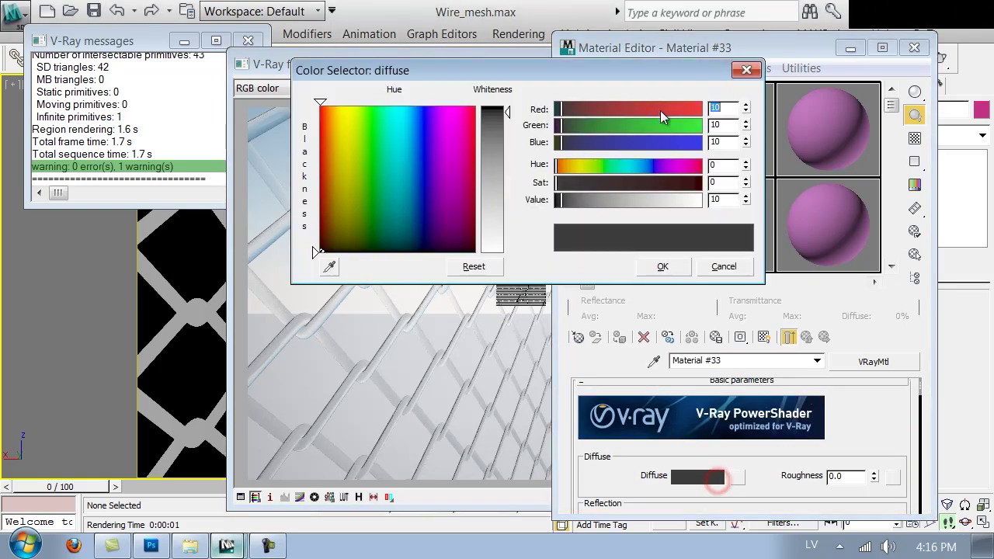
{"action": "left_click", "coordinate": [688, 183]}
{"action": "left_click_drag", "start_coordinate": [568, 201], "coordinate": [615, 205]}
{"action": "left_click_drag", "start_coordinate": [698, 170], "coordinate": [715, 170]}
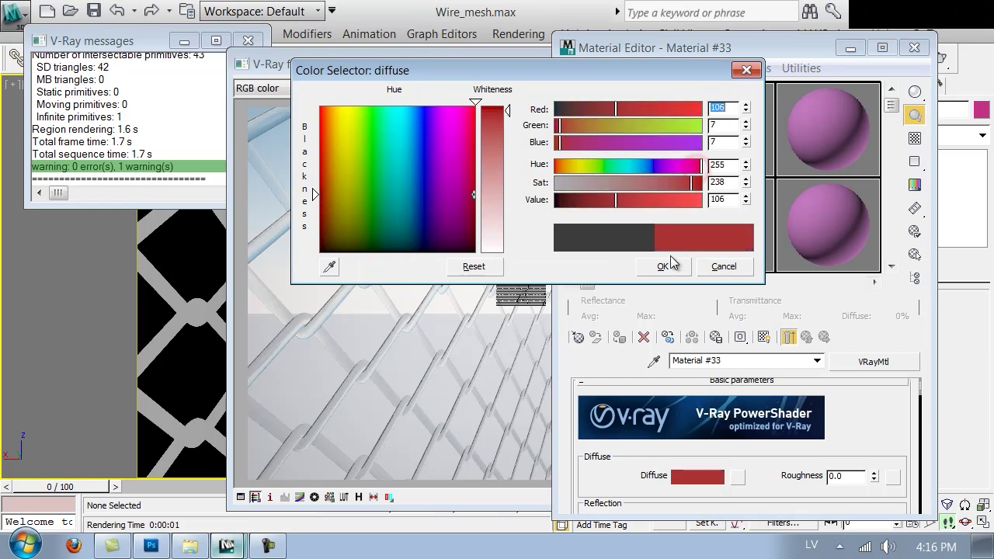
{"action": "left_click", "coordinate": [662, 265]}
Set the material's reflection color to medium grey, reflection glossiness to 0.92 and Fresnel IOR to 3, and test-render the full frame.
{"action": "scroll", "coordinate": [629, 489], "scroll_direction": "down", "scroll_amount": 3}
{"action": "left_click", "coordinate": [696, 447]}
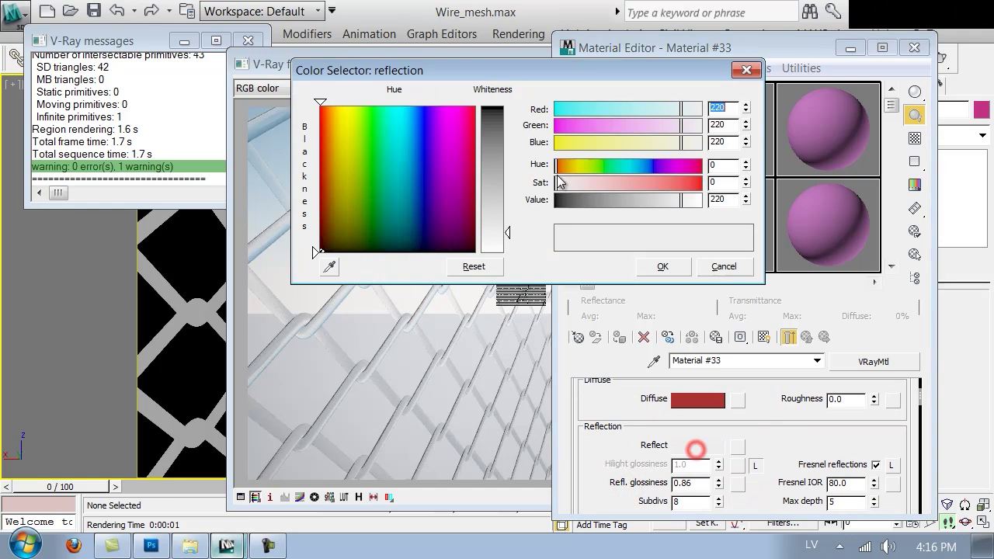
{"action": "left_click", "coordinate": [621, 202]}
{"action": "left_click", "coordinate": [650, 264]}
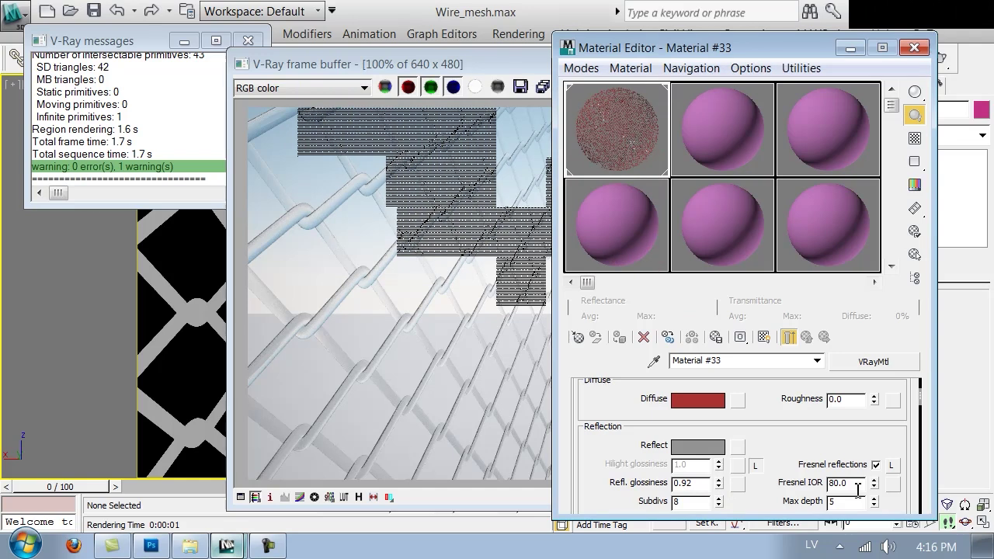
{"action": "type", "text": "3"}
{"action": "key", "text": "Return"}
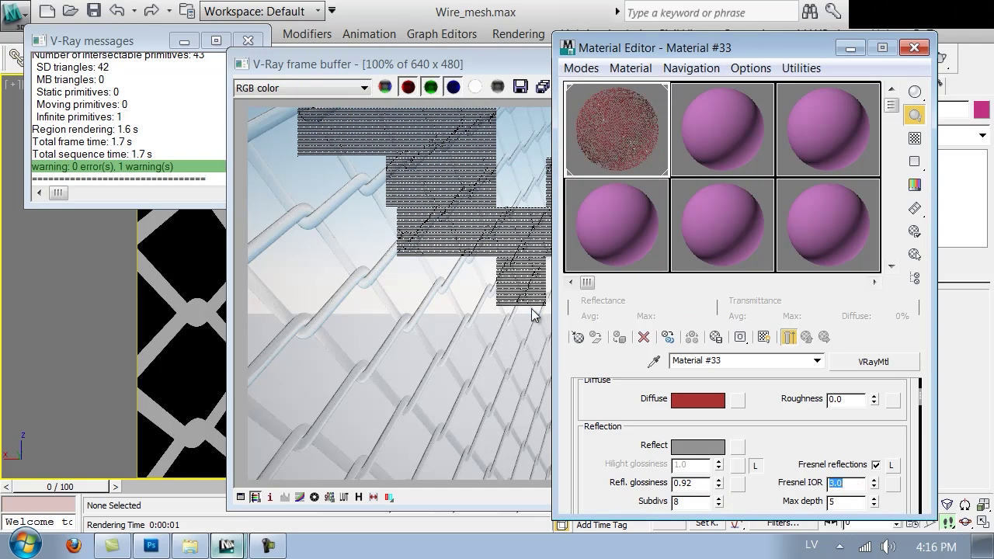
{"action": "left_click", "coordinate": [532, 314]}
{"action": "left_click", "coordinate": [748, 85]}
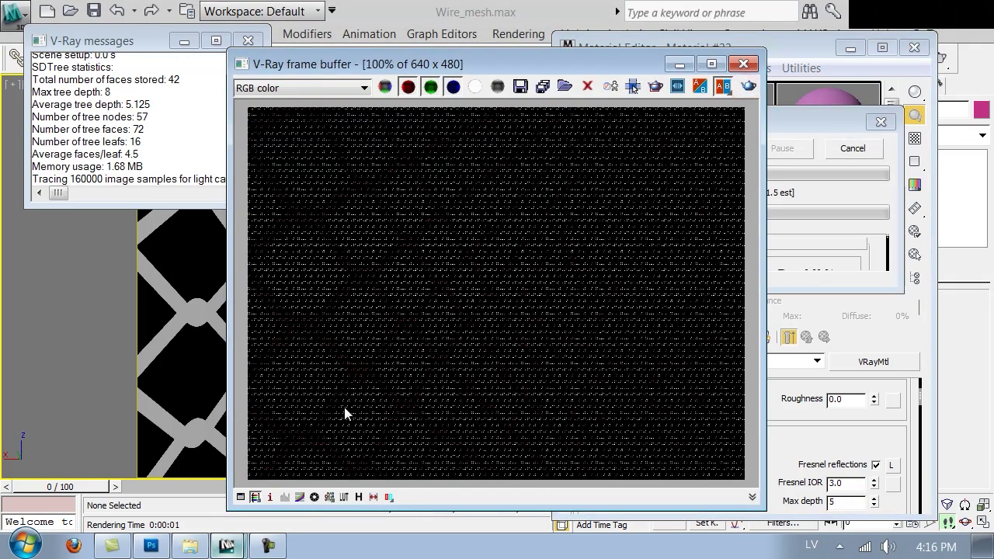